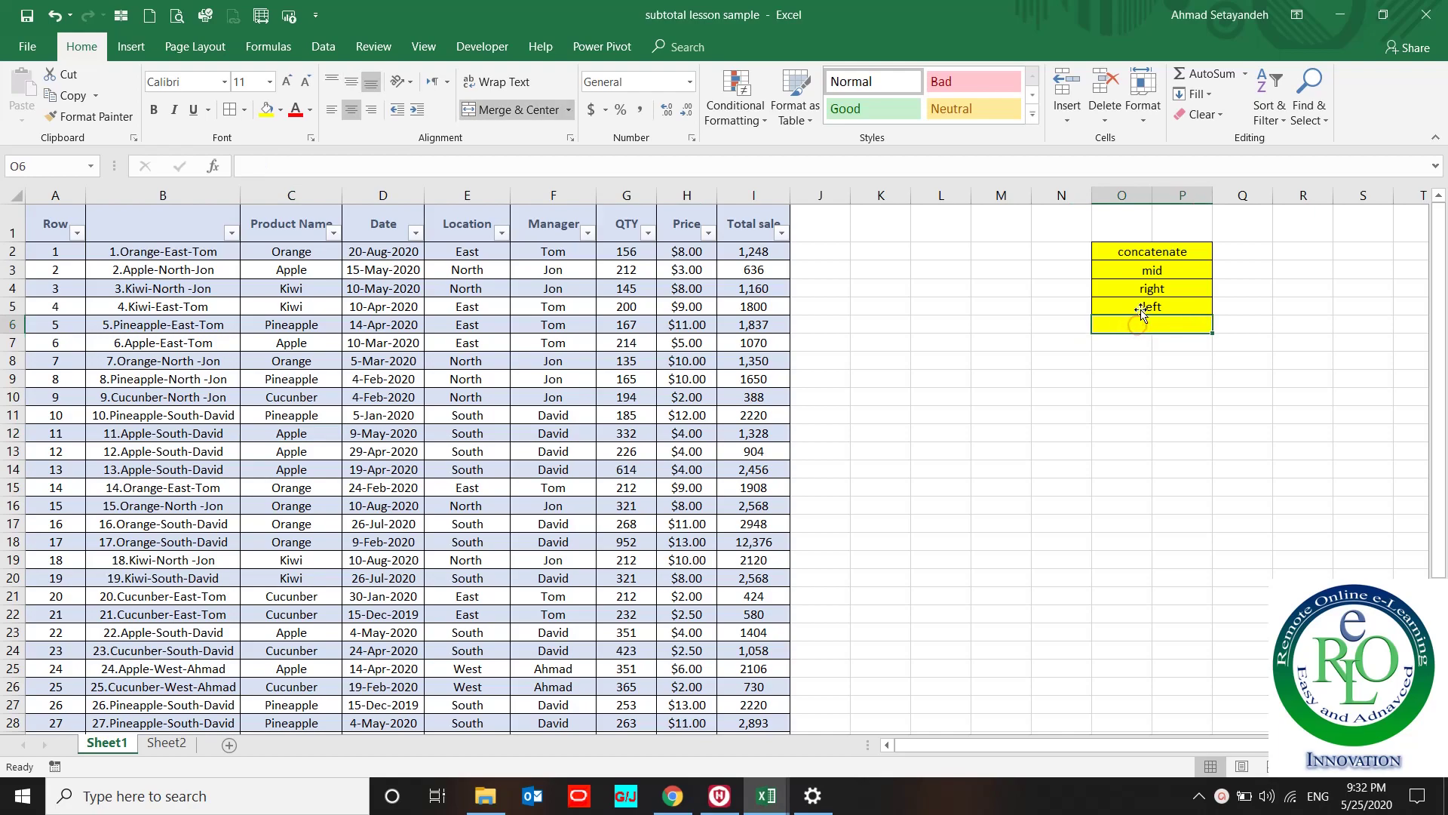
{"action": "left_click_drag", "start_coordinate": [1141, 306], "coordinate": [1133, 251]}
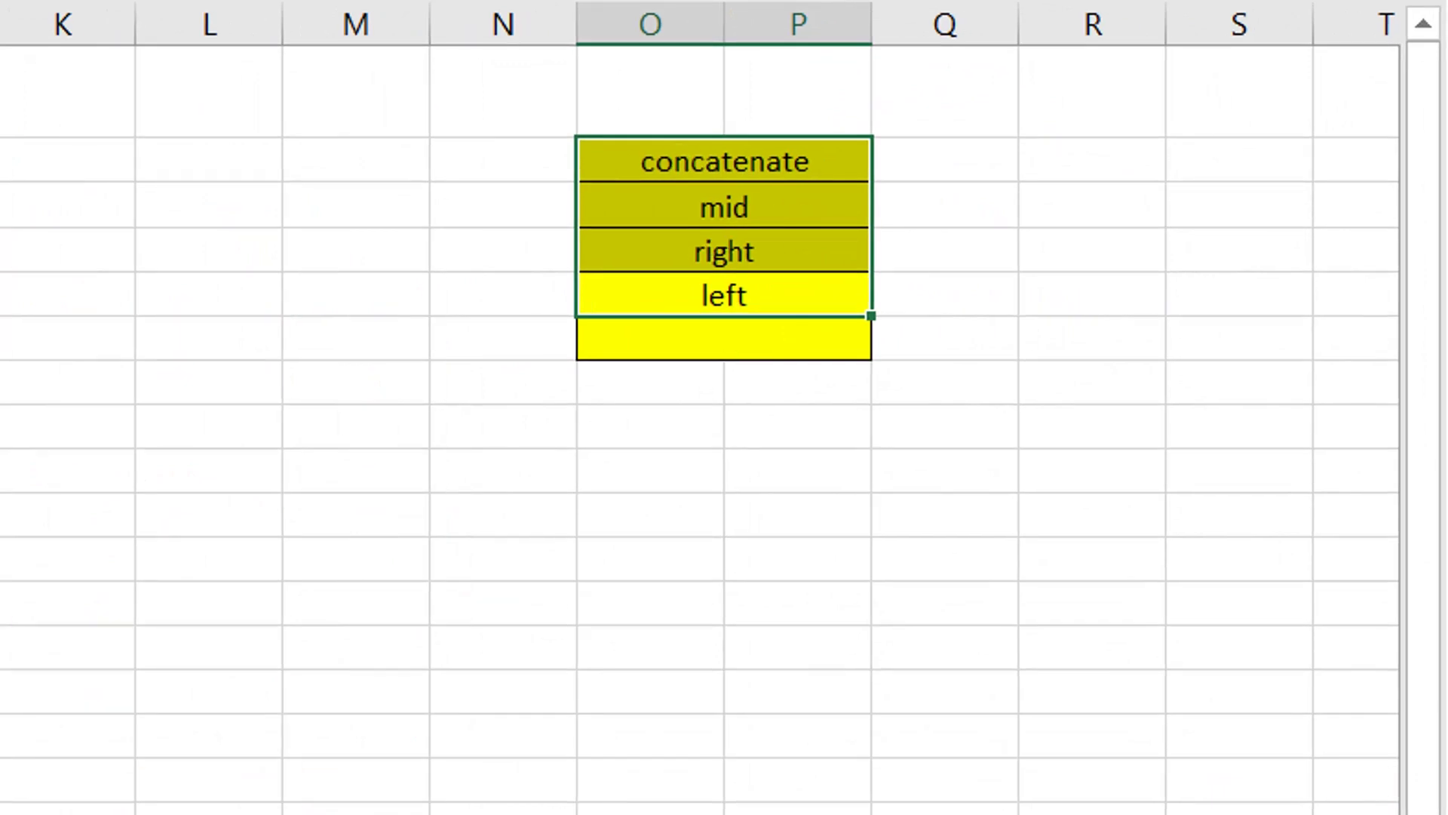
{"action": "left_click", "coordinate": [1, 205]}
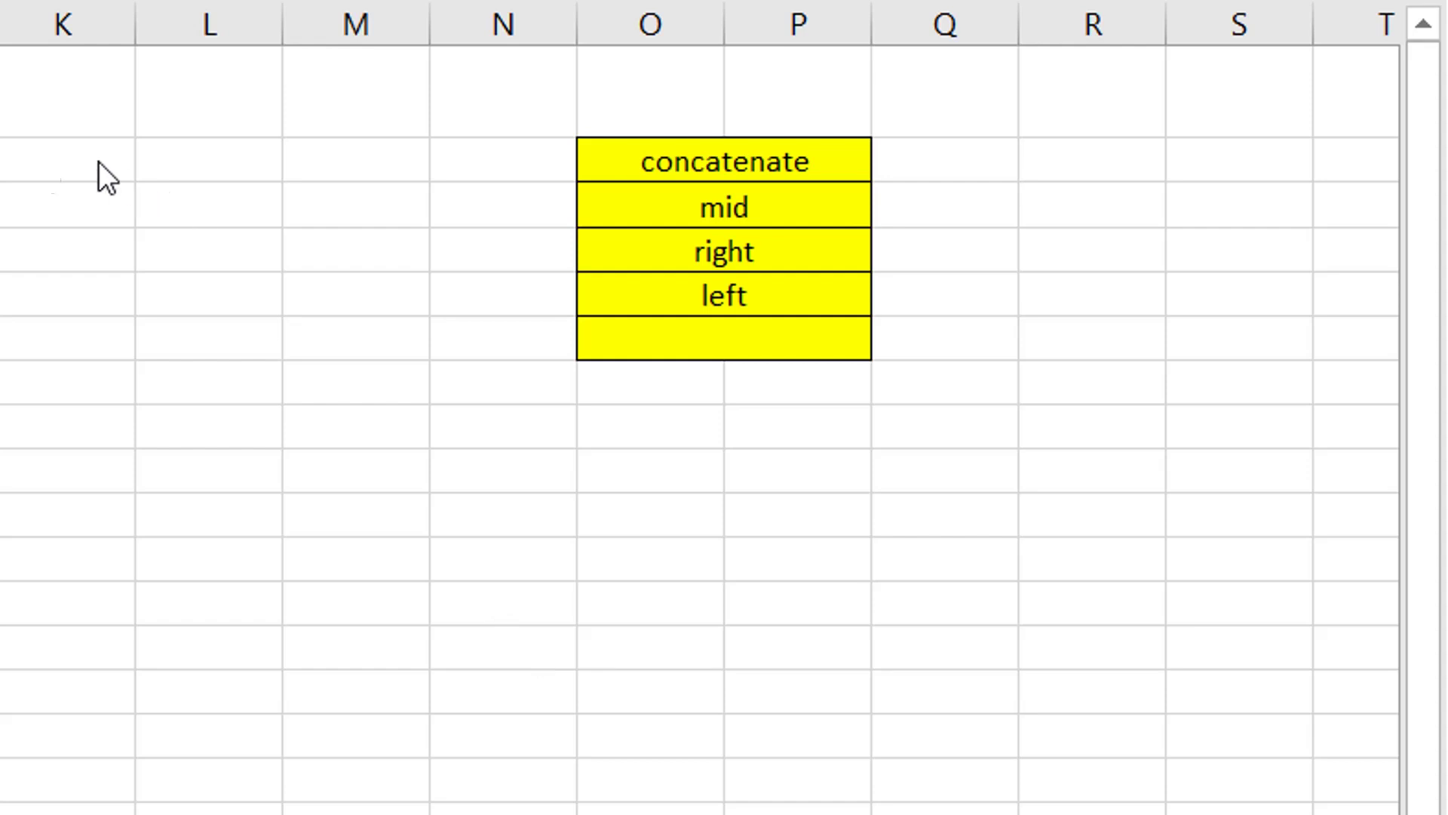
{"action": "left_click", "coordinate": [698, 153]}
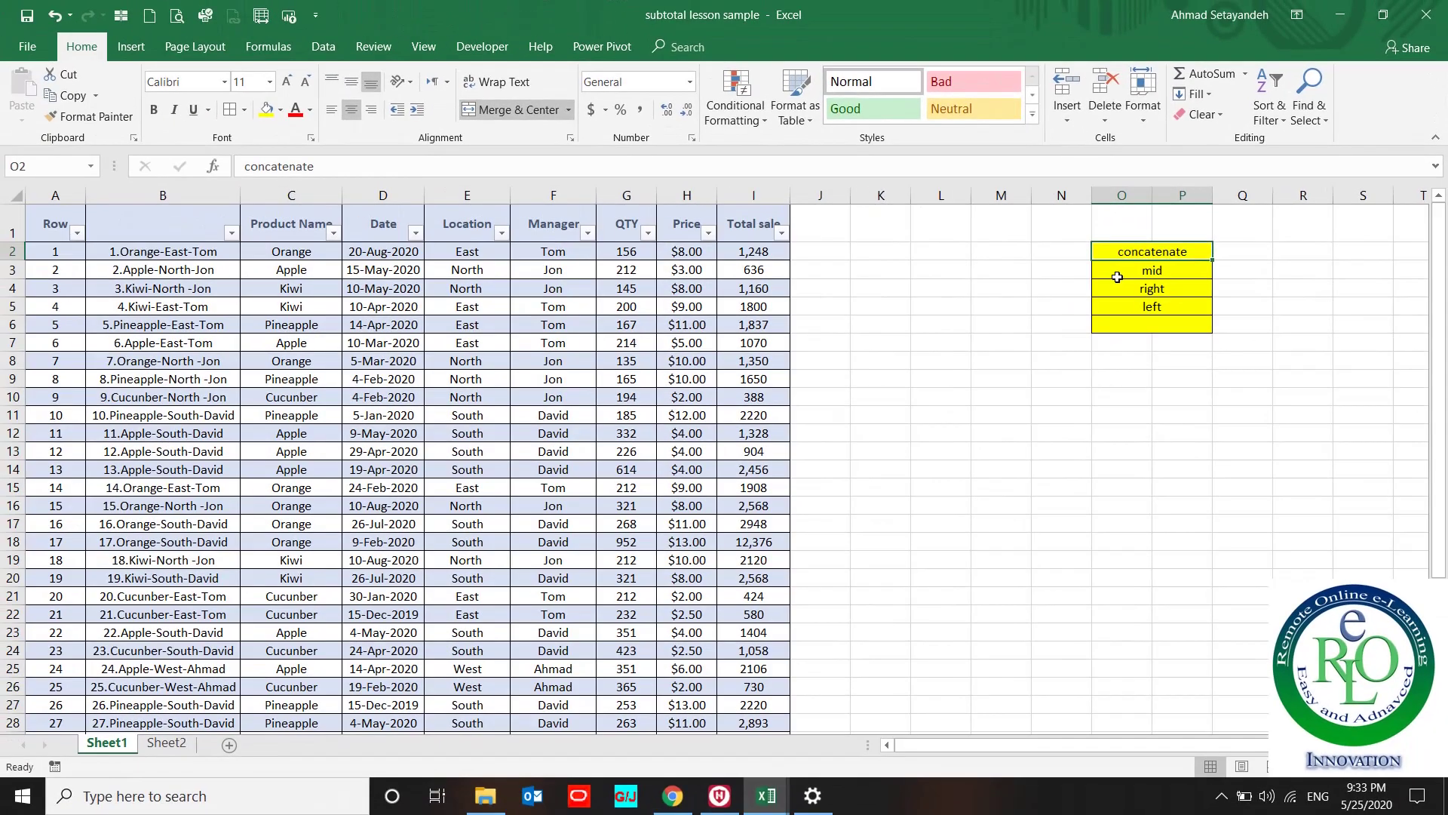
- Begin a CONCATENATE formula in cell J2
{"action": "left_click", "coordinate": [828, 258]}
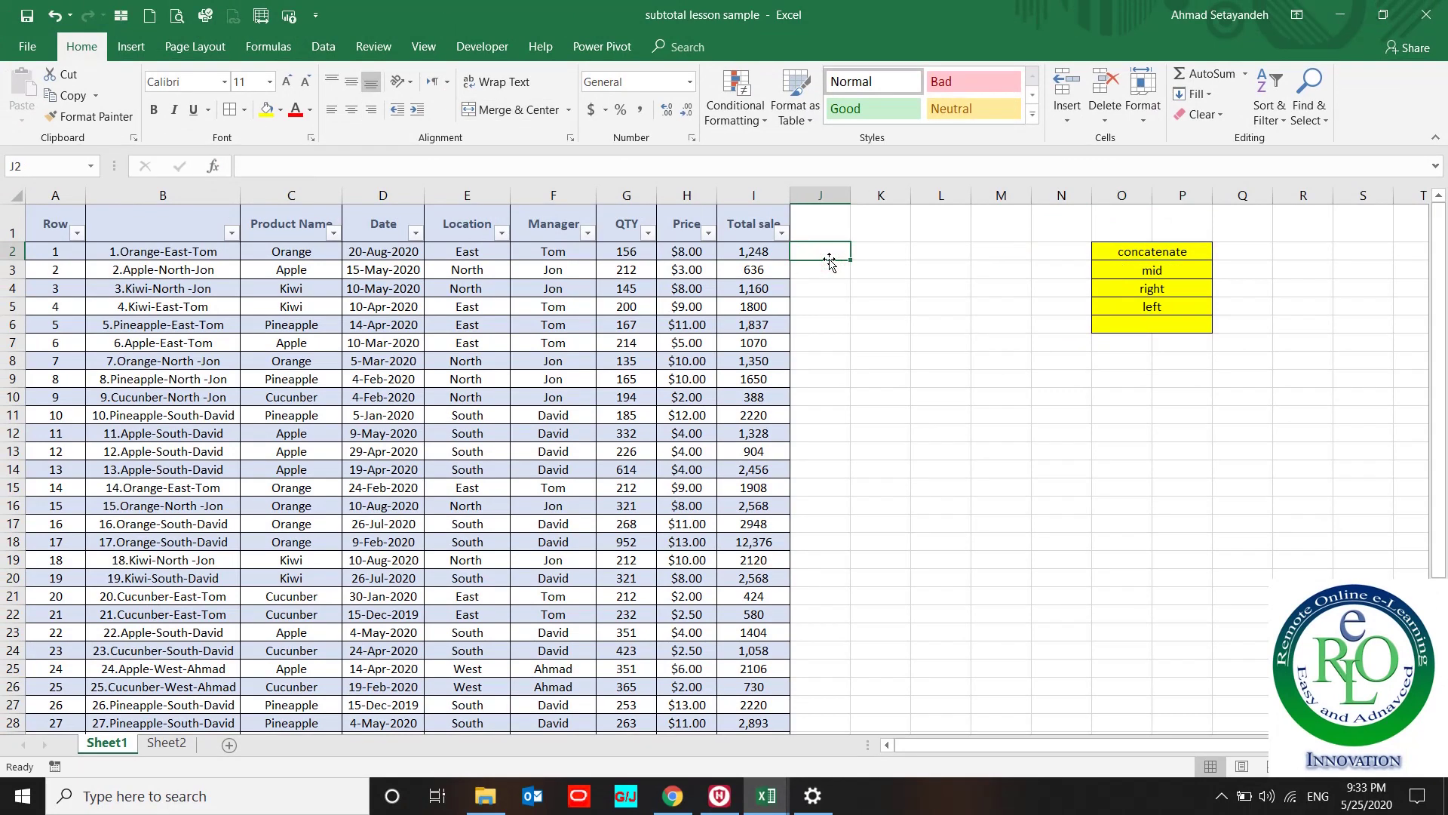
{"action": "type", "text": "="}
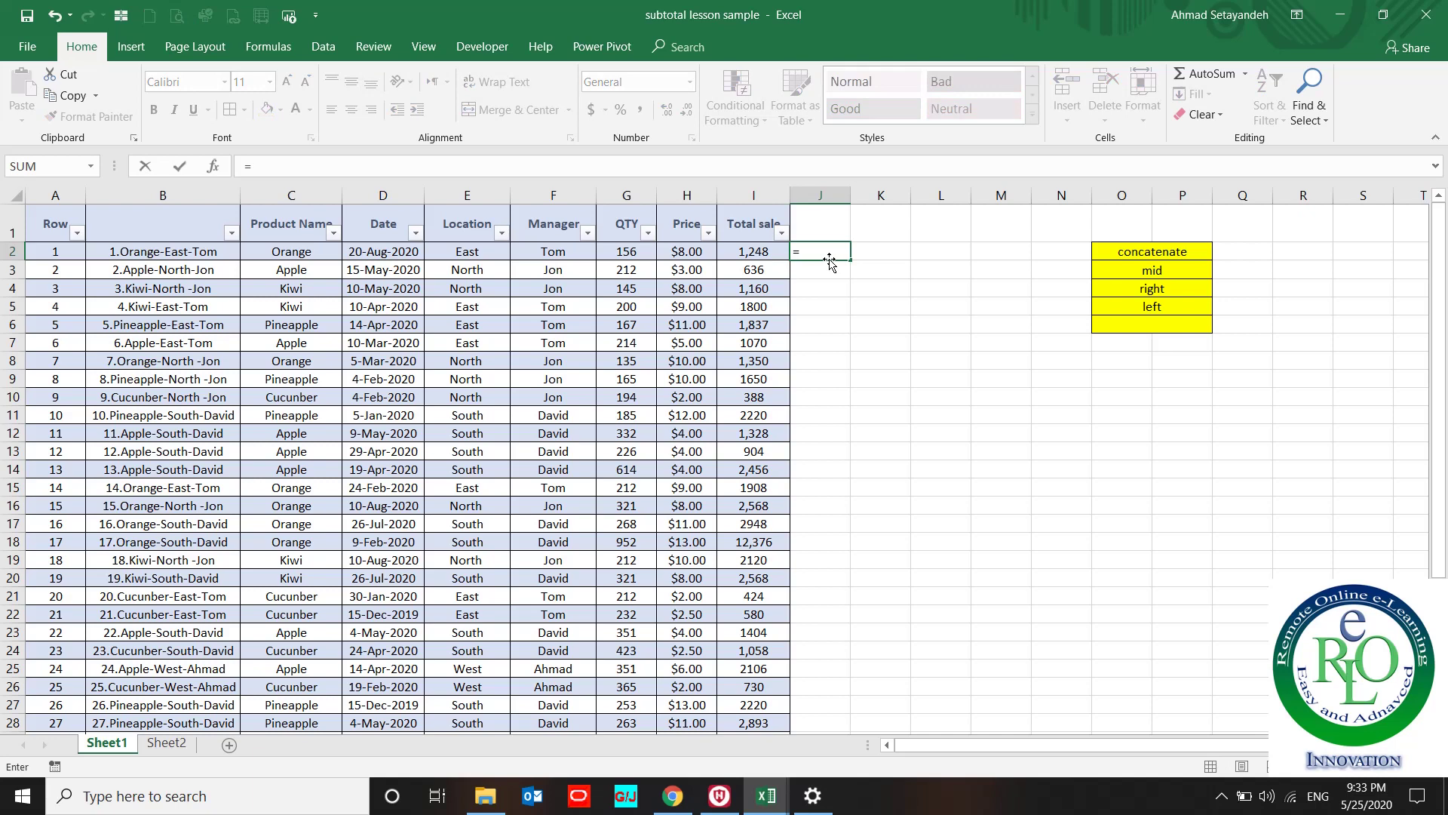
{"action": "type", "text": "con"}
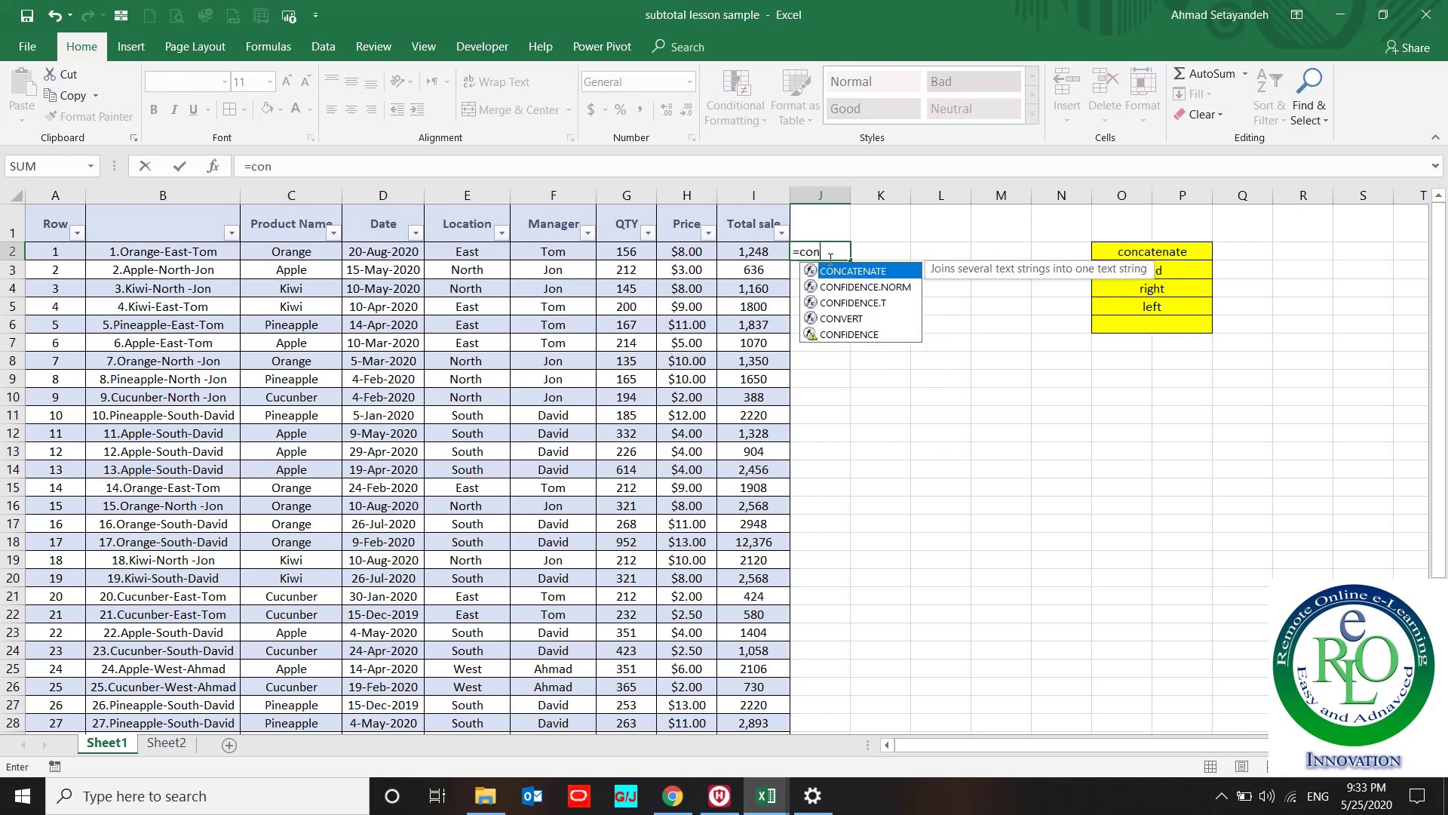
{"action": "double_click", "coordinate": [854, 273]}
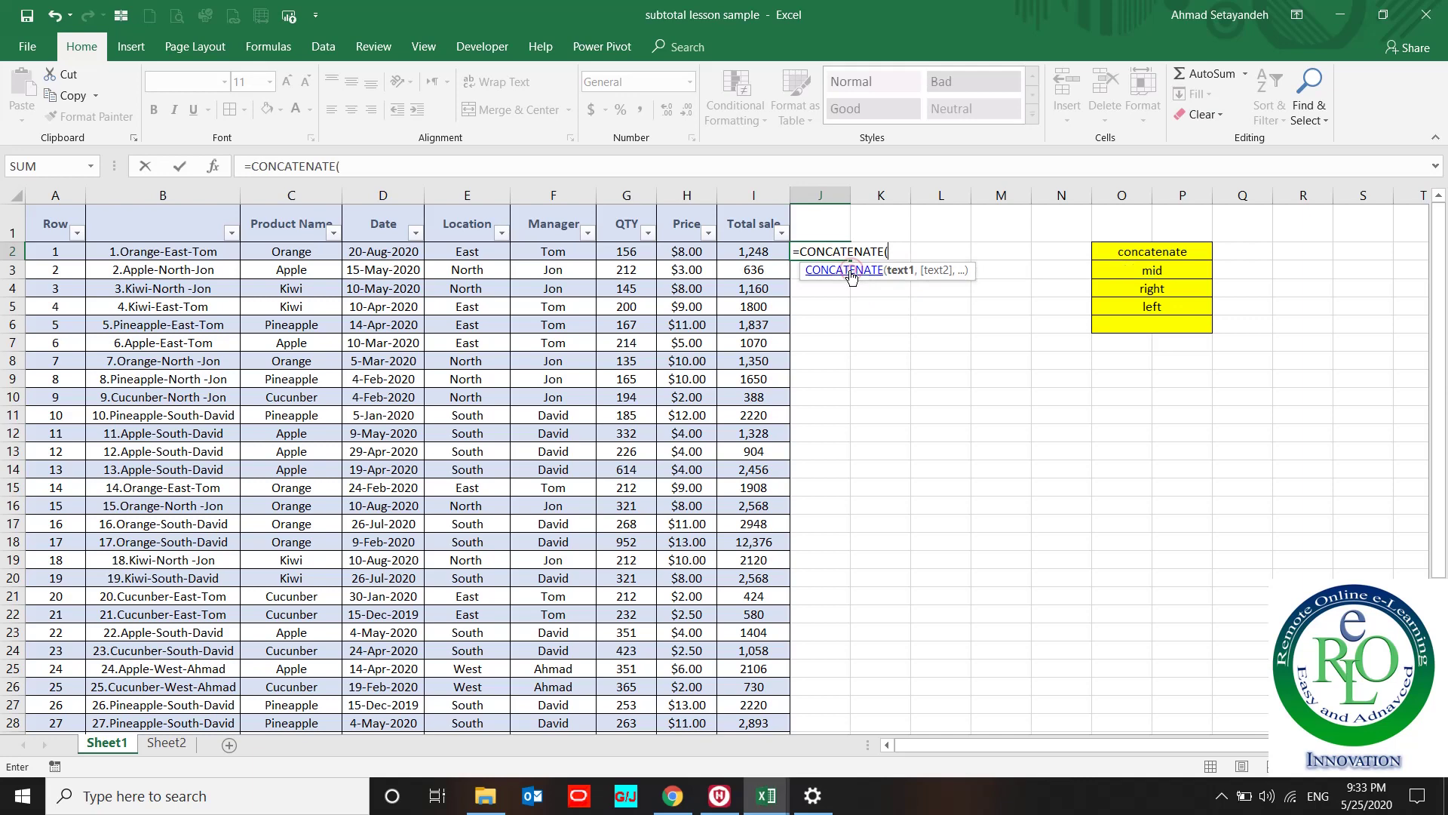
- Enter A2, C2, D2 and E2 as the arguments of J2's CONCATENATE formula
{"action": "left_click", "coordinate": [72, 256]}
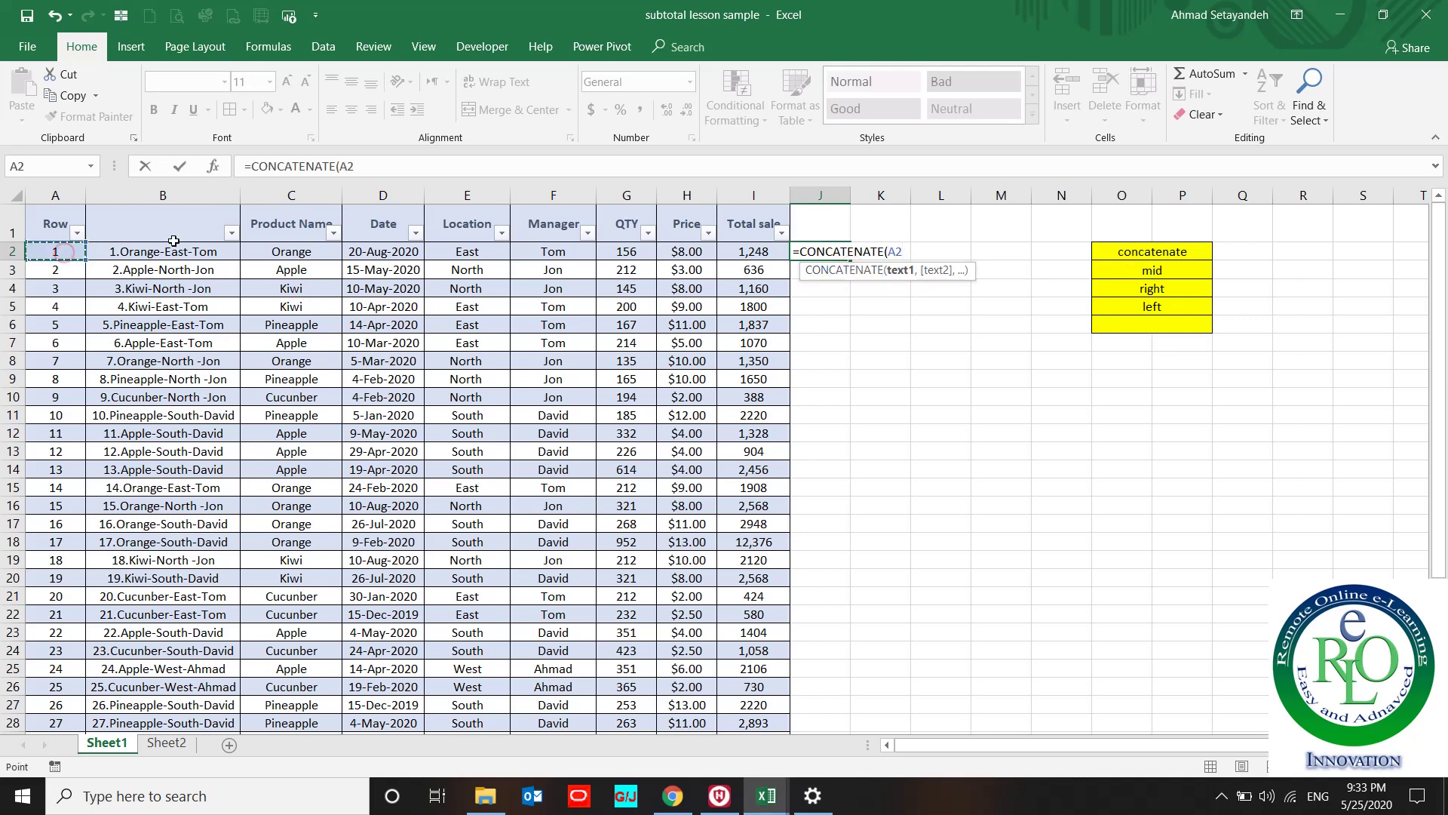
{"action": "type", "text": ","}
{"action": "left_click", "coordinate": [302, 252]}
{"action": "type", "text": ","}
{"action": "left_click", "coordinate": [381, 251]}
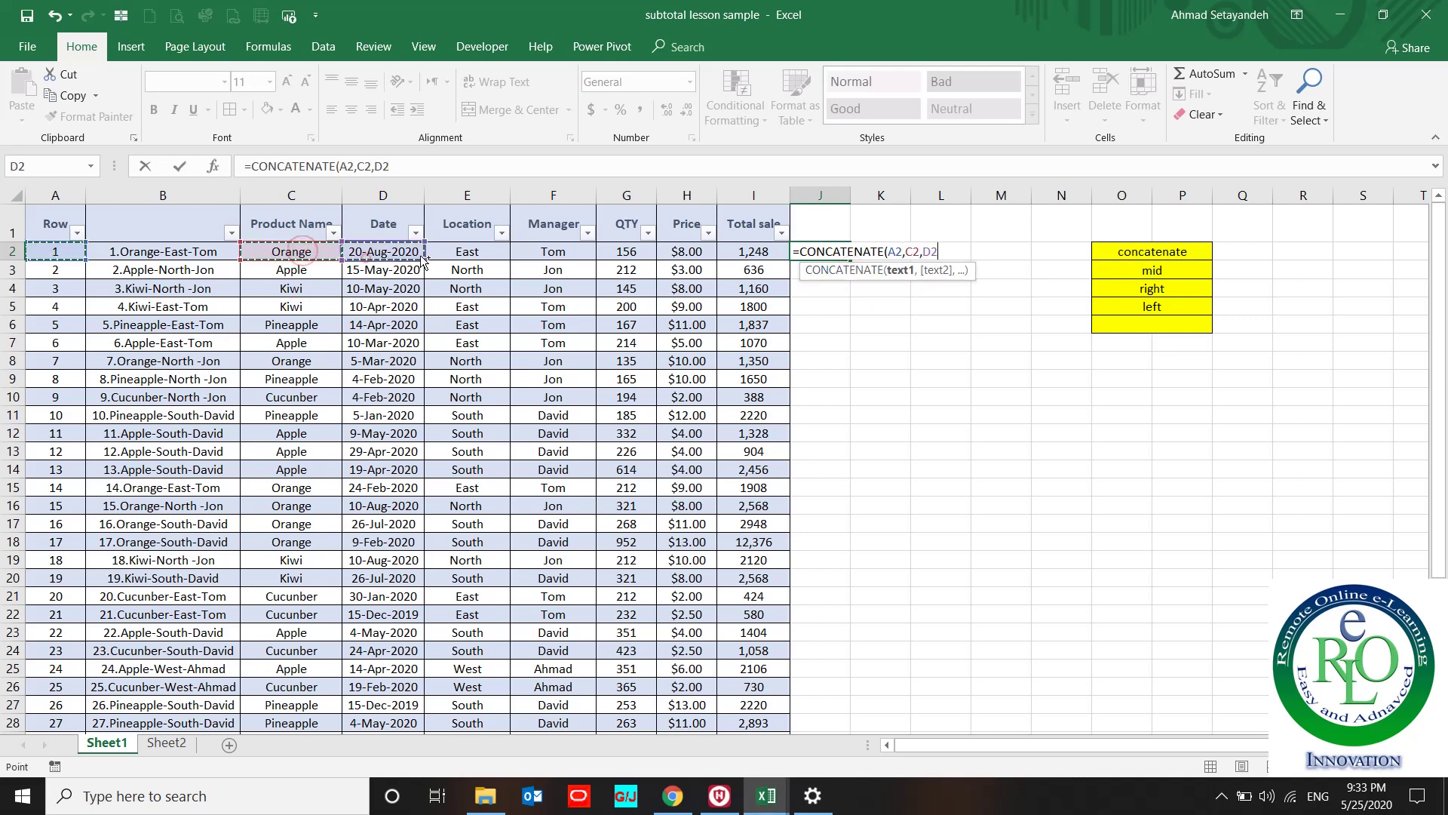
{"action": "type", "text": ","}
{"action": "left_click", "coordinate": [474, 251]}
{"action": "left_click", "coordinate": [587, 235]}
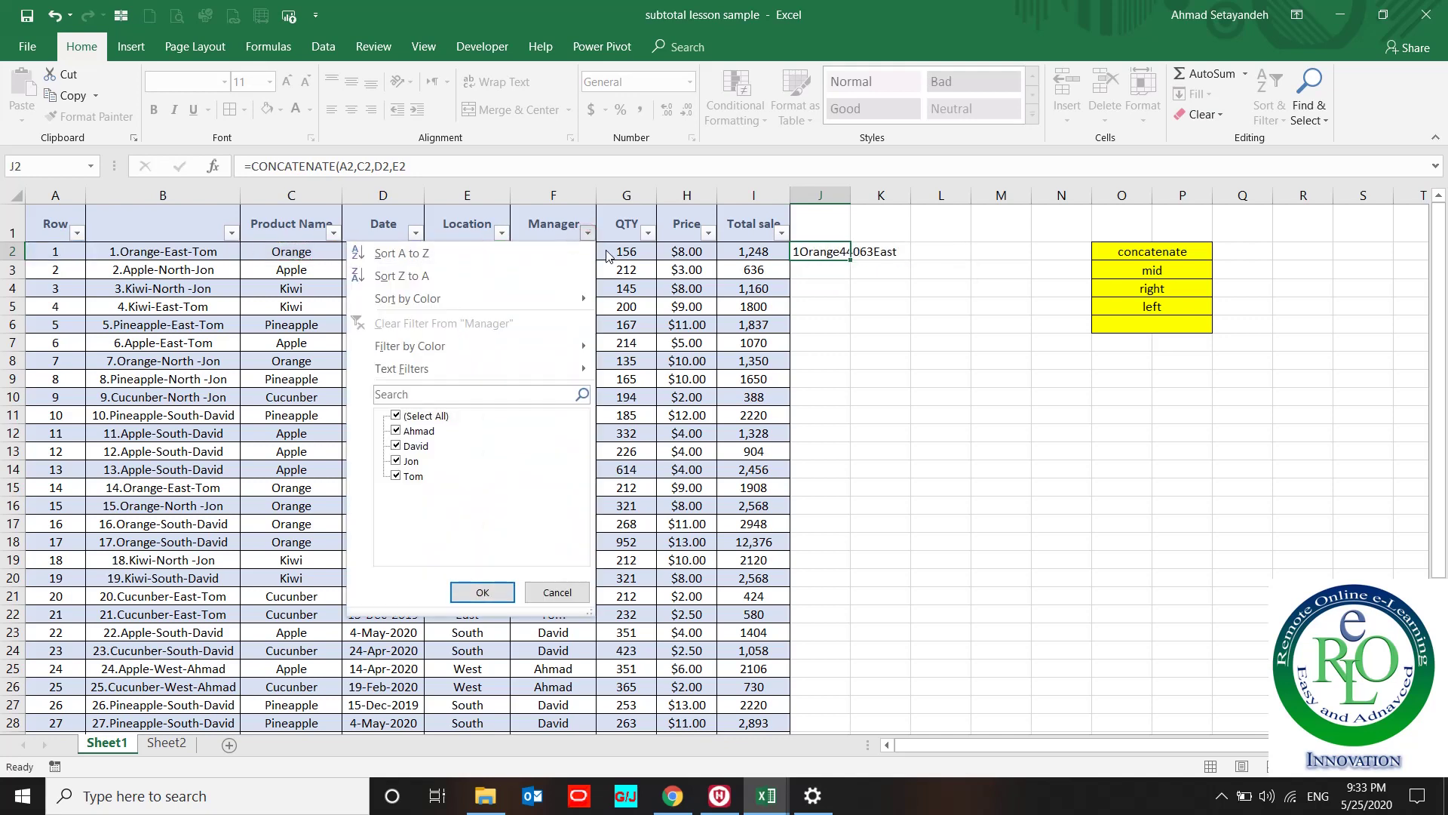
{"action": "left_click", "coordinate": [606, 249]}
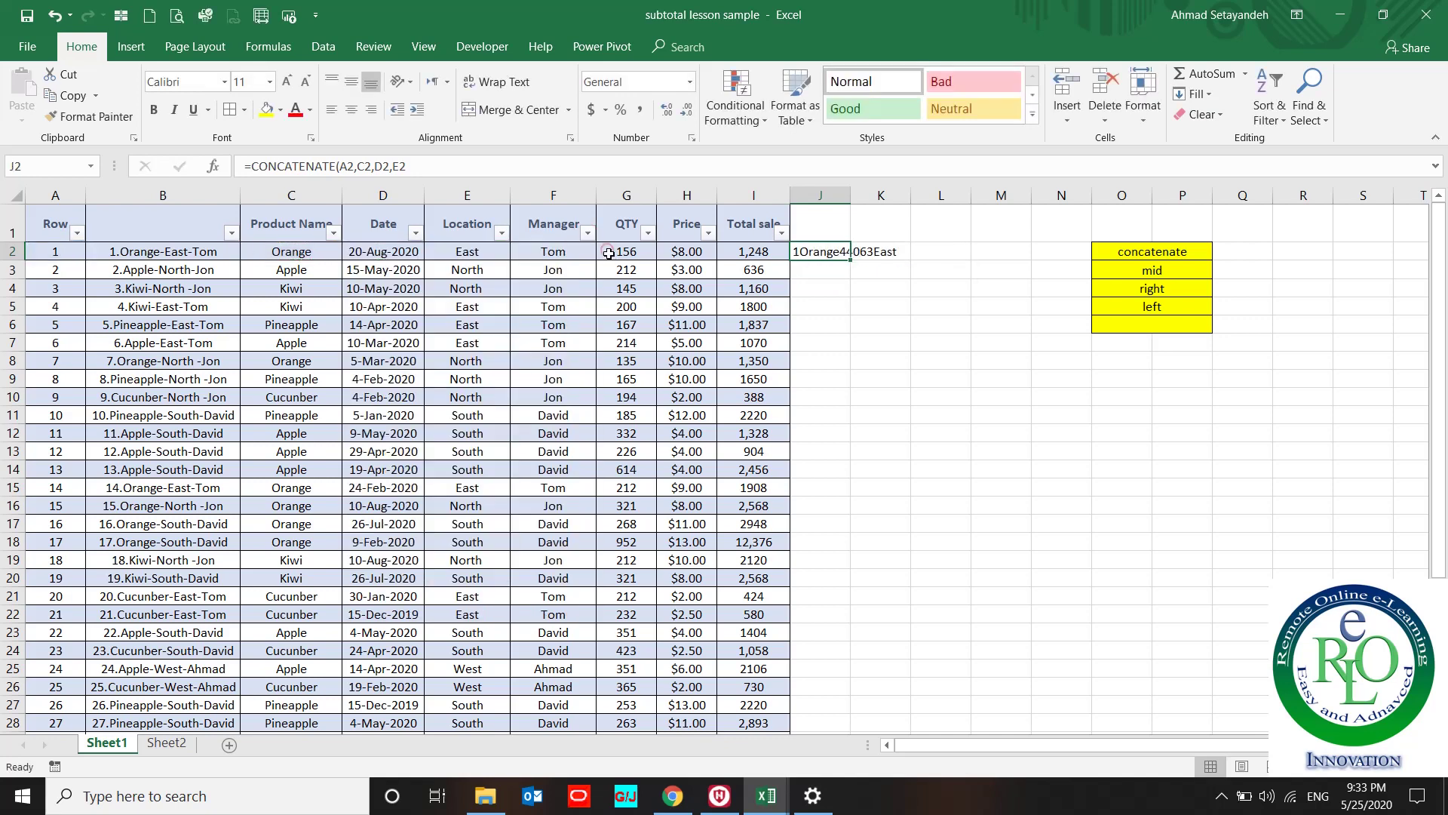
- Extend J2's CONCATENATE formula with F2, G2, H2 and I2, and commit it
{"action": "left_click", "coordinate": [445, 171]}
{"action": "type", "text": ","}
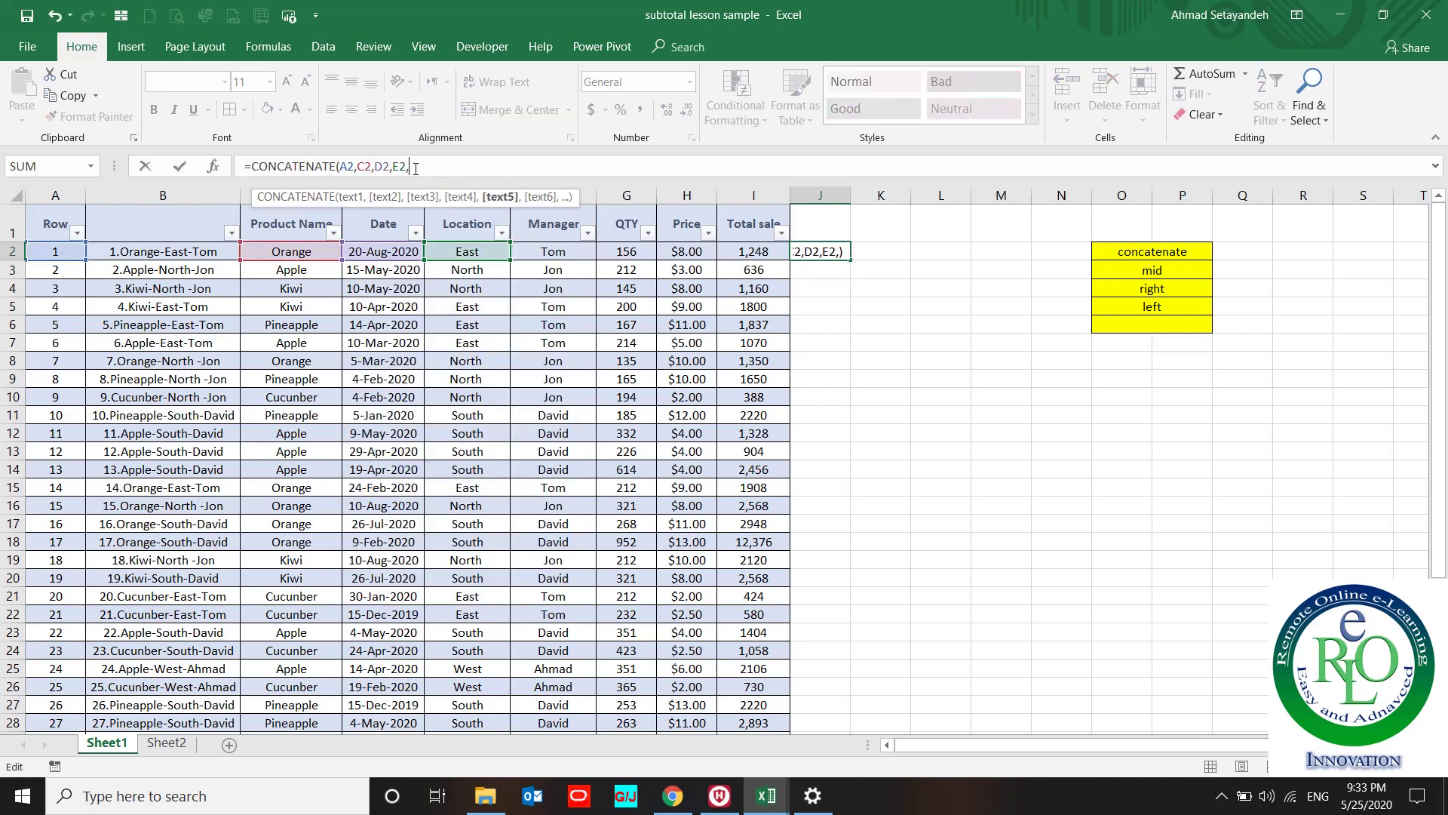
{"action": "left_click", "coordinate": [554, 252]}
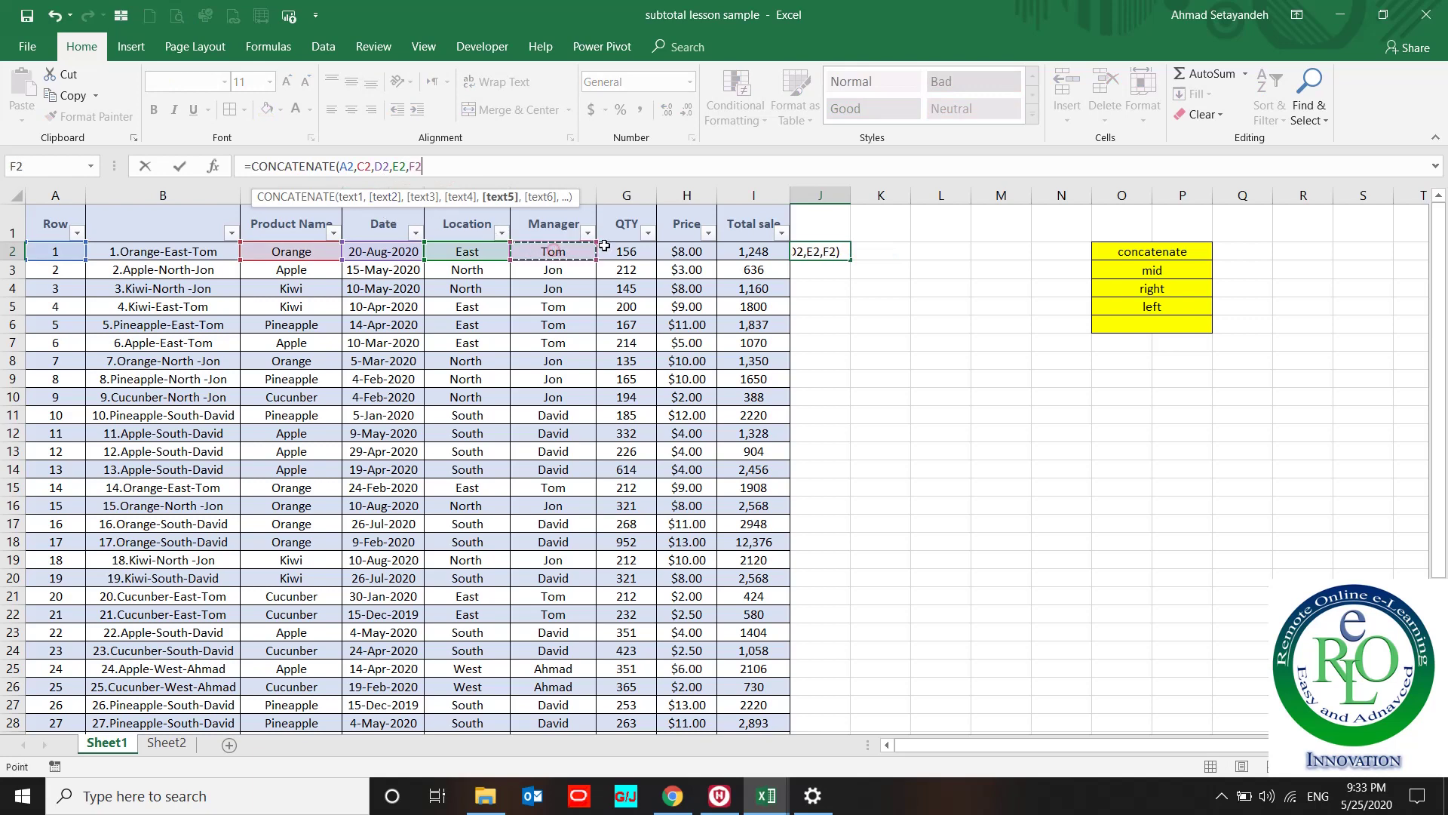
{"action": "type", "text": ","}
{"action": "left_click", "coordinate": [626, 252]}
{"action": "type", "text": ","}
{"action": "left_click", "coordinate": [683, 252]}
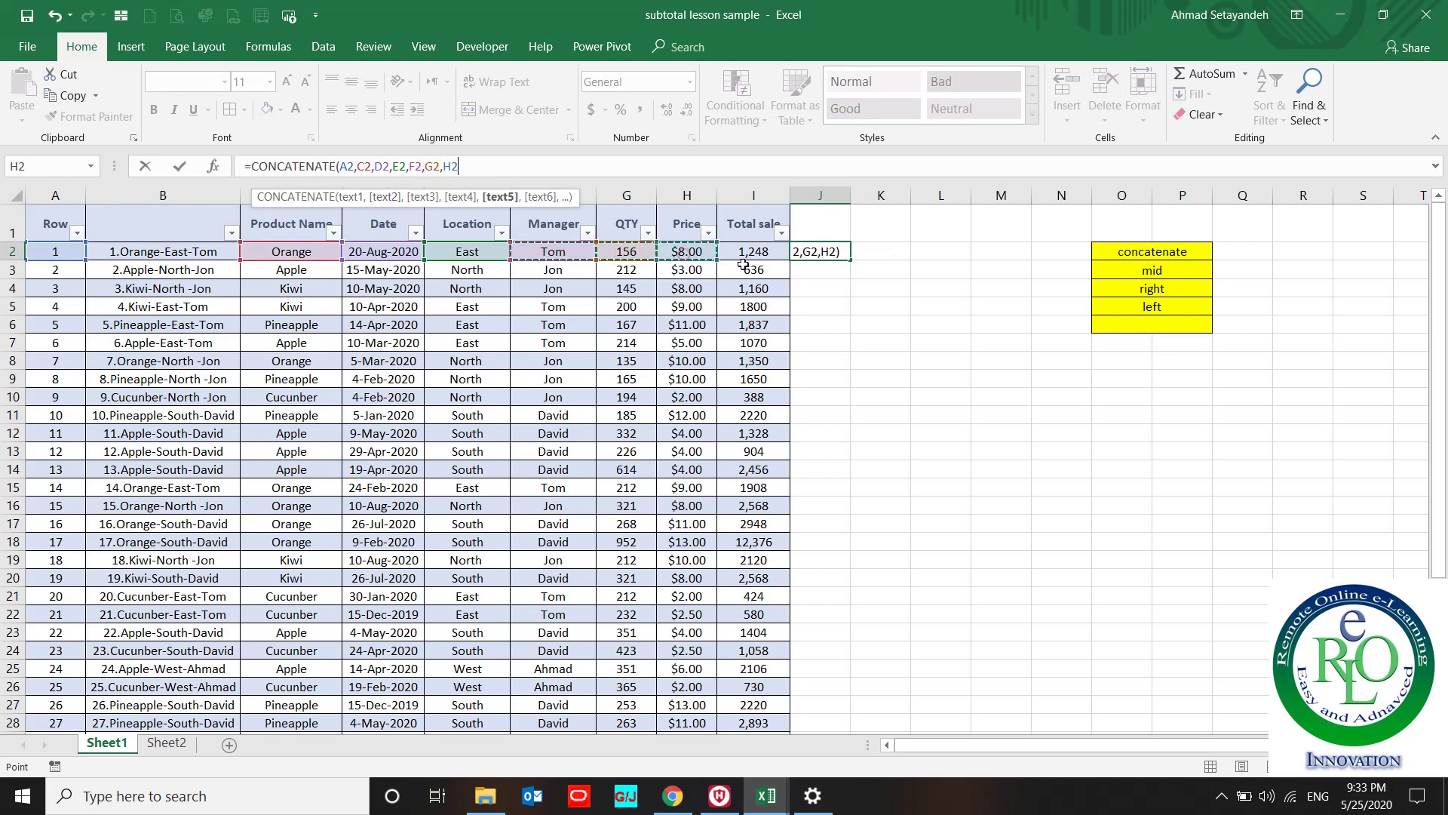
{"action": "type", "text": ","}
{"action": "left_click", "coordinate": [751, 254]}
{"action": "type", "text": ")"}
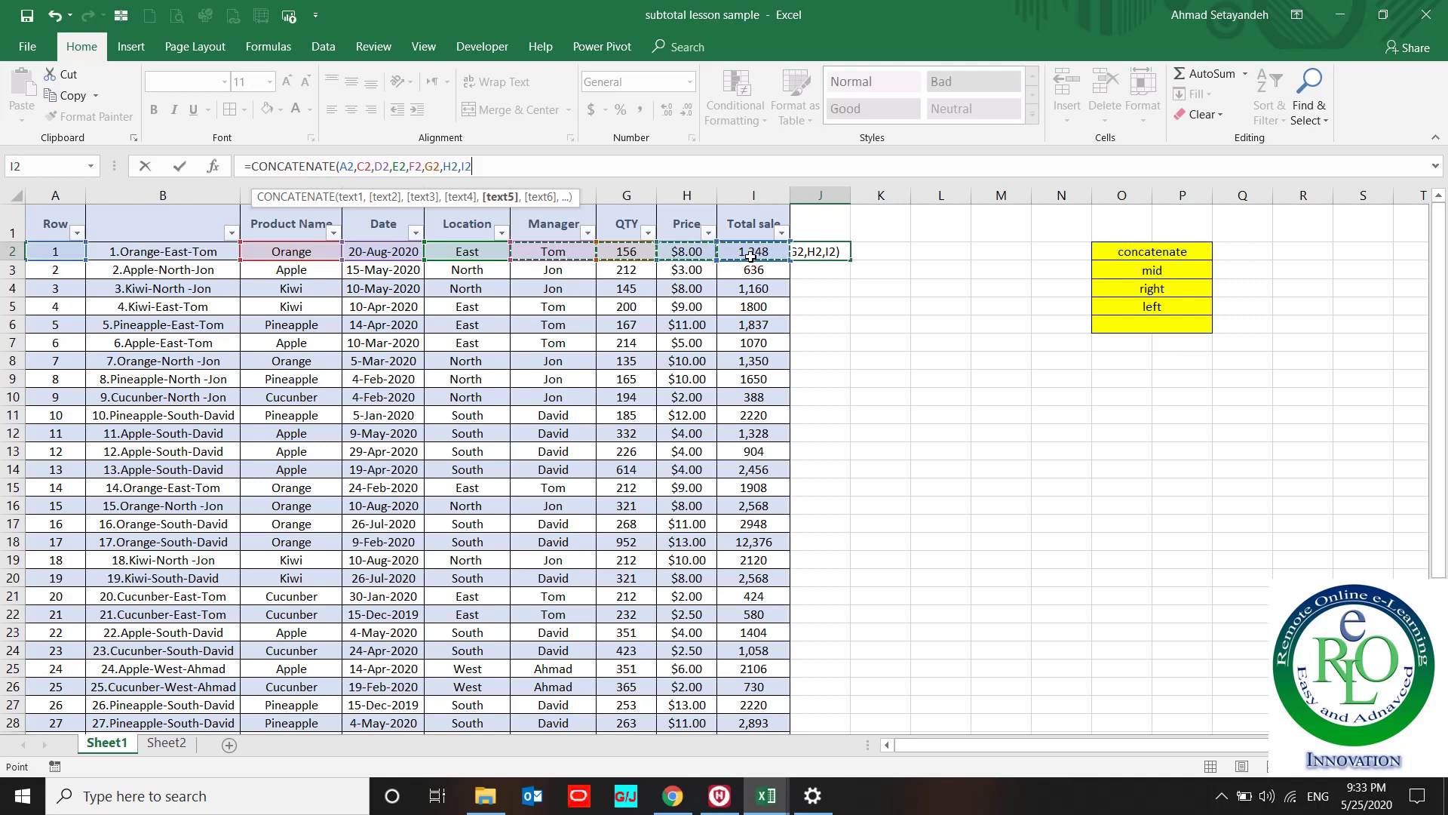
{"action": "key", "text": "Return"}
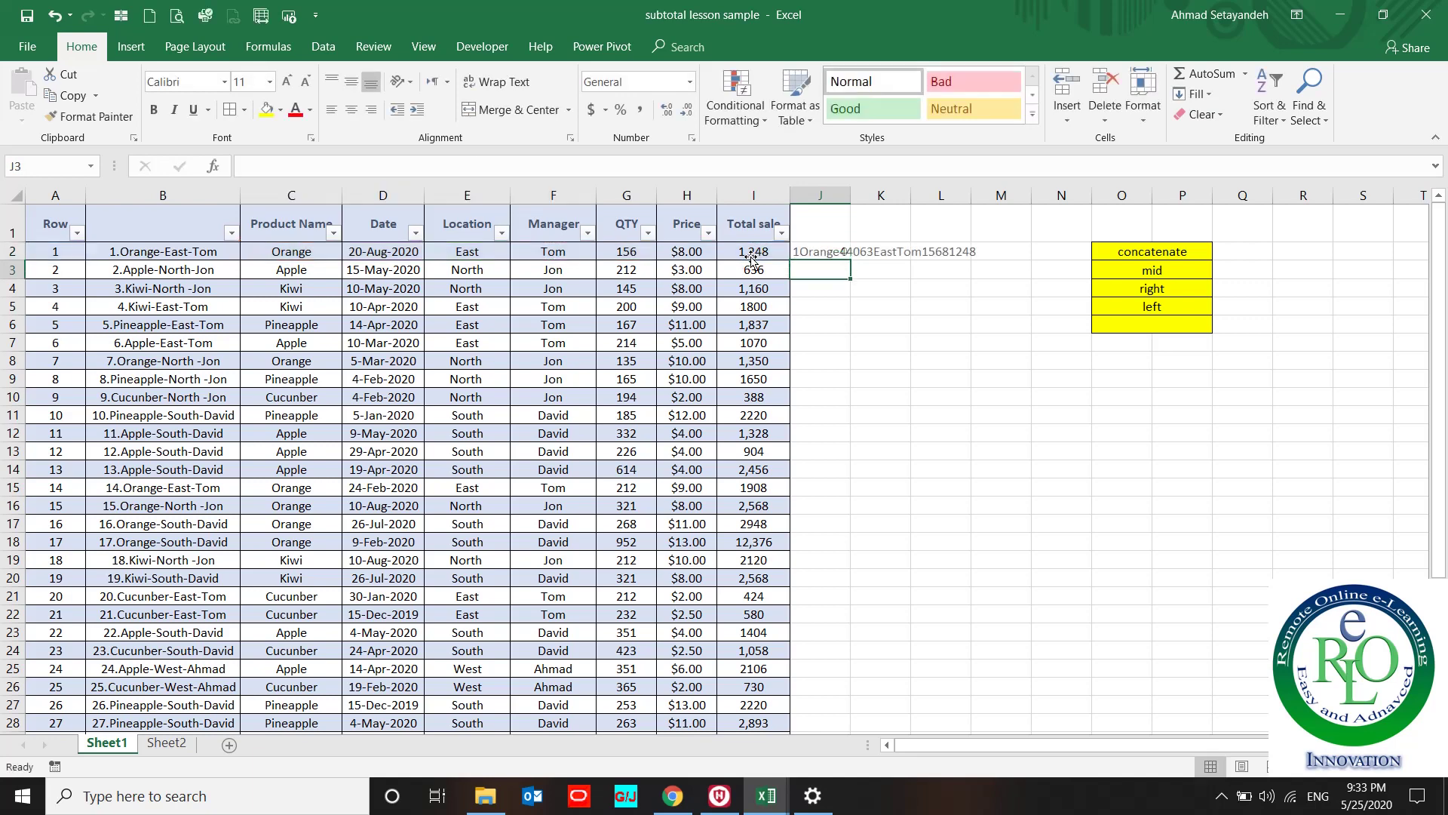
- Delete all the cell references from J2's CONCATENATE formula, keeping the function's opening
{"action": "left_click", "coordinate": [835, 250]}
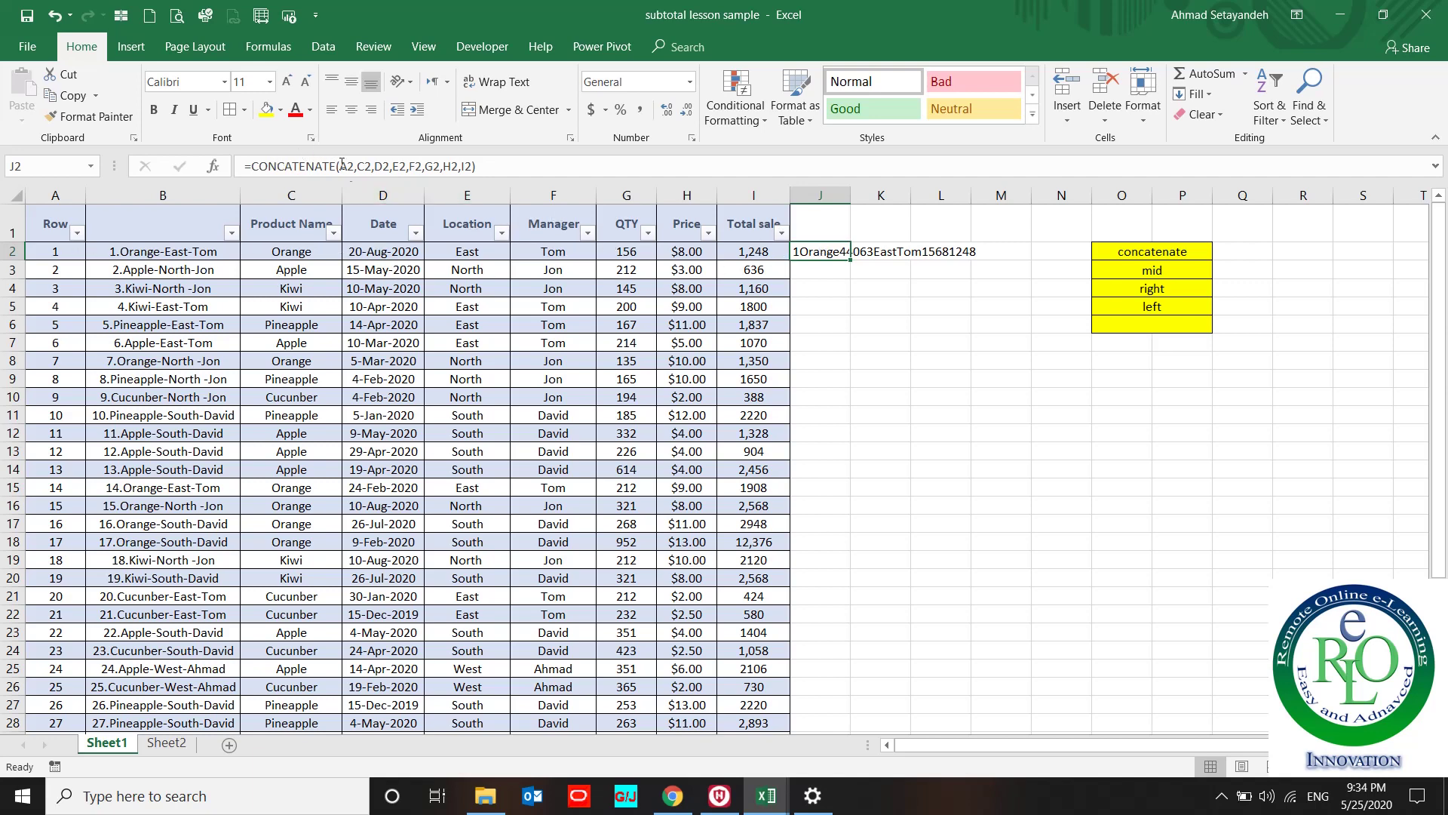
{"action": "left_click_drag", "start_coordinate": [339, 164], "coordinate": [549, 164]}
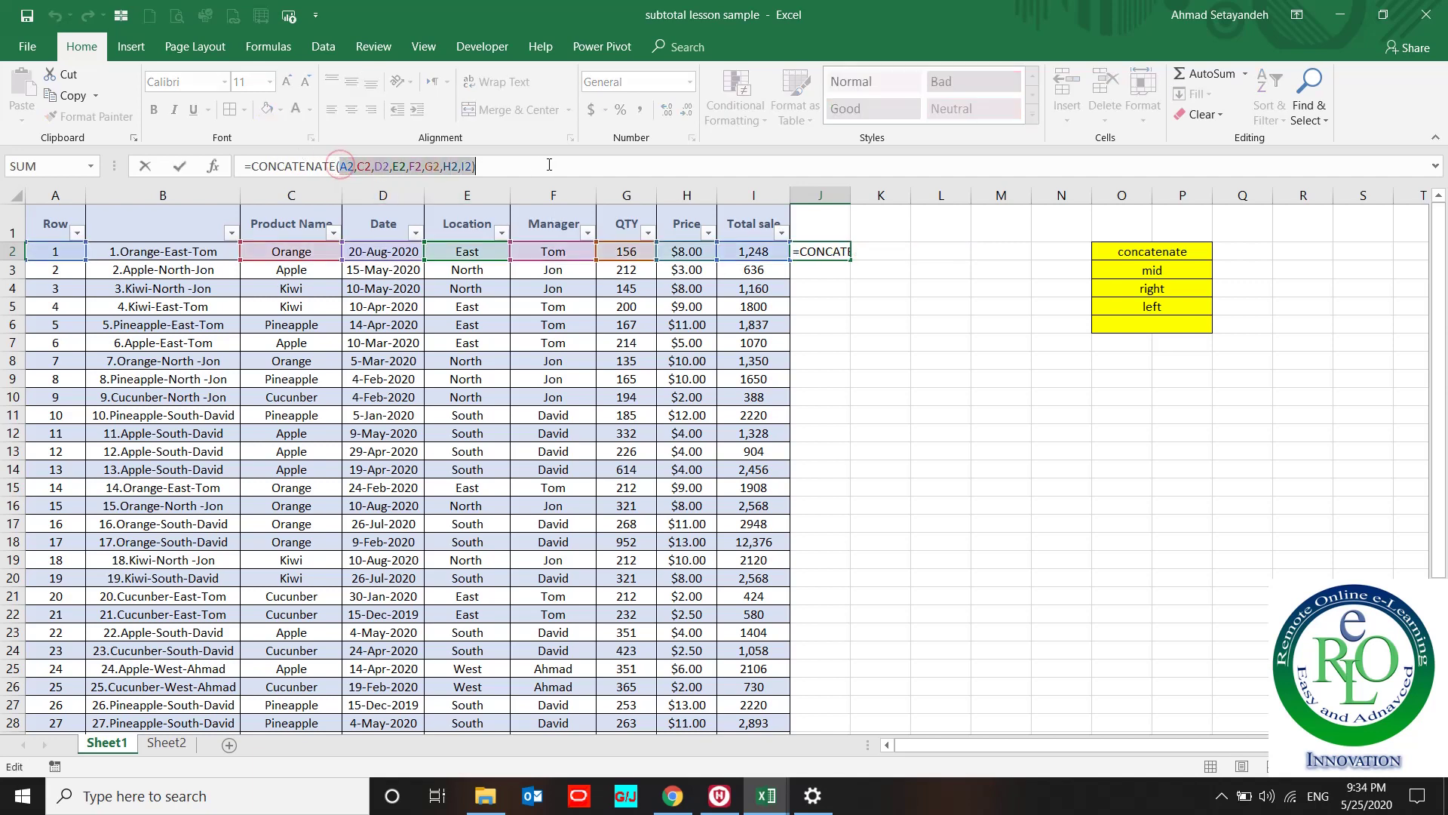
{"action": "key", "text": "BackSpace"}
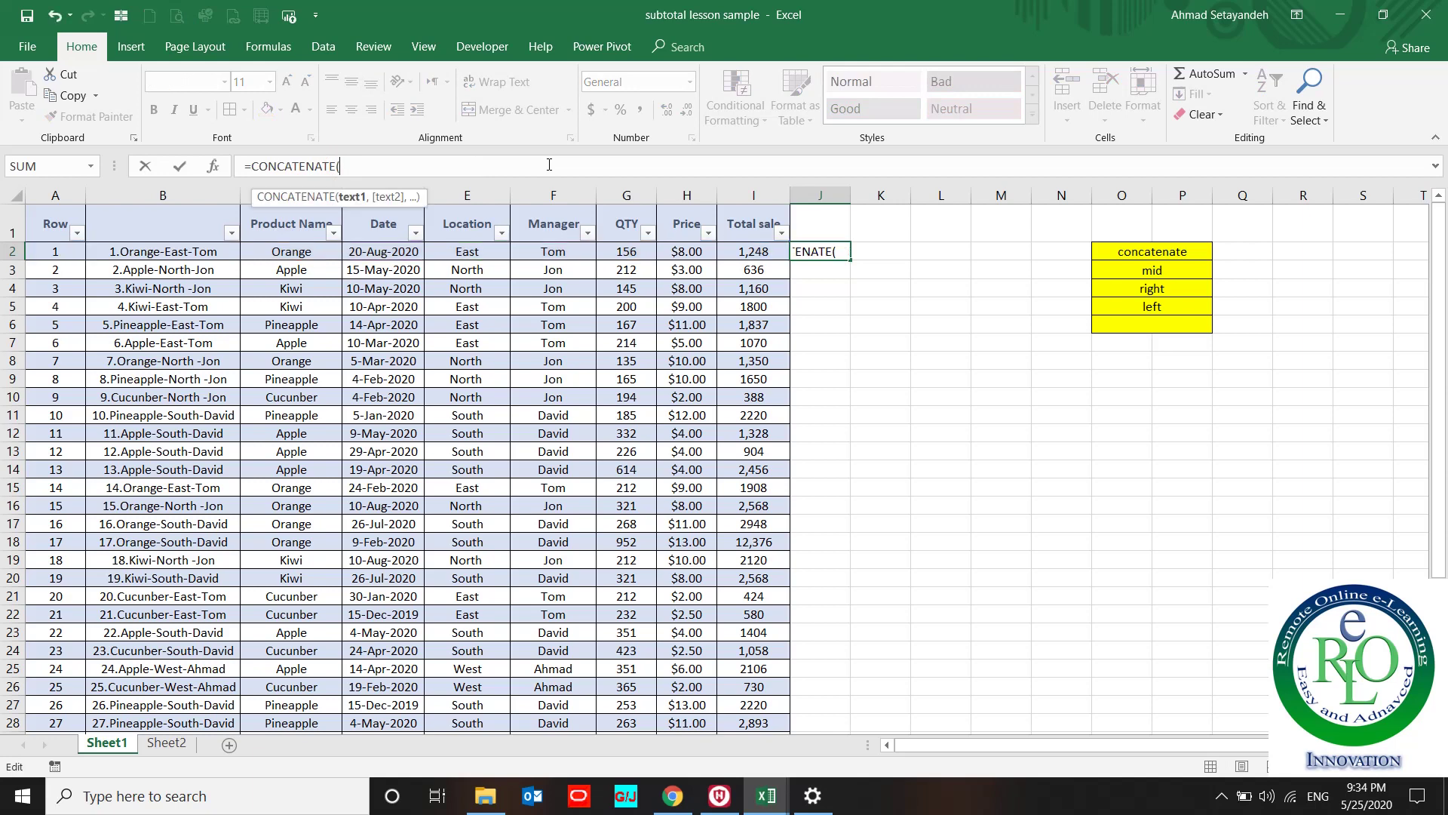
{"action": "left_click", "coordinate": [54, 222]}
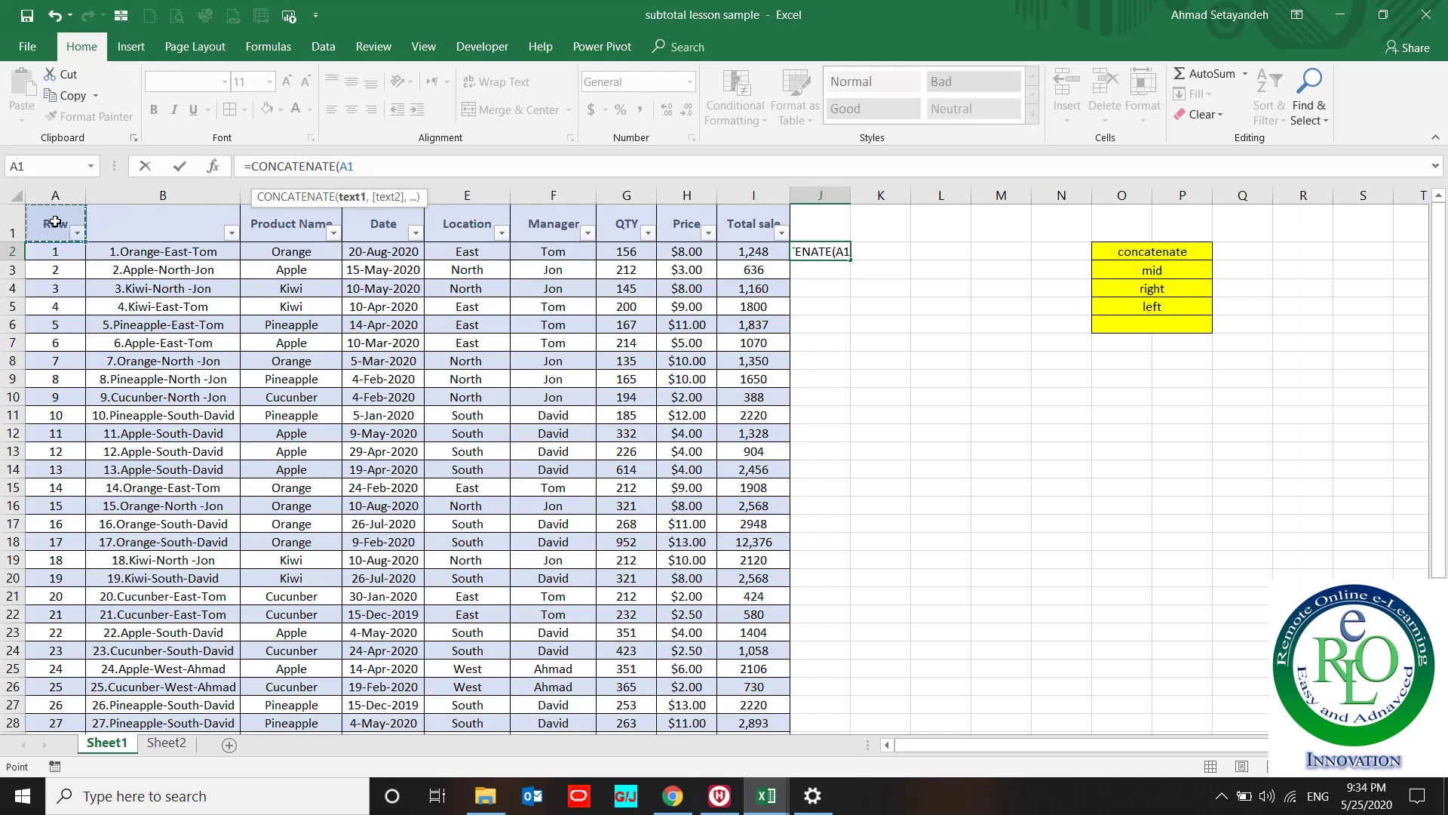
{"action": "type", "text": ","}
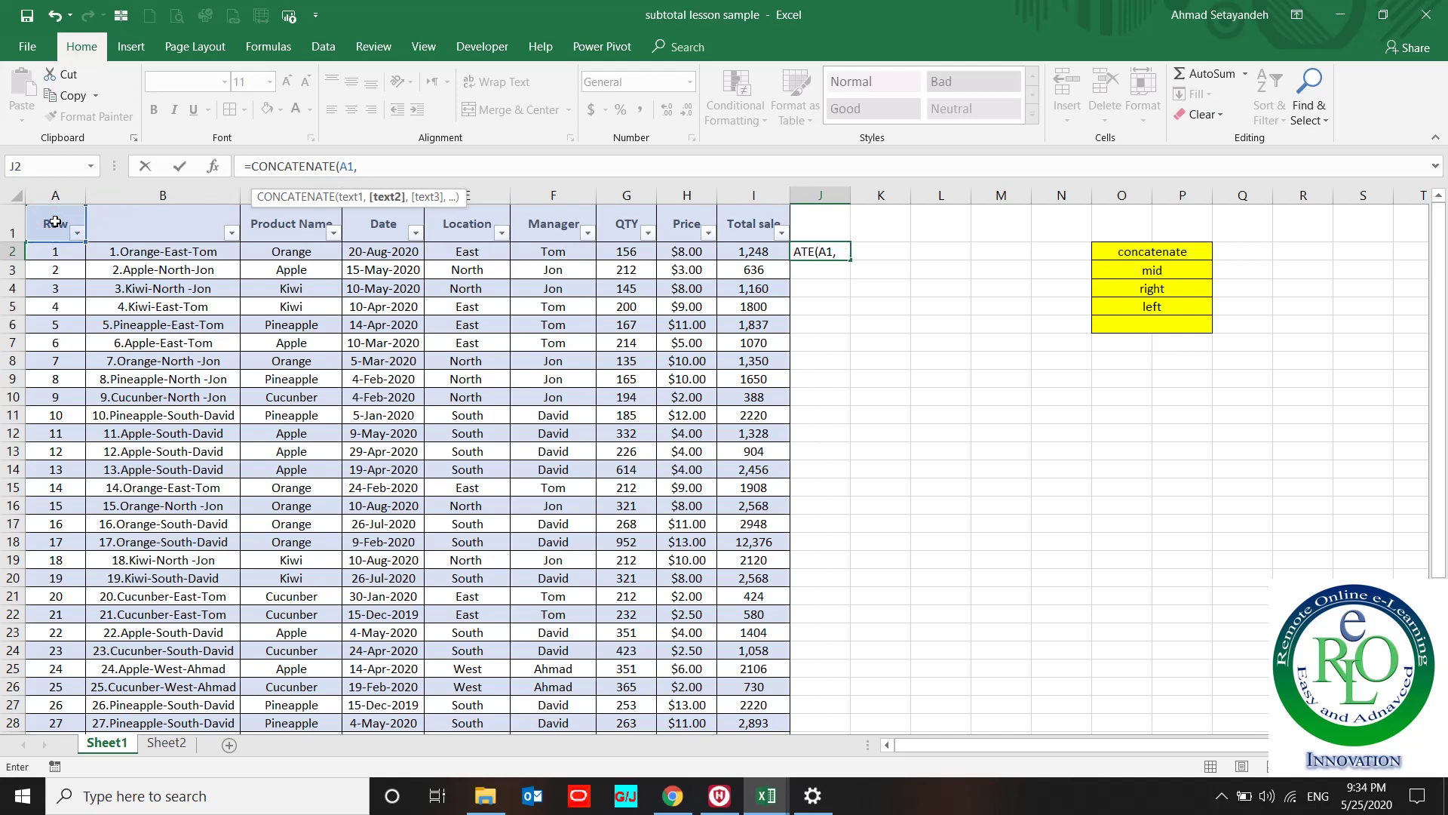
{"action": "key", "text": "BackSpace"}
{"action": "key", "text": "BackSpace"}
{"action": "key", "text": "BackSpace"}
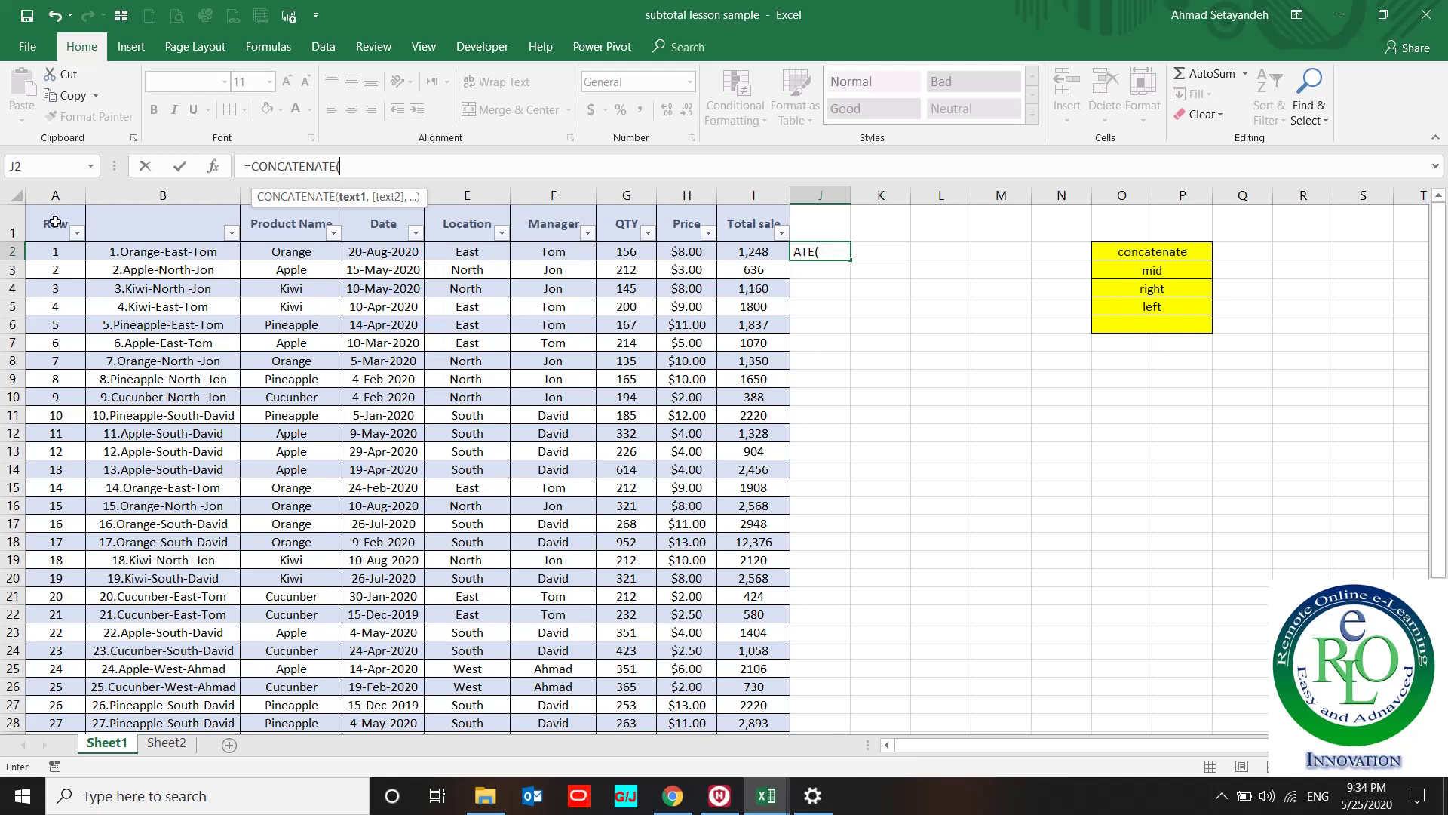
- Add the Row heading as absolute reference $A$1, followed by its value A2, to J2's CONCATENATE formula
{"action": "left_click", "coordinate": [47, 221]}
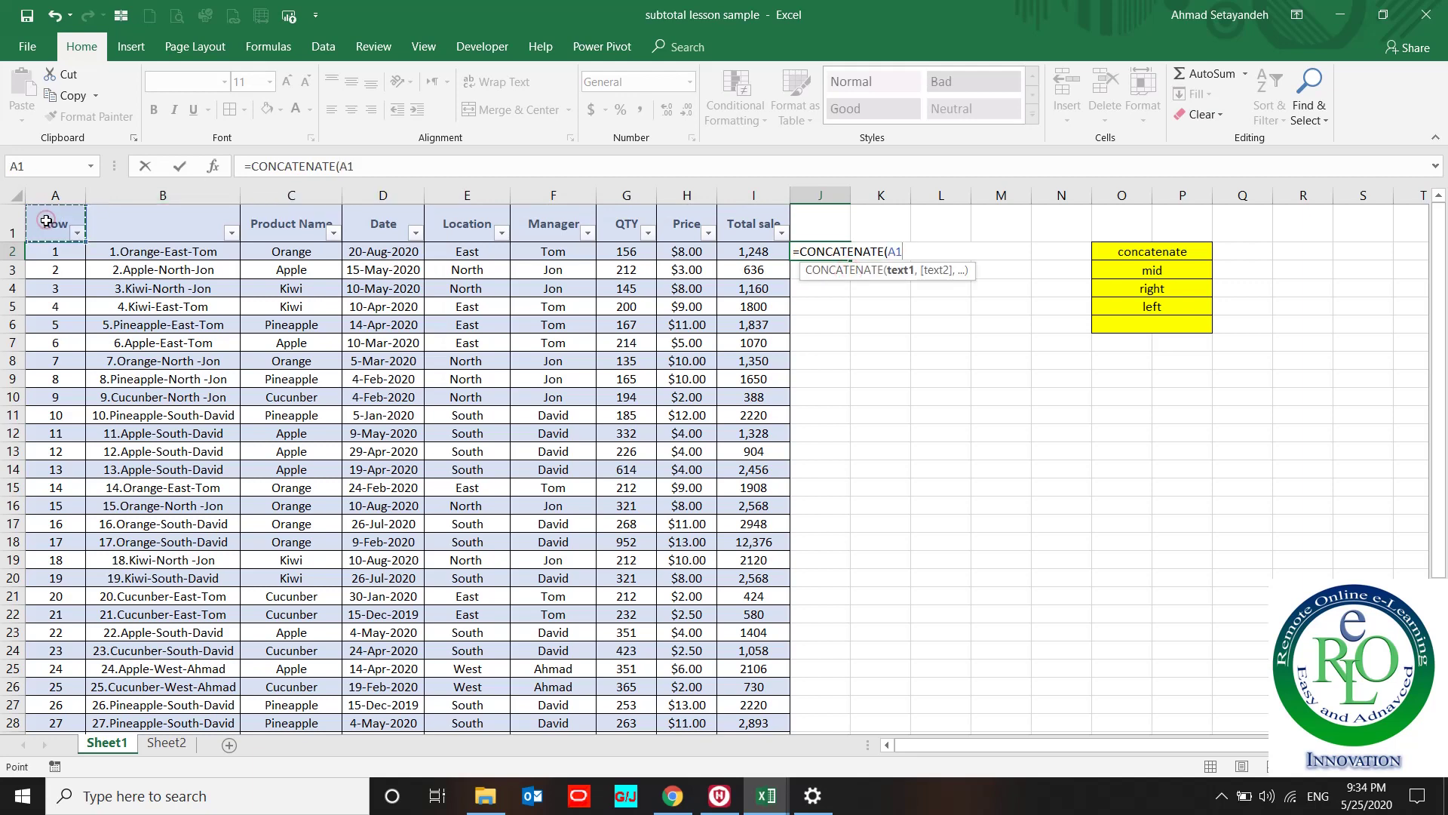
{"action": "key", "text": "F4"}
{"action": "type", "text": ","}
{"action": "left_click", "coordinate": [50, 253]}
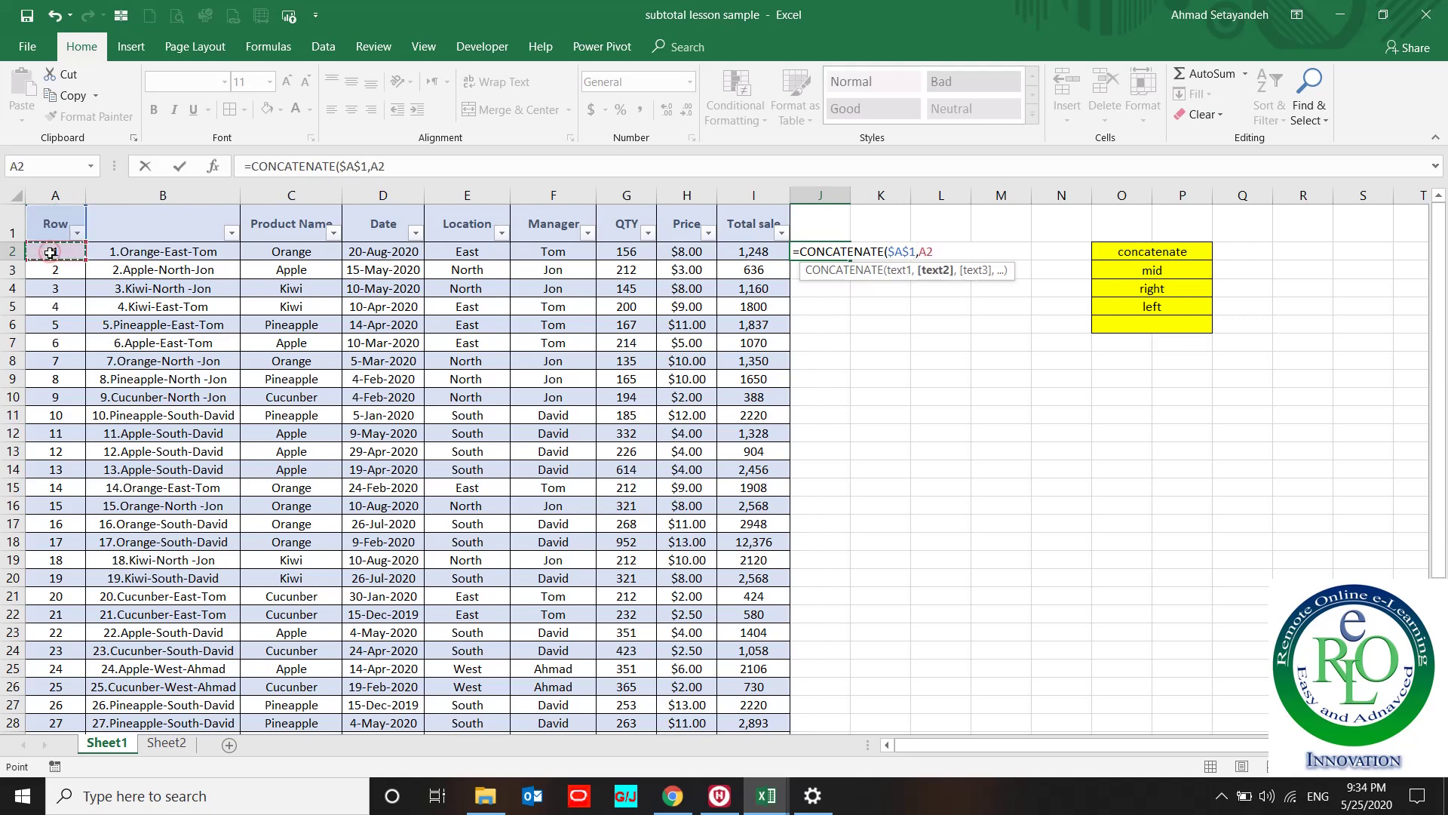
{"action": "type", "text": ","}
- Add the Product Name heading as absolute reference $C$1 and its value C2, and close the CONCATENATE formula
{"action": "left_click", "coordinate": [261, 221]}
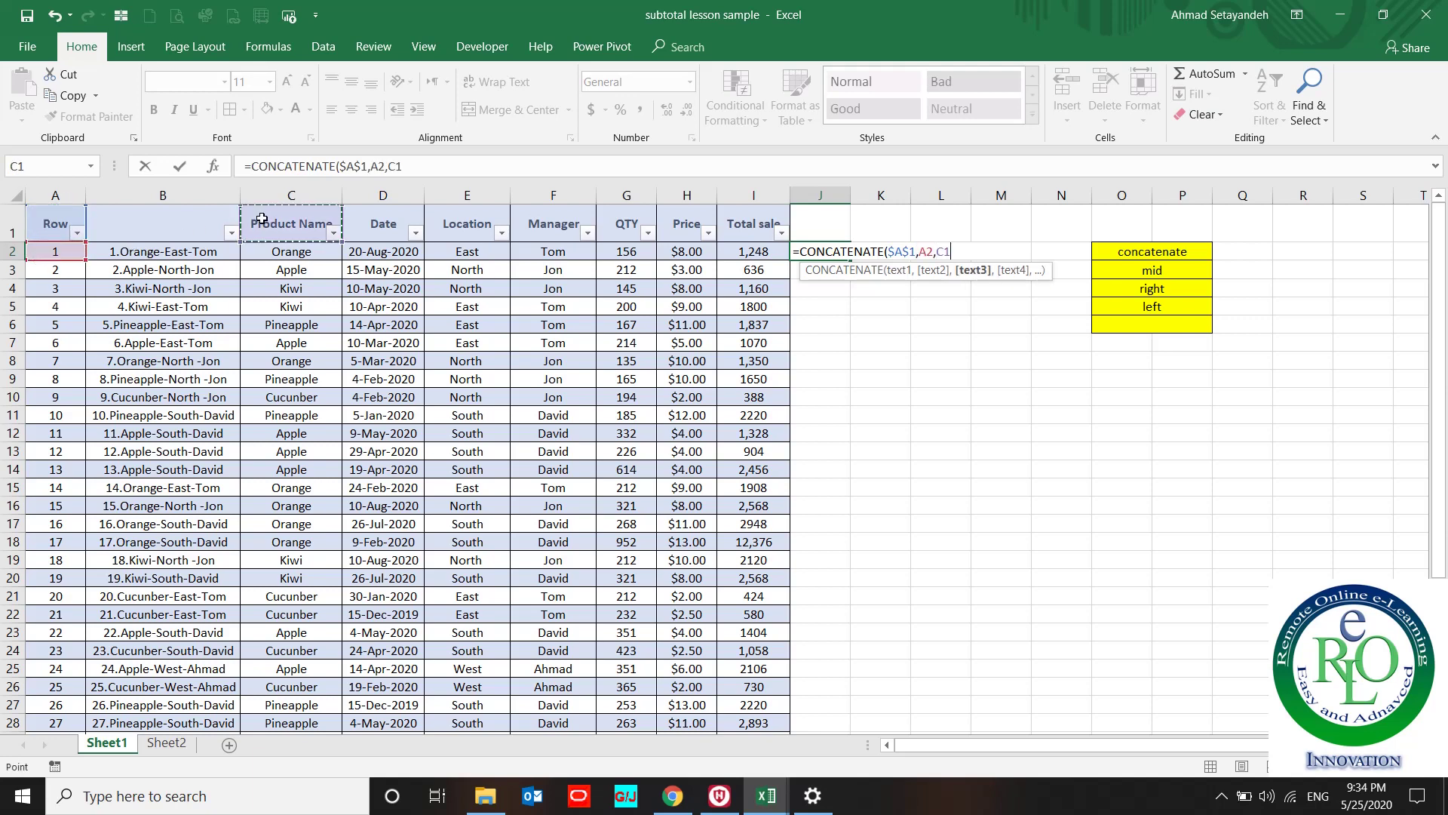
{"action": "key", "text": "F4"}
{"action": "type", "text": ","}
{"action": "left_click", "coordinate": [277, 253]}
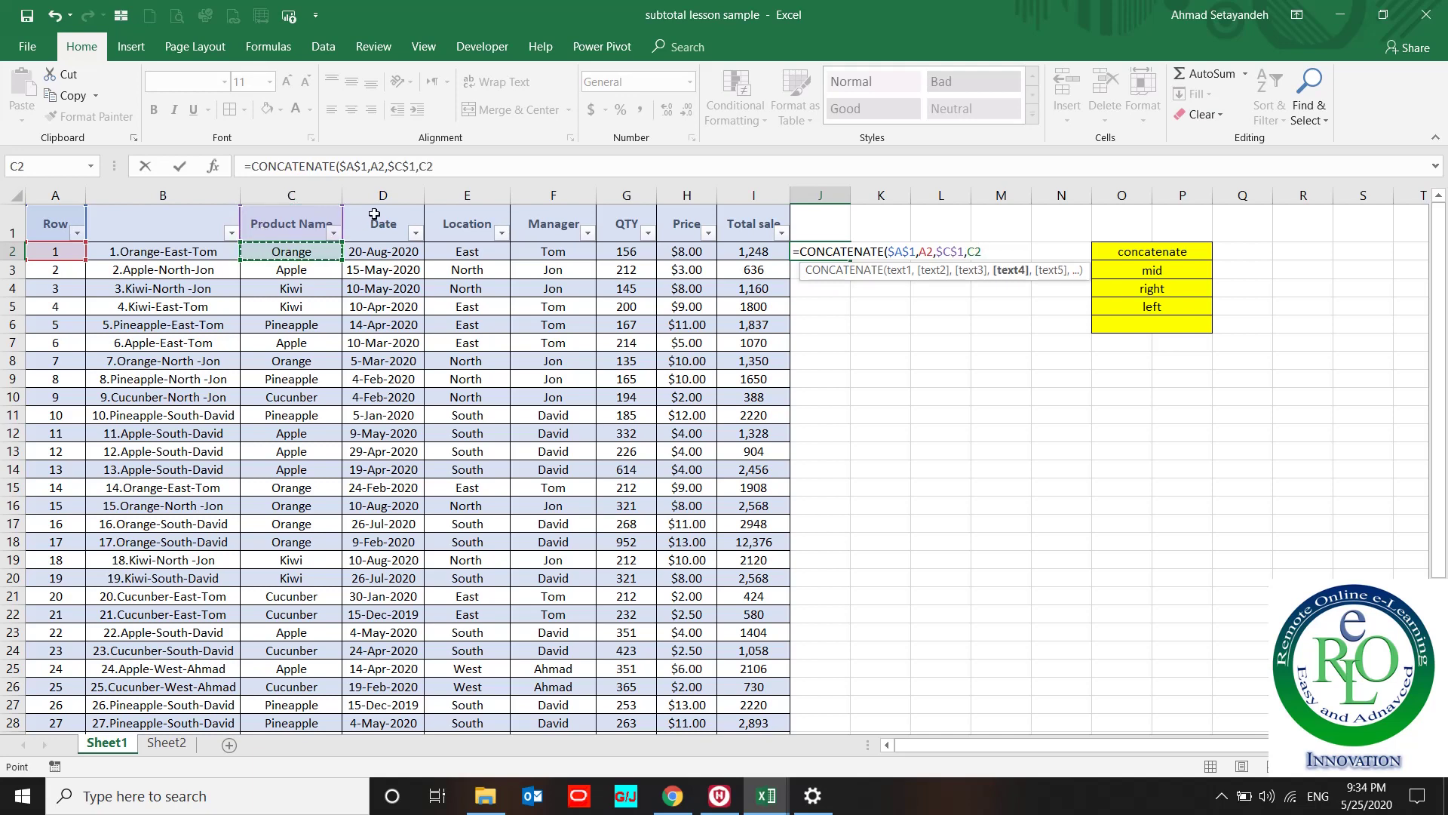
{"action": "type", "text": ","}
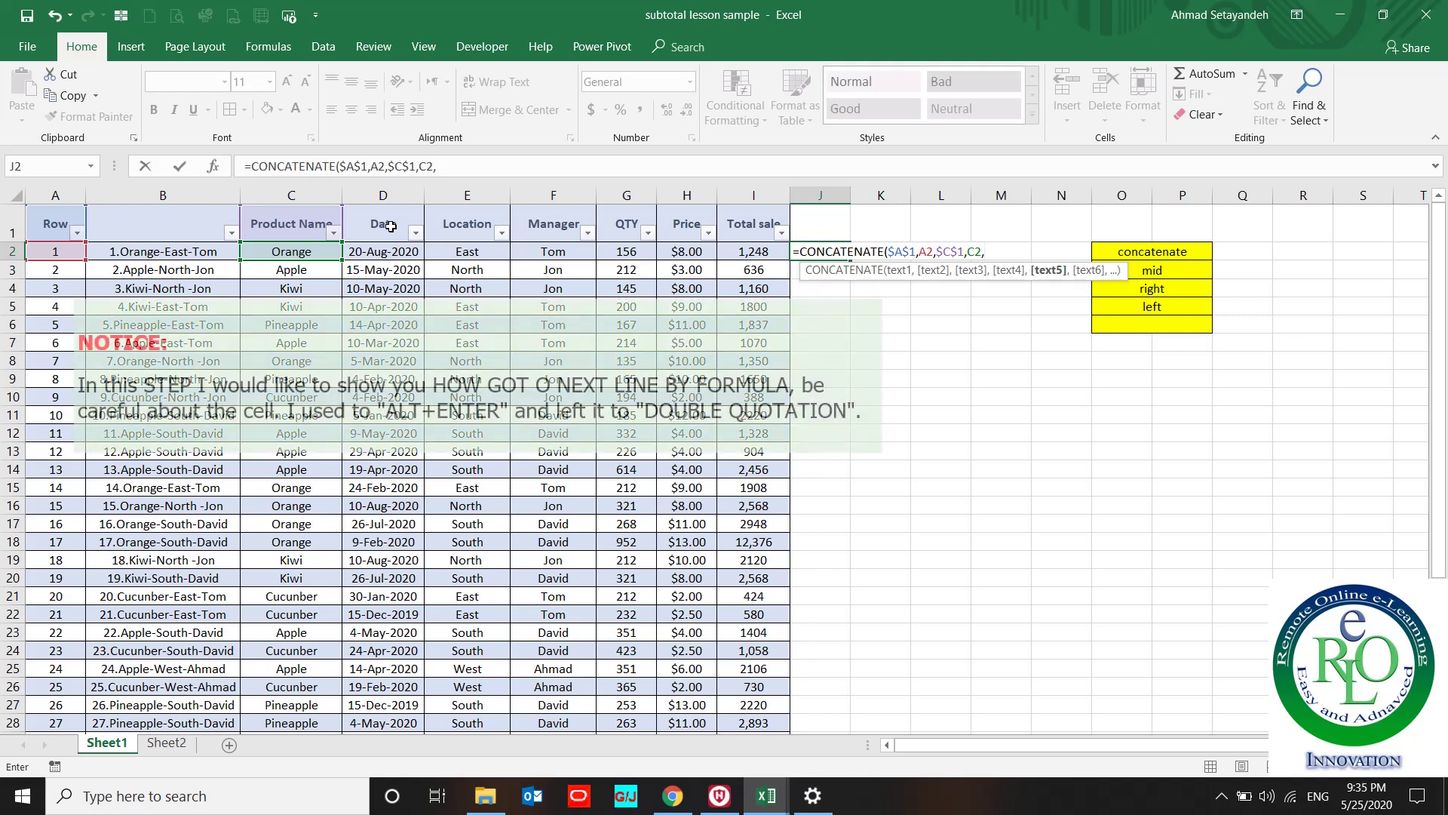
{"action": "key", "text": "BackSpace"}
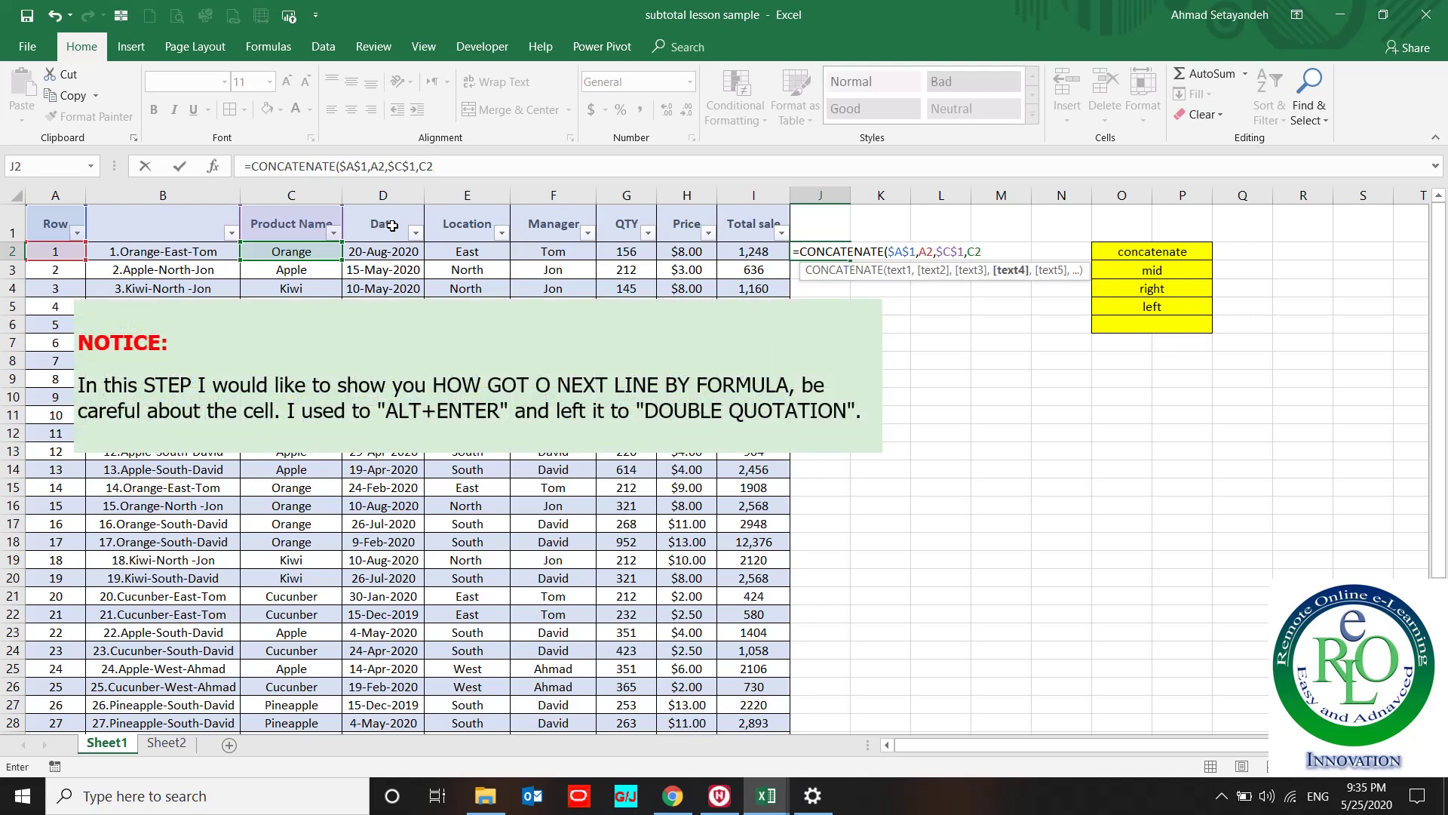
{"action": "type", "text": ")"}
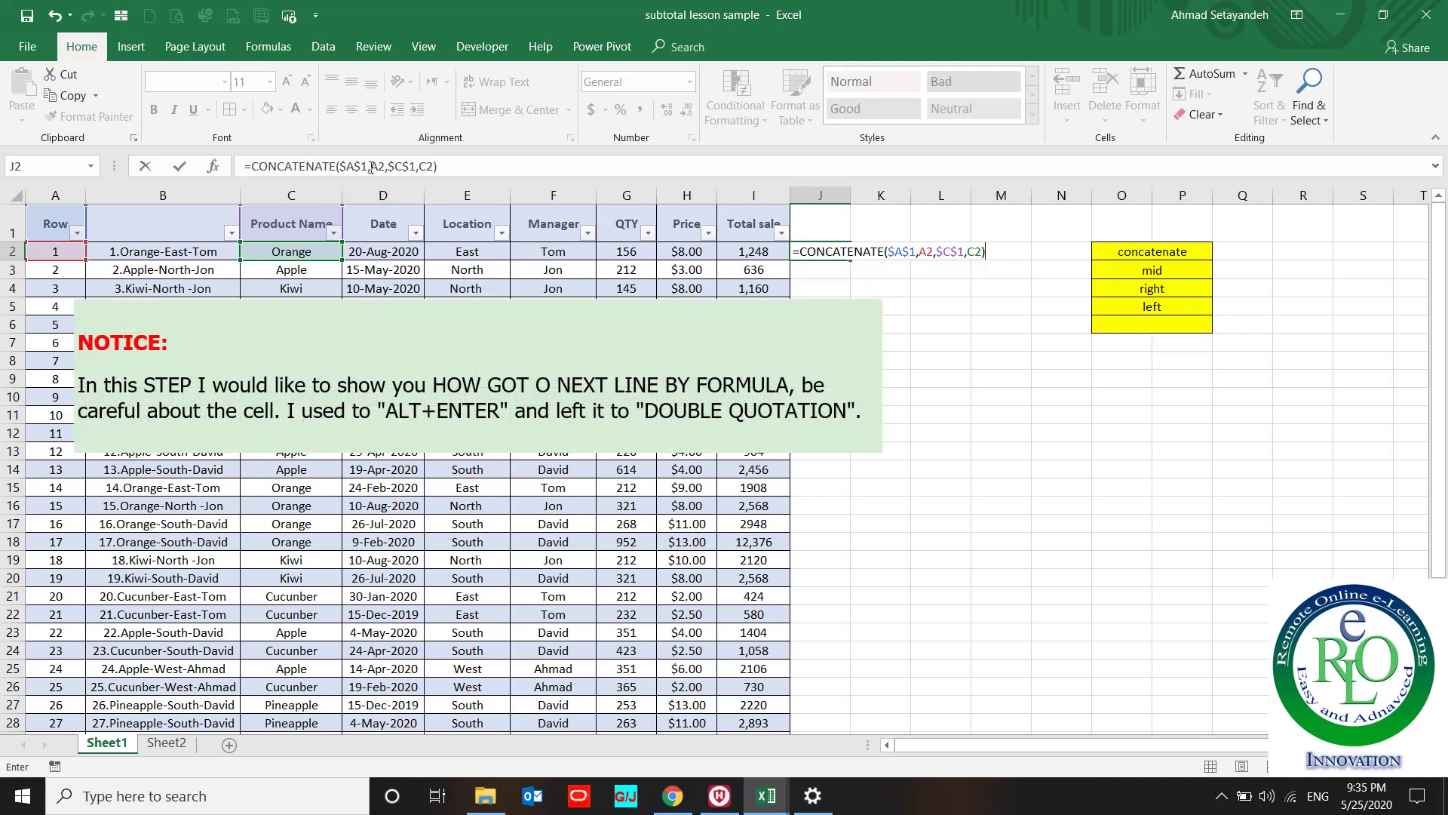
- Insert ":" as a text argument after $A$1 and after $C$1 in J2's formula, and commit it
{"action": "left_click", "coordinate": [373, 166]}
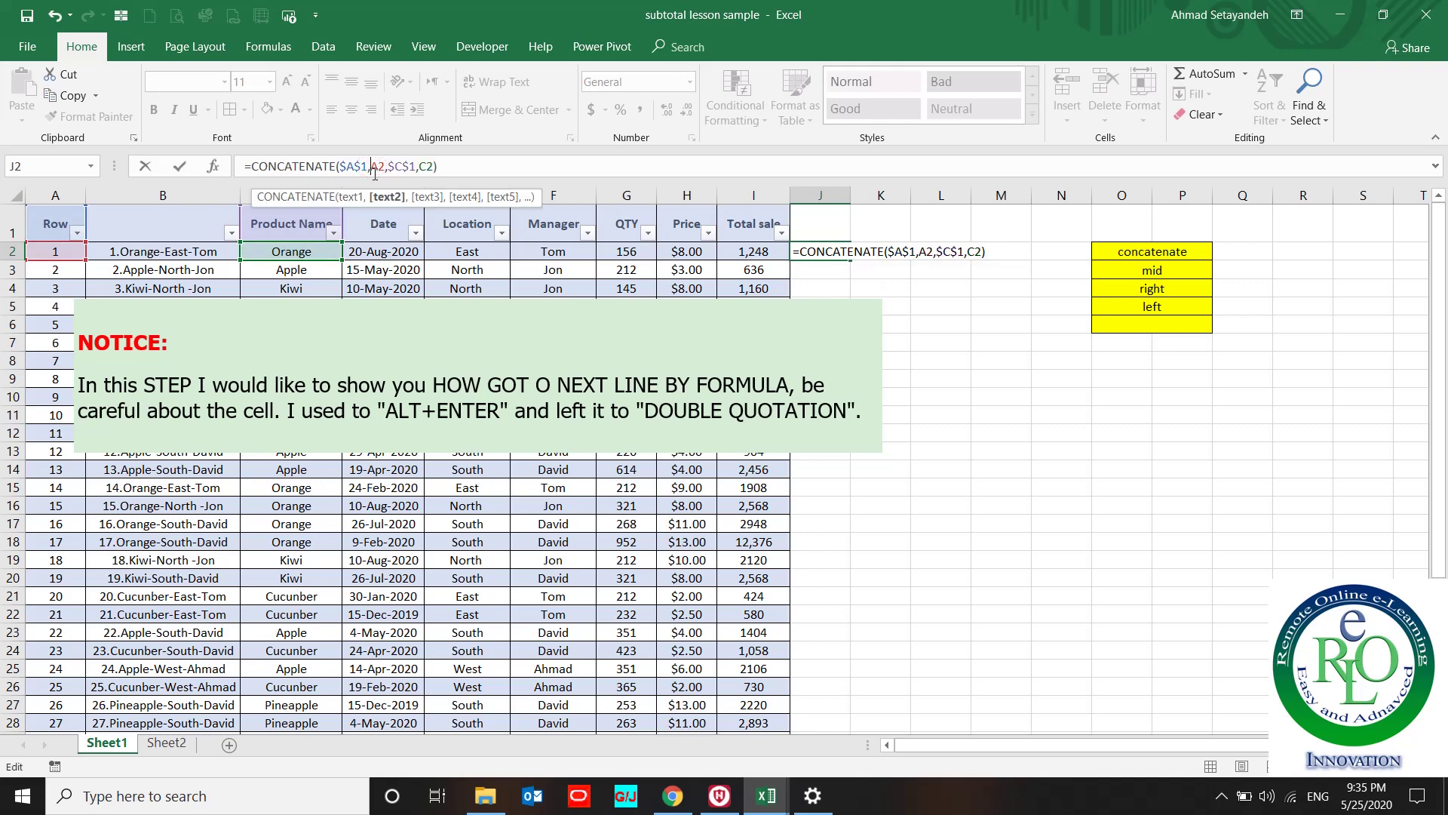
{"action": "type", "text": "\":"}
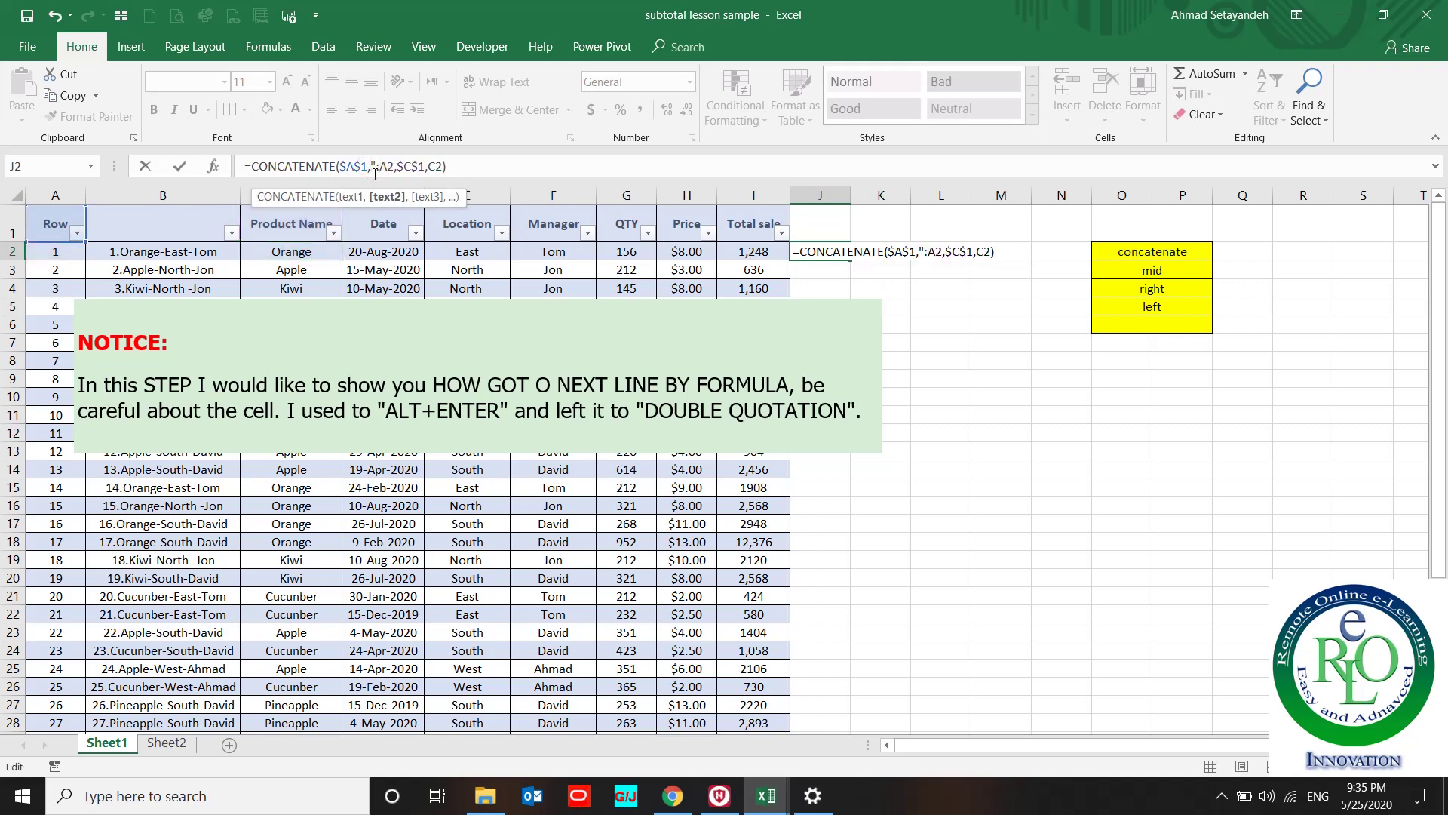
{"action": "type", "text": "\",A2,$C$1,"}
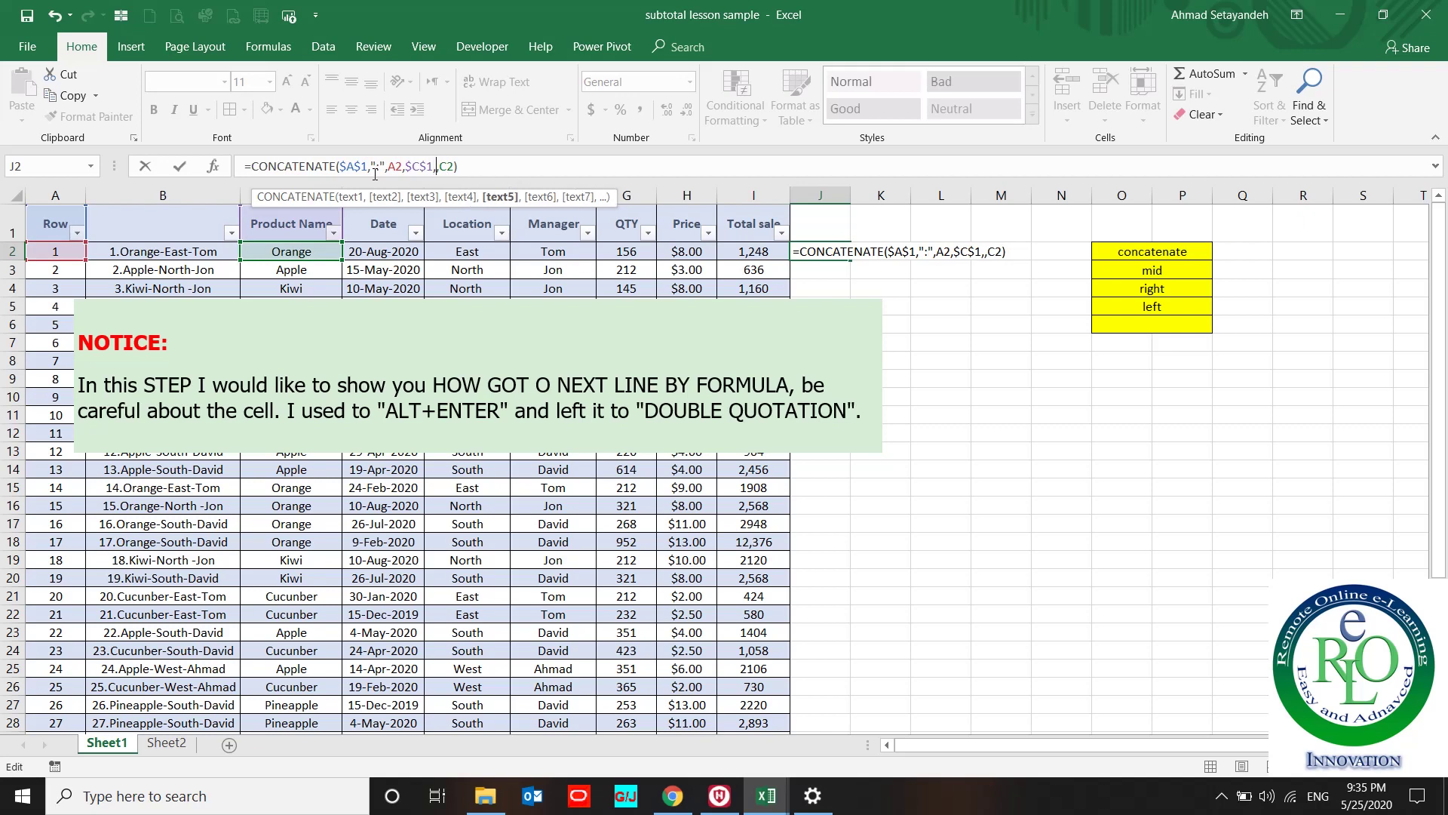
{"action": "type", "text": "\""}
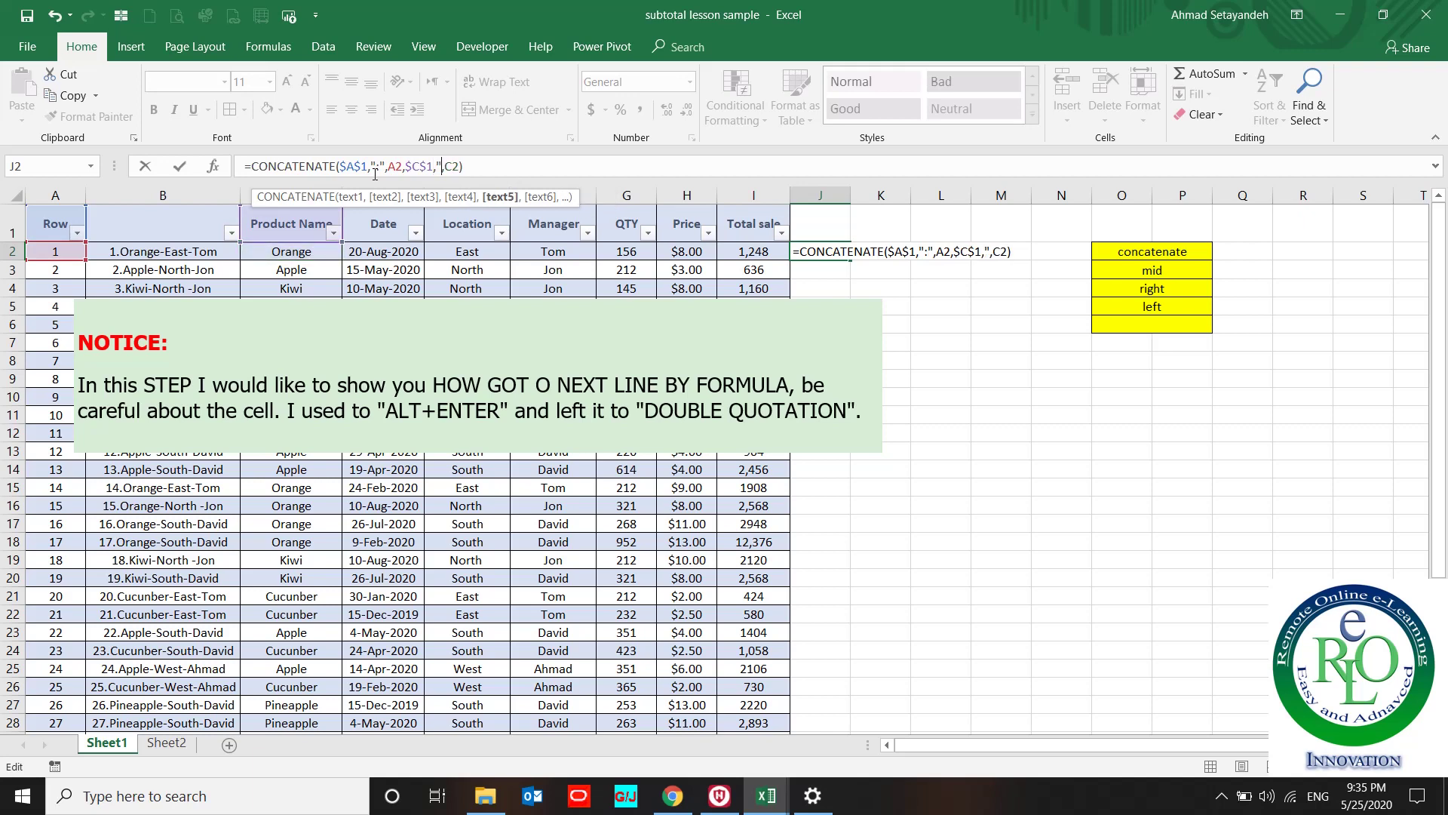
{"action": "type", "text": ":\""}
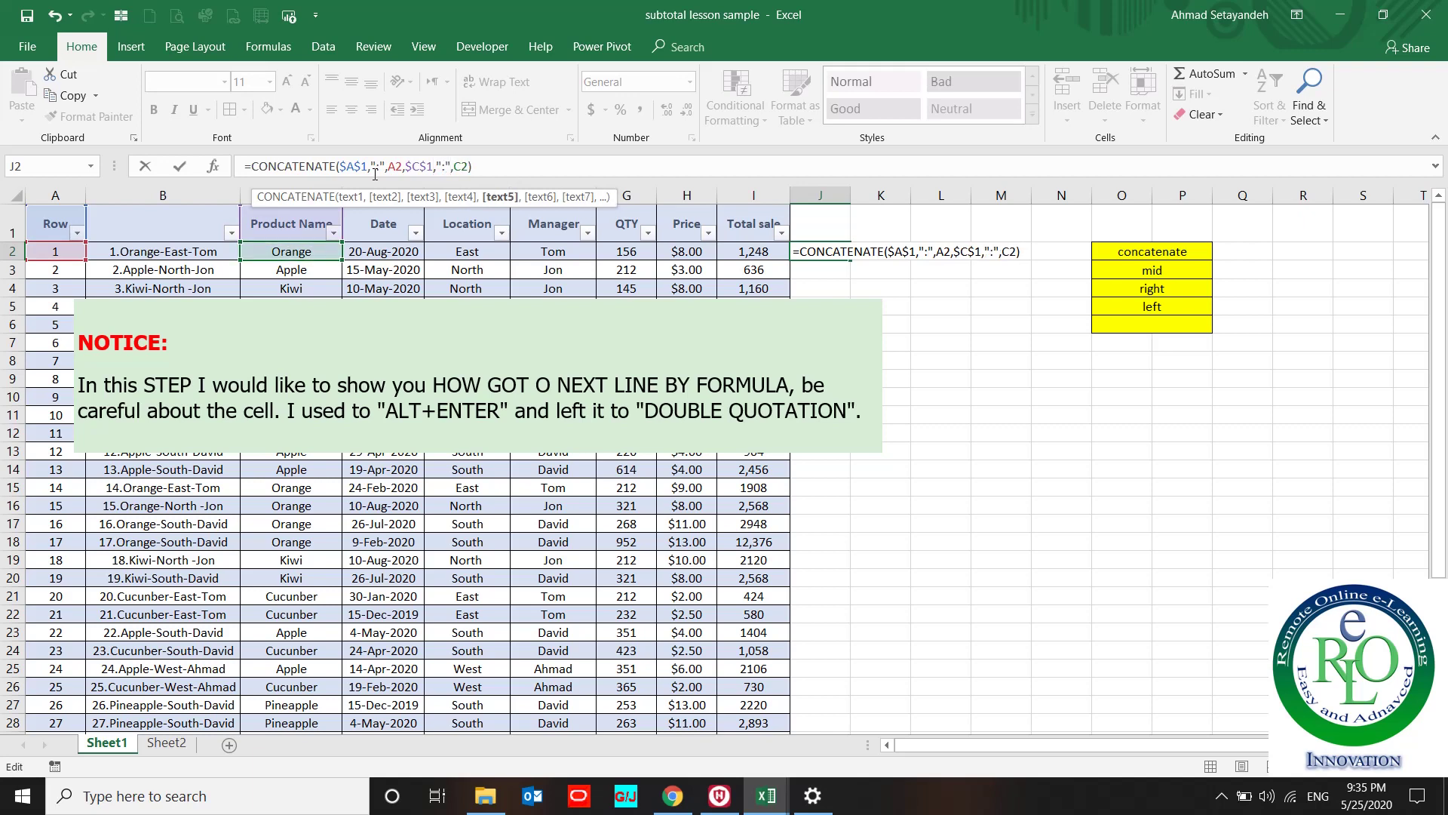
{"action": "key", "text": "Return"}
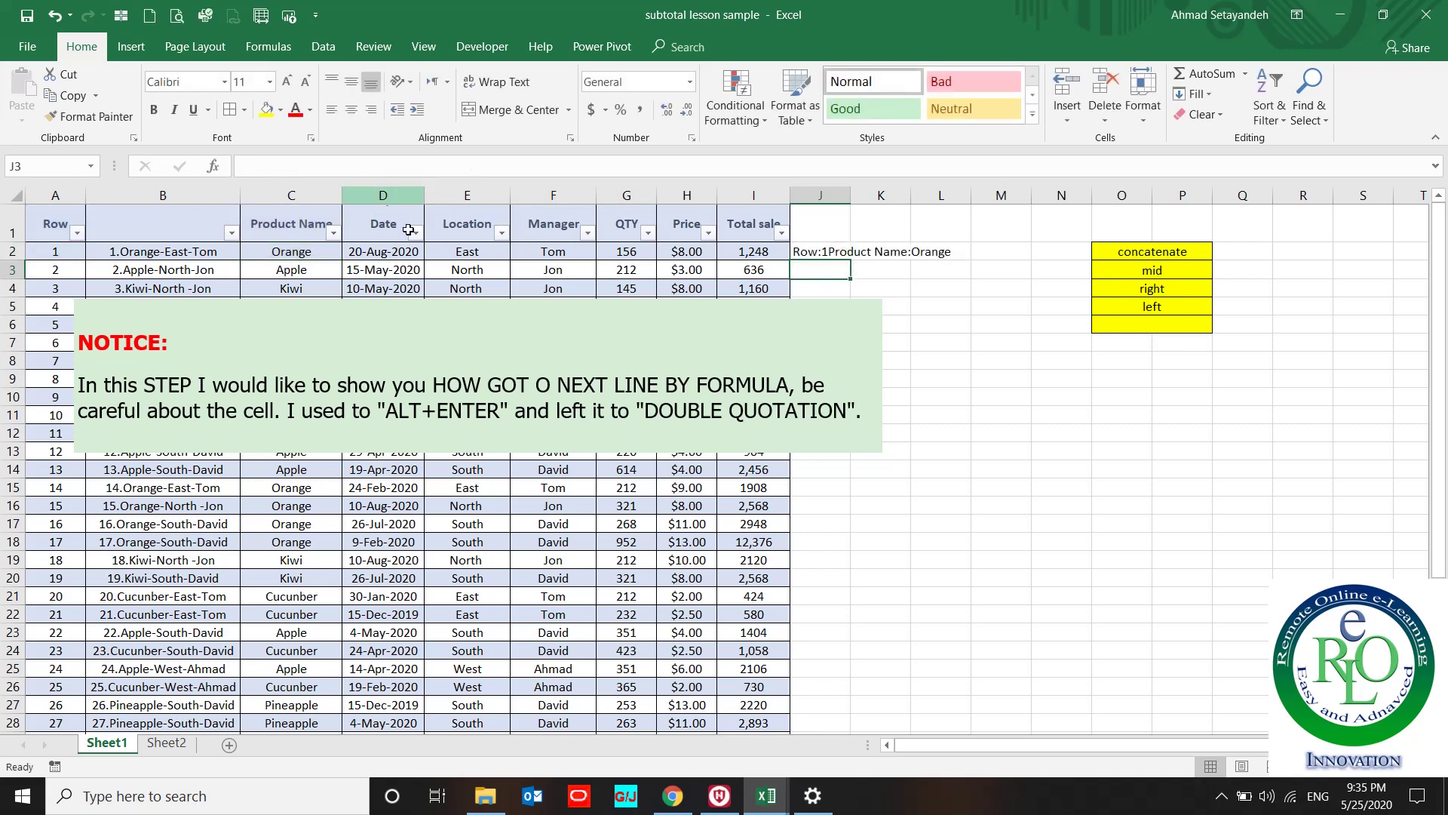
- Insert a line break in double quotes as a text argument between ":" and A2 in J2's CONCATENATE formula, and commit it
{"action": "left_click", "coordinate": [822, 257]}
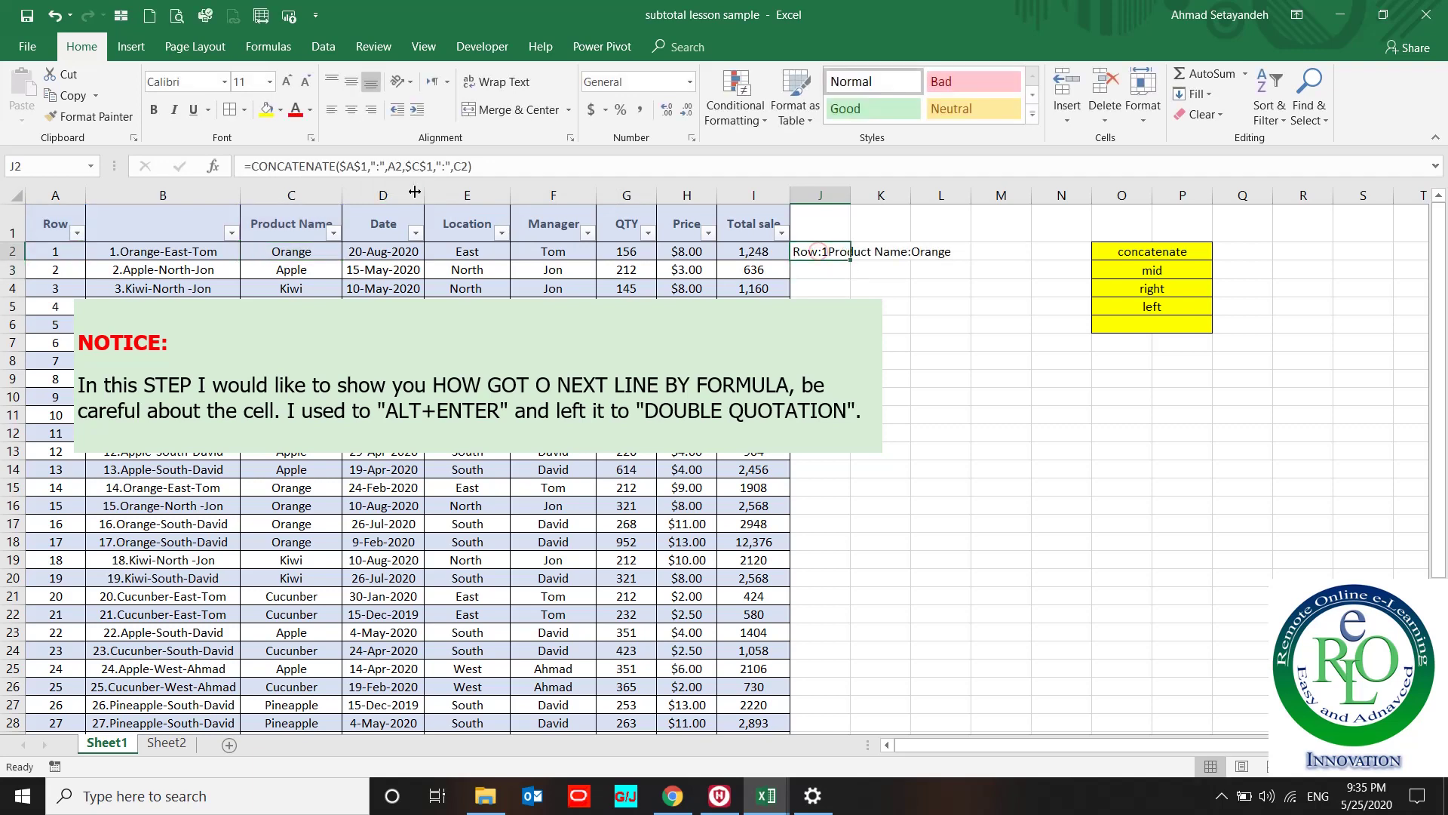
{"action": "left_click", "coordinate": [385, 165]}
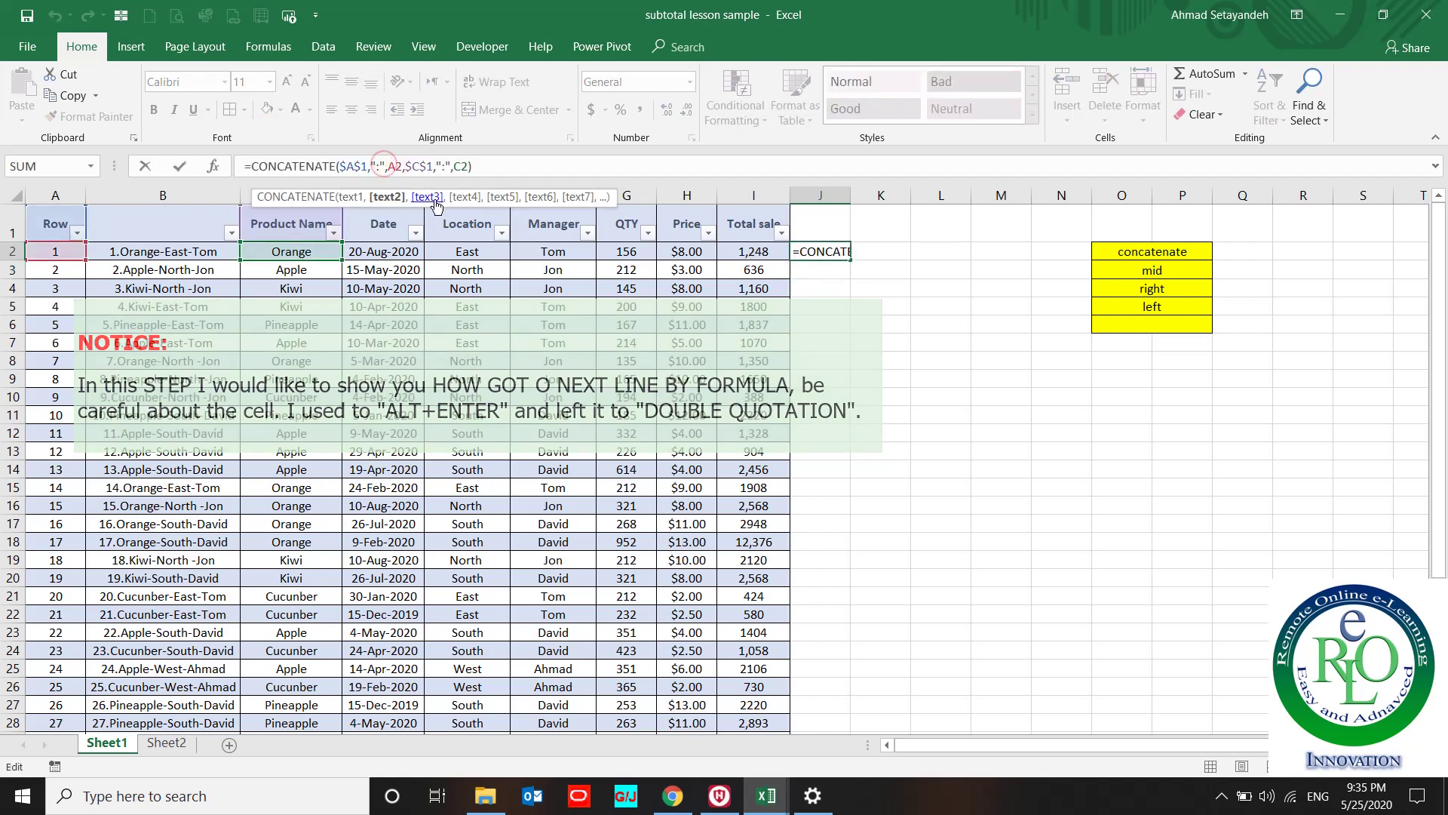
{"action": "type", "text": ",\""}
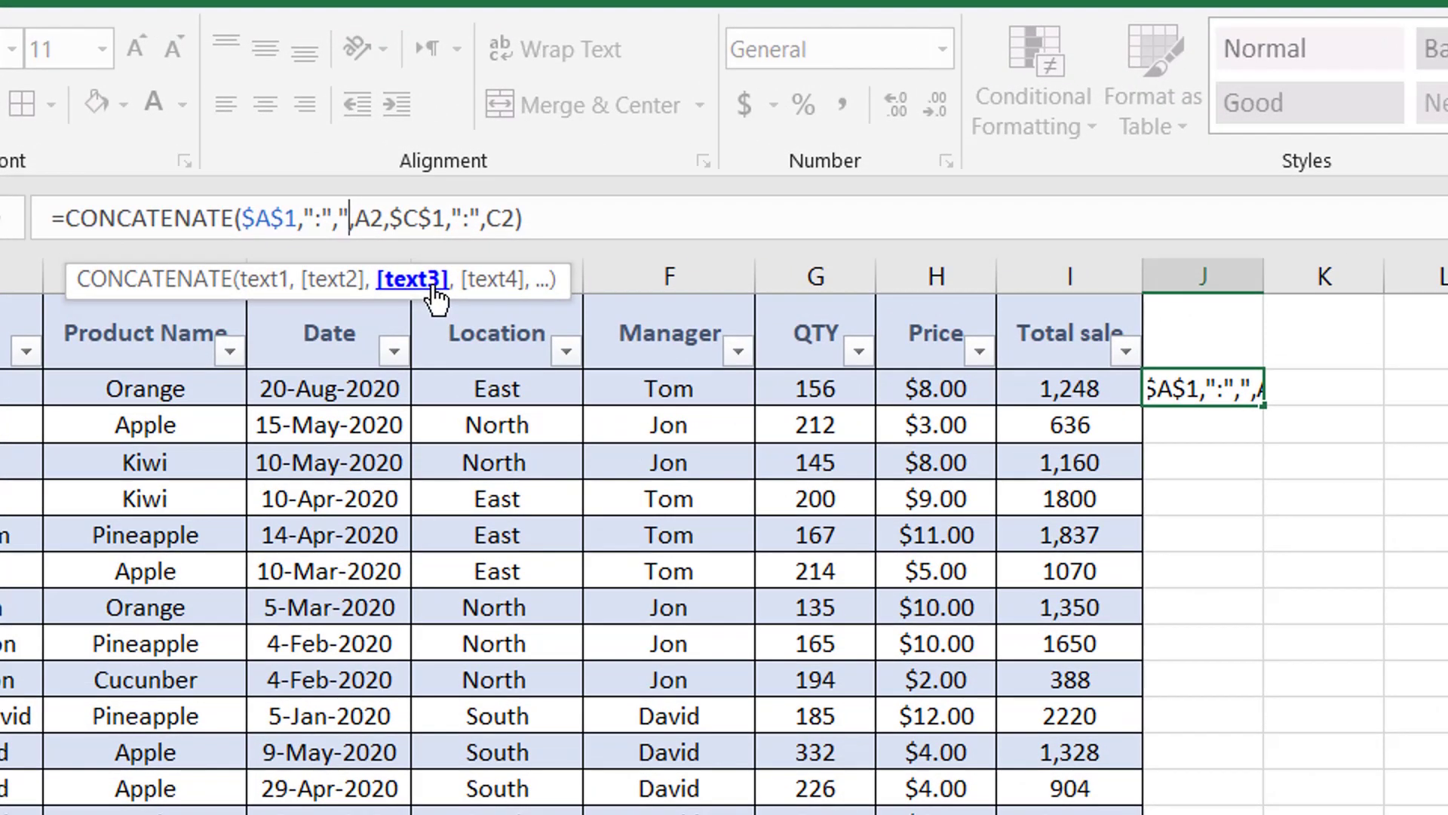
{"action": "key", "text": "alt+Return"}
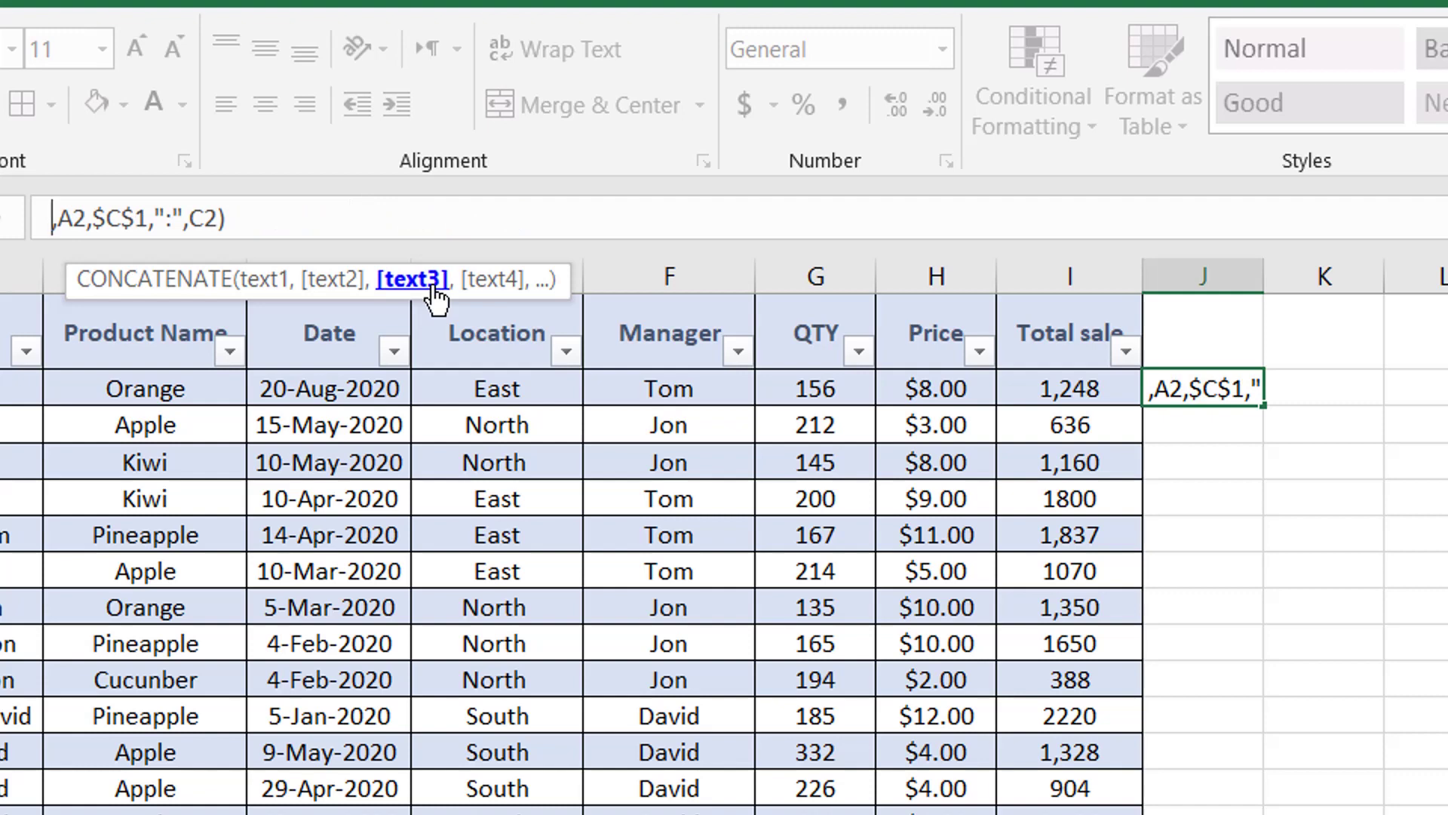
{"action": "type", "text": "\""}
{"action": "key", "text": "Return"}
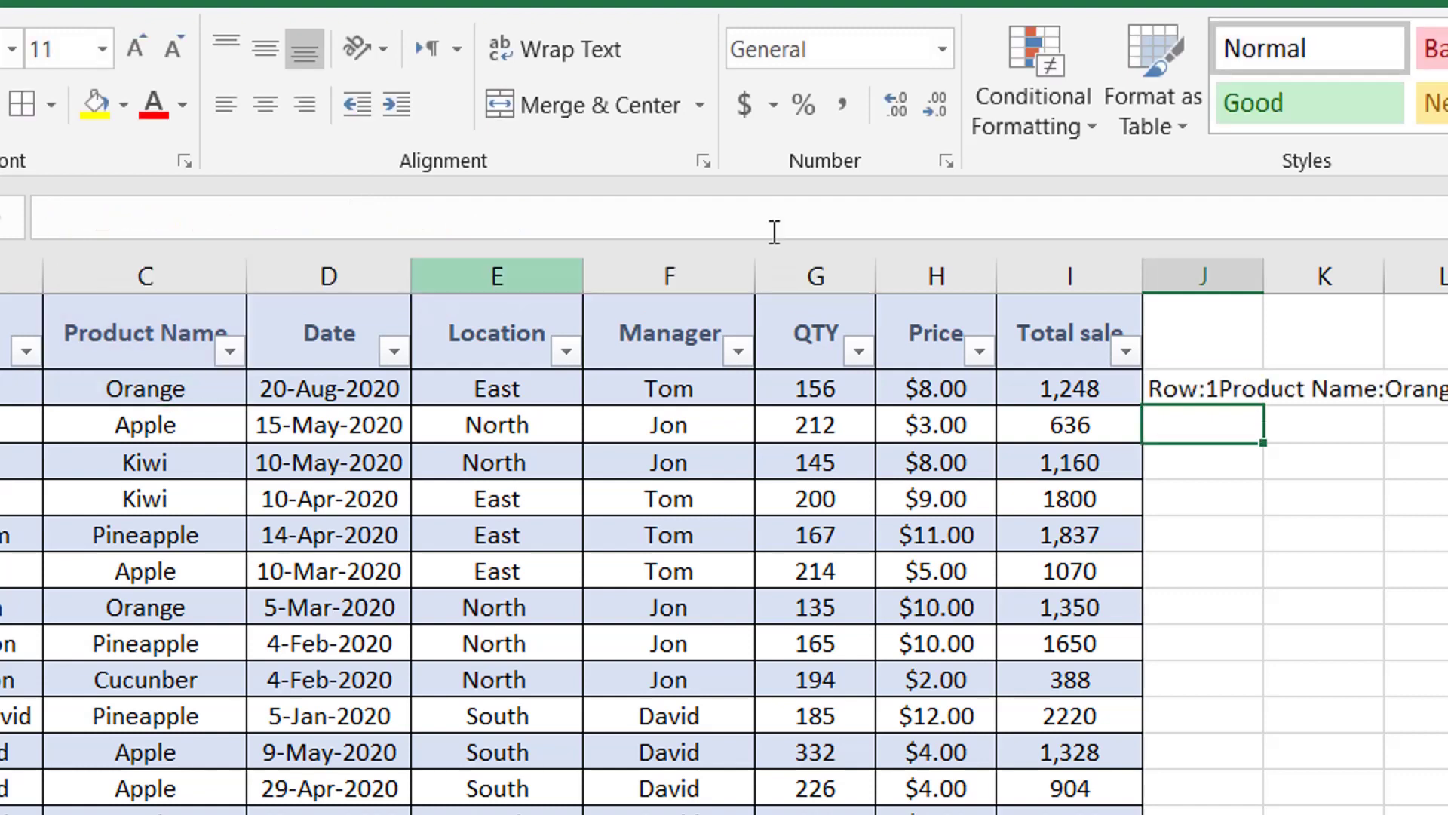
- Turn on Wrap Text for J2 and widen column J until the product name fits on one line
{"action": "left_click", "coordinate": [1205, 389]}
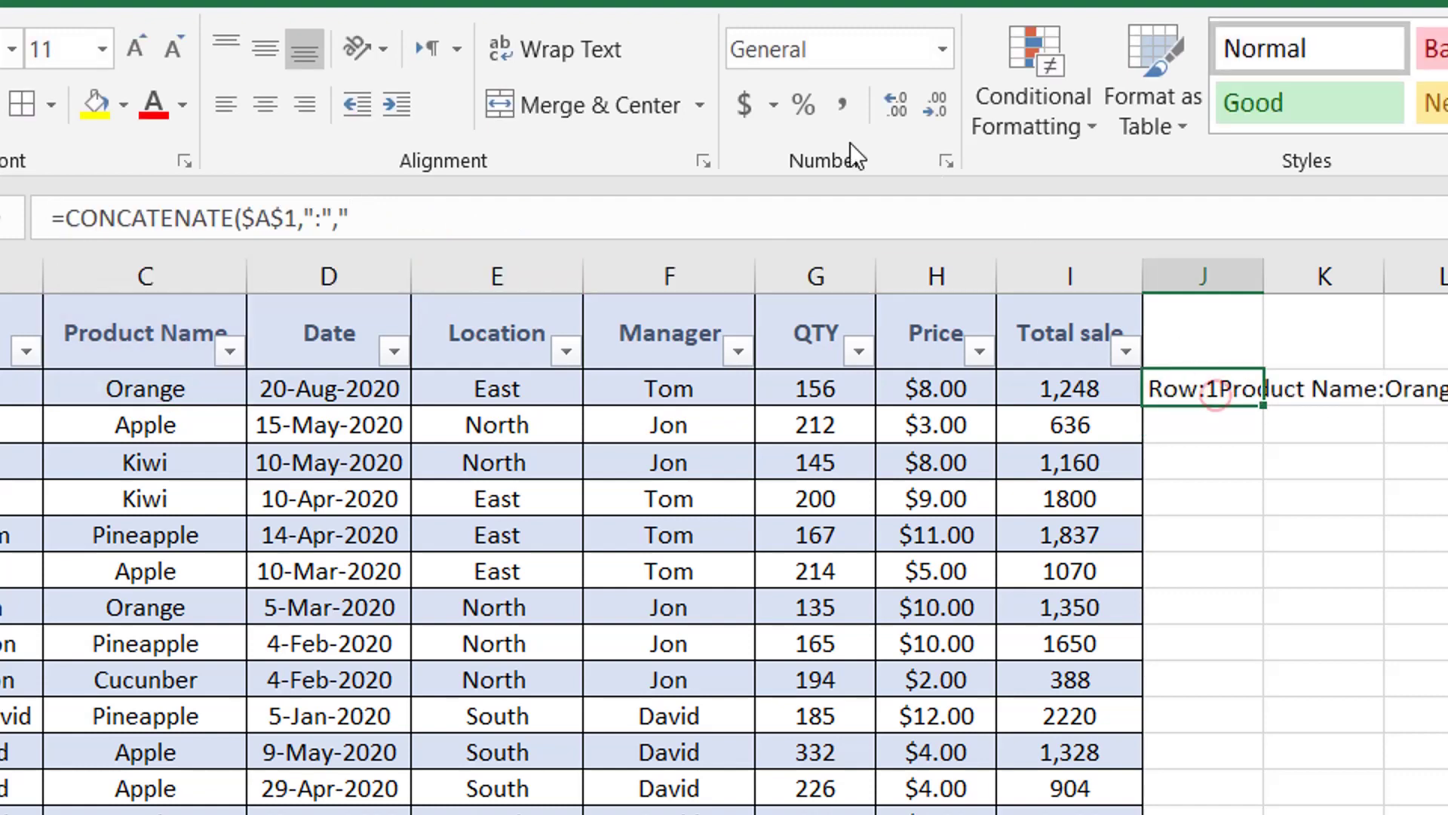
{"action": "left_click", "coordinate": [586, 53]}
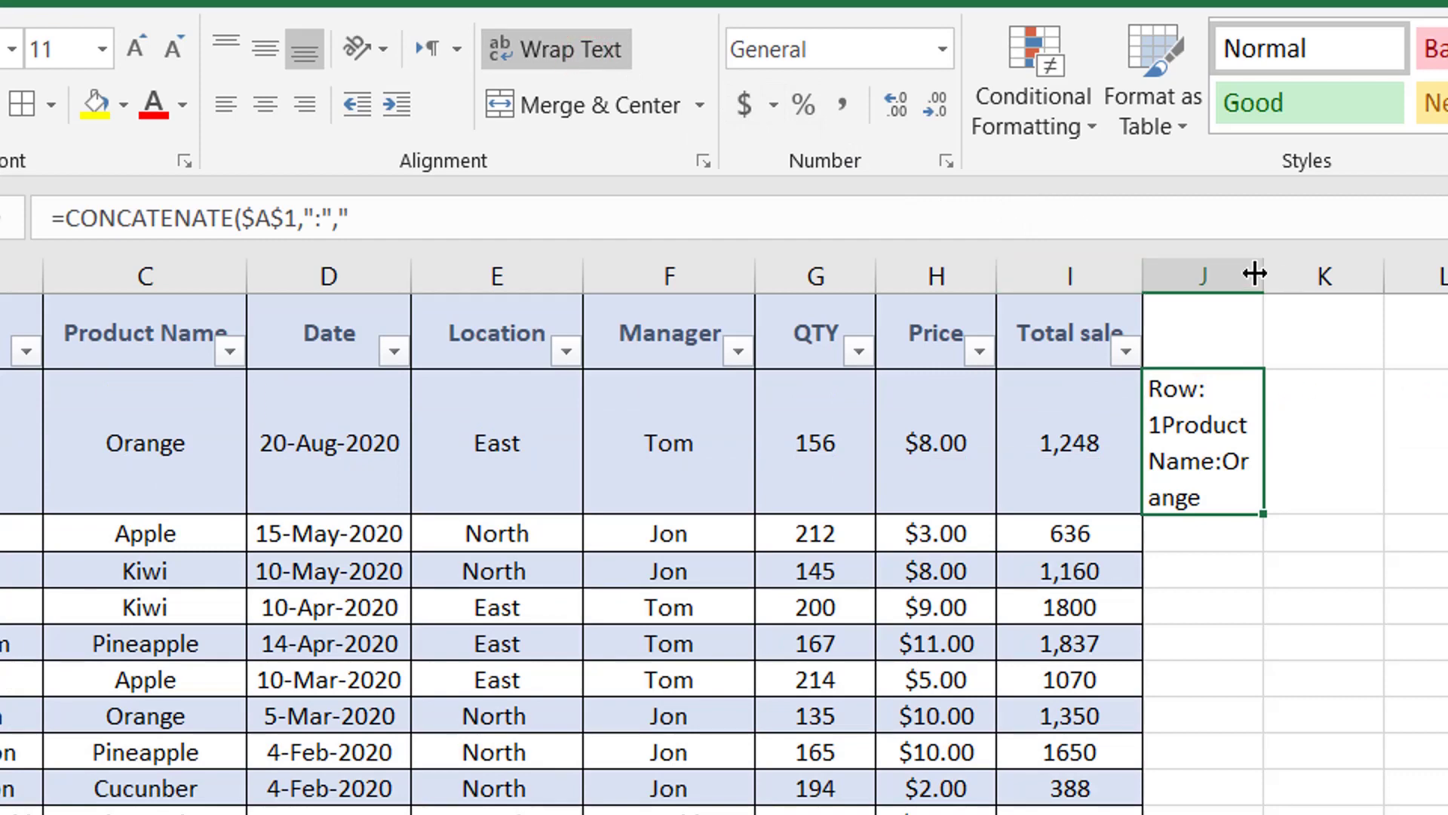
{"action": "left_click_drag", "start_coordinate": [1255, 273], "coordinate": [1416, 273]}
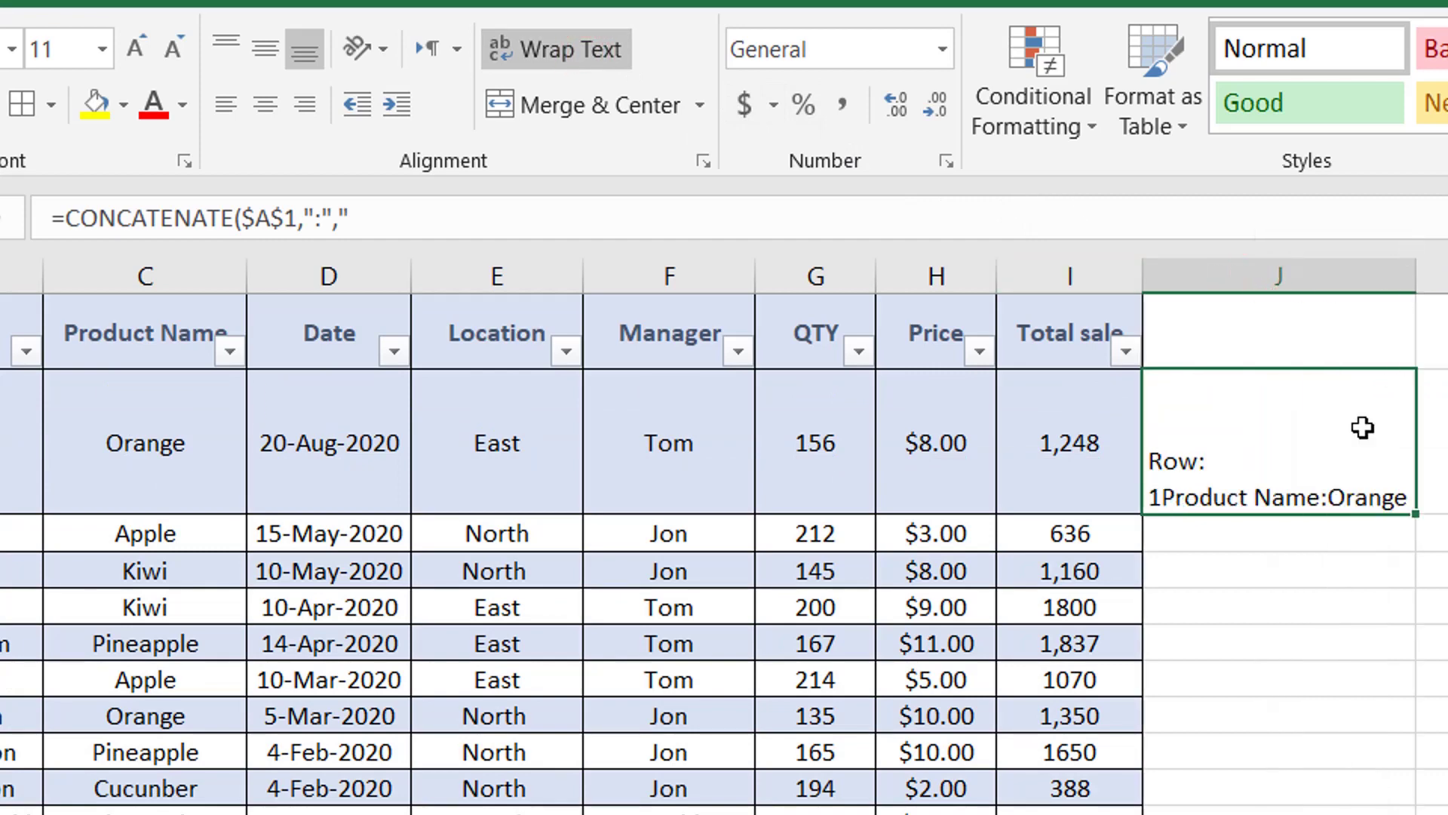
{"action": "left_click", "coordinate": [1297, 531]}
{"action": "left_click", "coordinate": [1252, 469]}
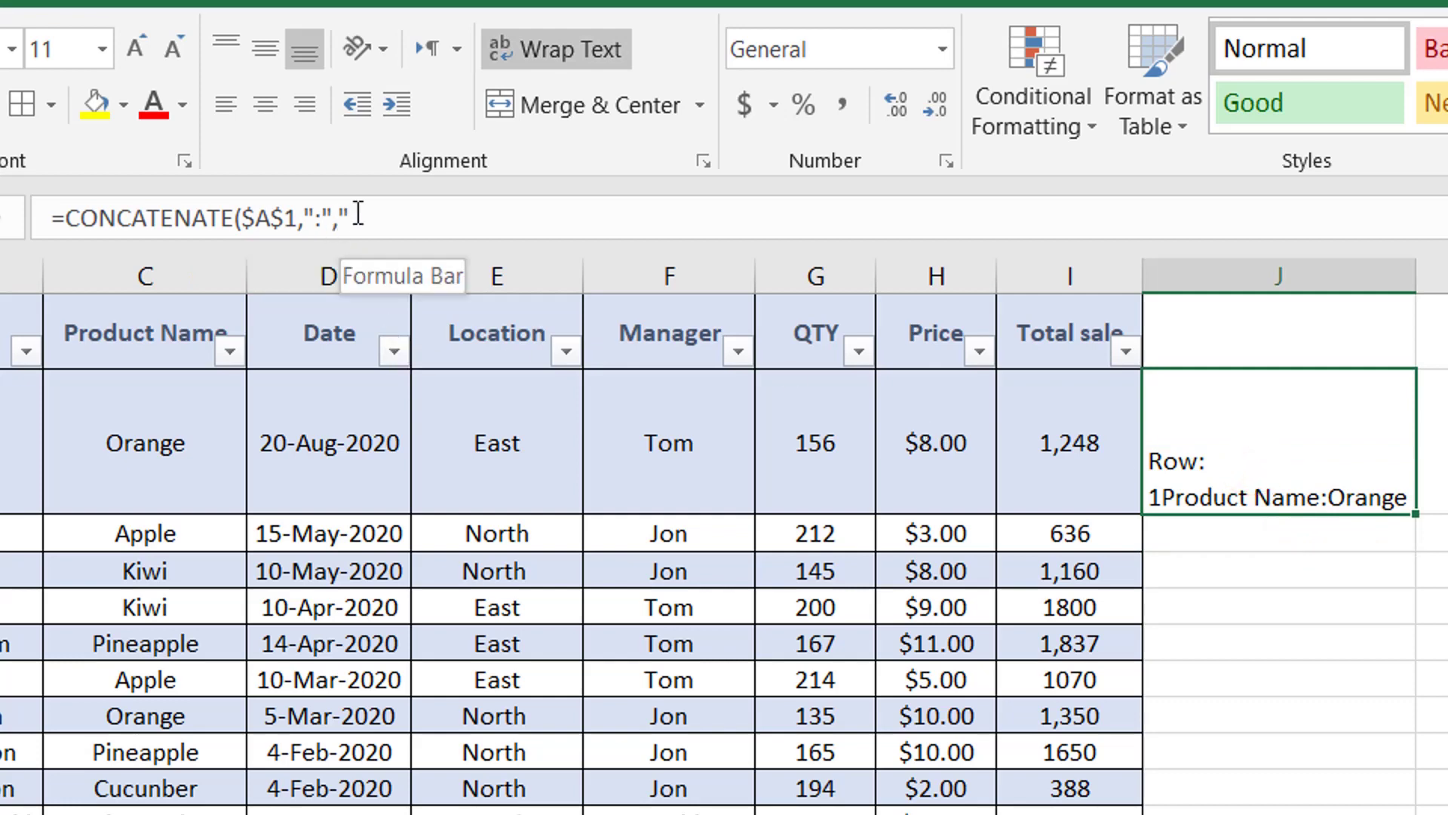
- Open J2's formula for editing and enlarge the formula bar to two lines
{"action": "left_click", "coordinate": [2, 333]}
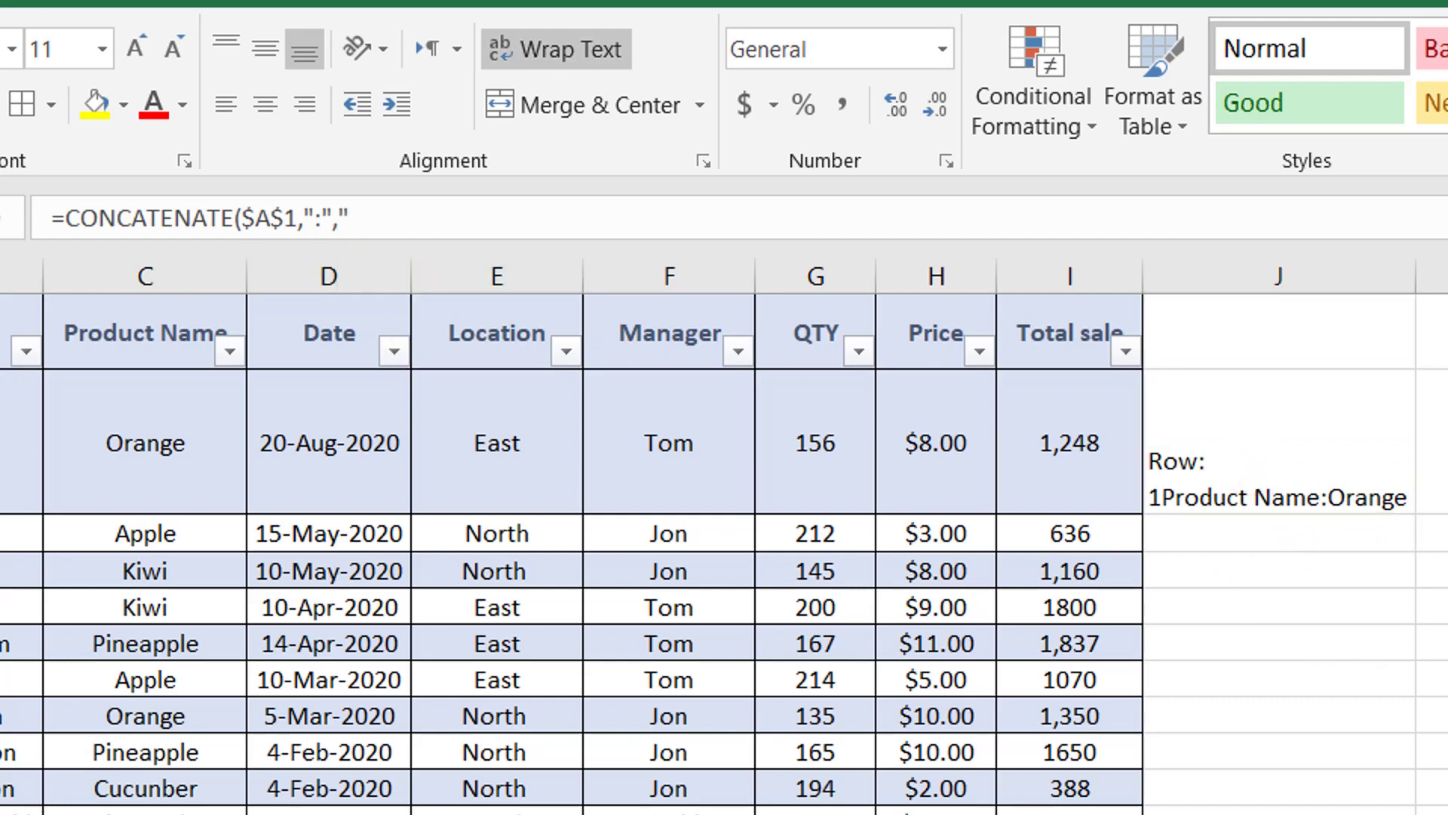
{"action": "left_click", "coordinate": [1311, 500]}
{"action": "double_click", "coordinate": [1256, 469]}
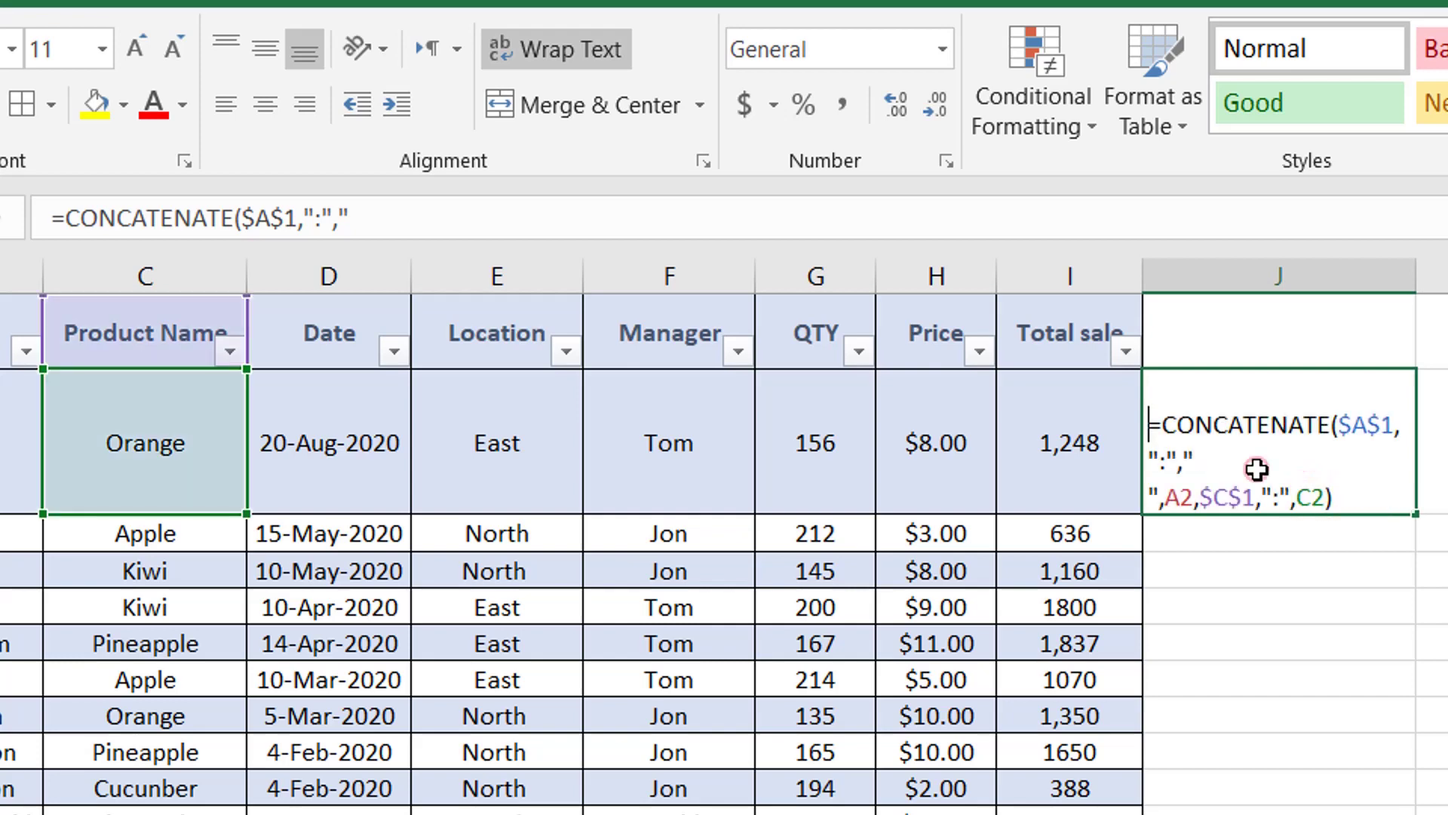
{"action": "left_click_drag", "start_coordinate": [453, 236], "coordinate": [462, 277]}
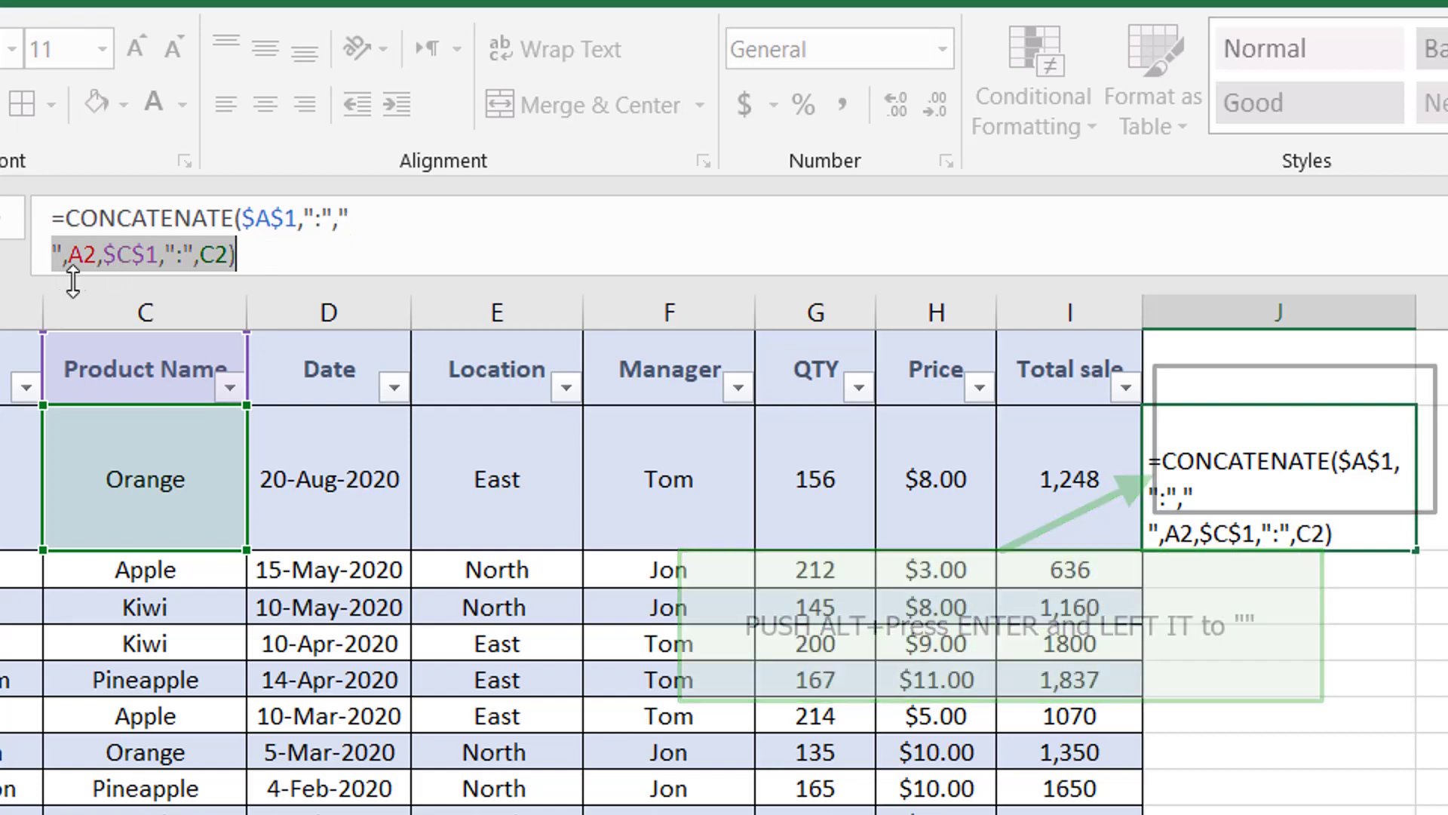
- Copy the line-break argument before A2 in J2's formula and remove it, keeping a single comma between ":" and A2
{"action": "left_click", "coordinate": [103, 263]}
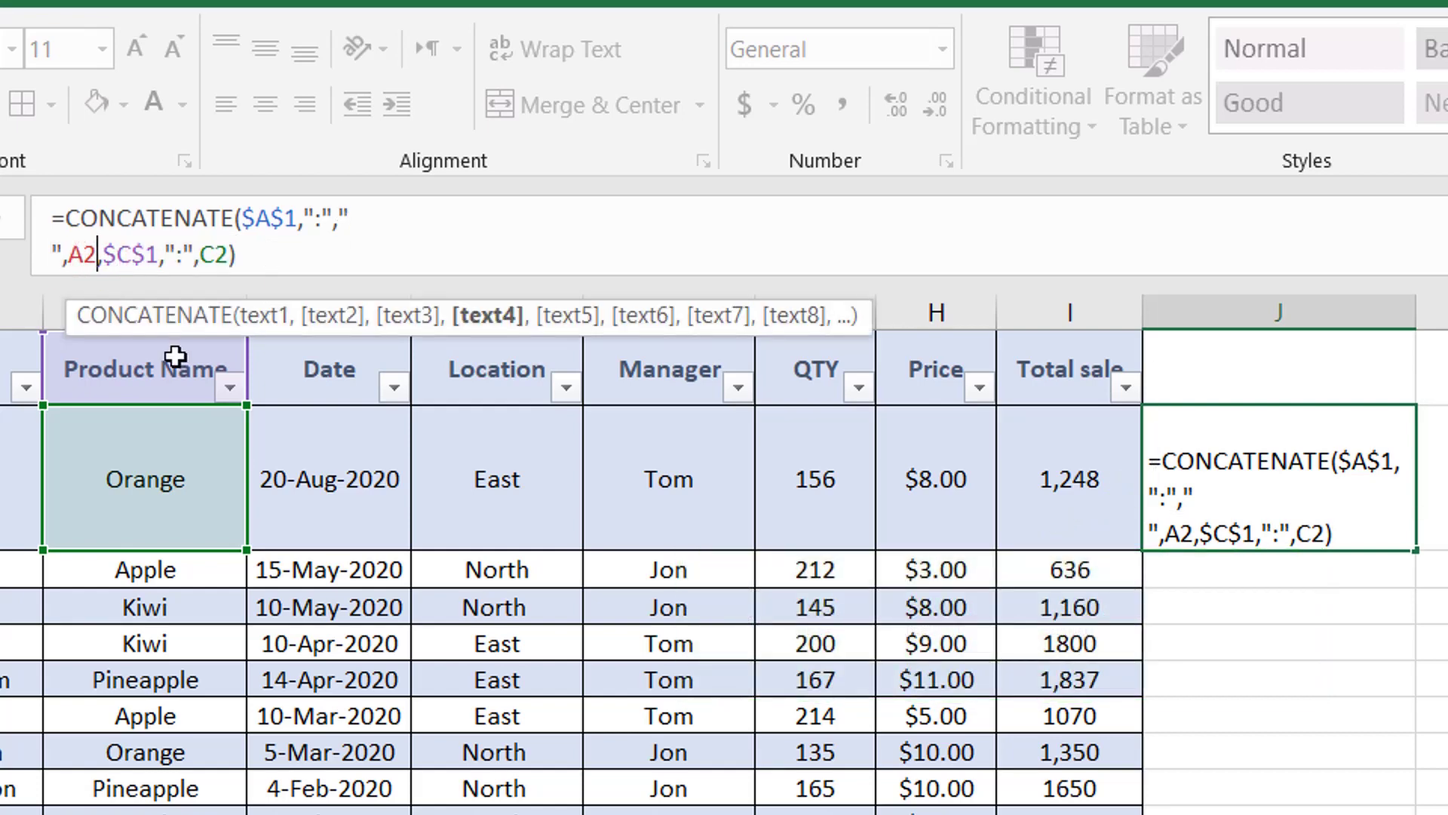
{"action": "key", "text": "Right"}
{"action": "key", "text": "Left"}
{"action": "key", "text": "Left"}
{"action": "key", "text": "Left"}
{"action": "key", "text": "Left"}
{"action": "key", "text": "Left"}
{"action": "key", "text": "Left"}
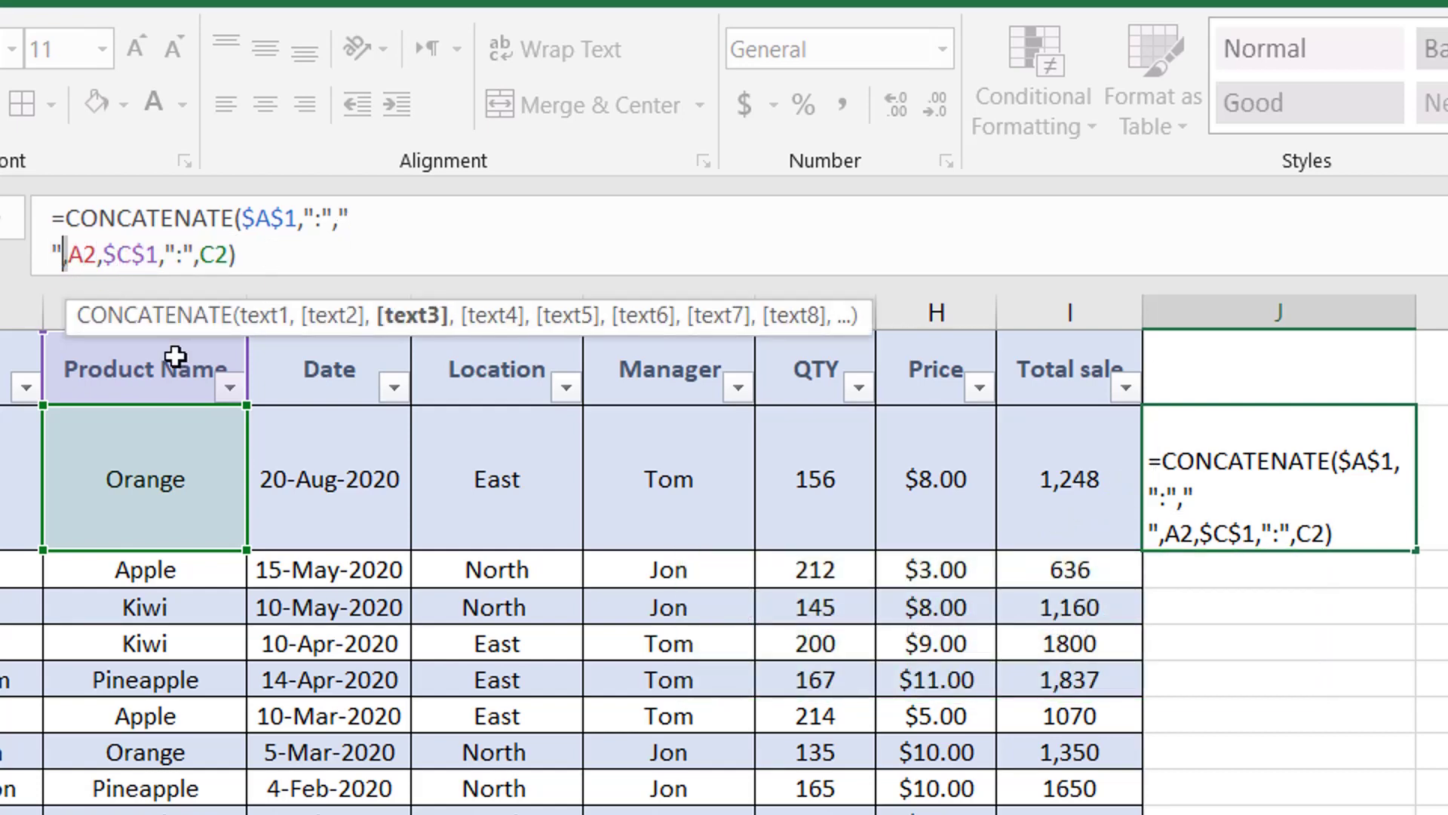
{"action": "key", "text": "shift+Left"}
{"action": "key", "text": "shift+Left"}
{"action": "key", "text": "ctrl+c"}
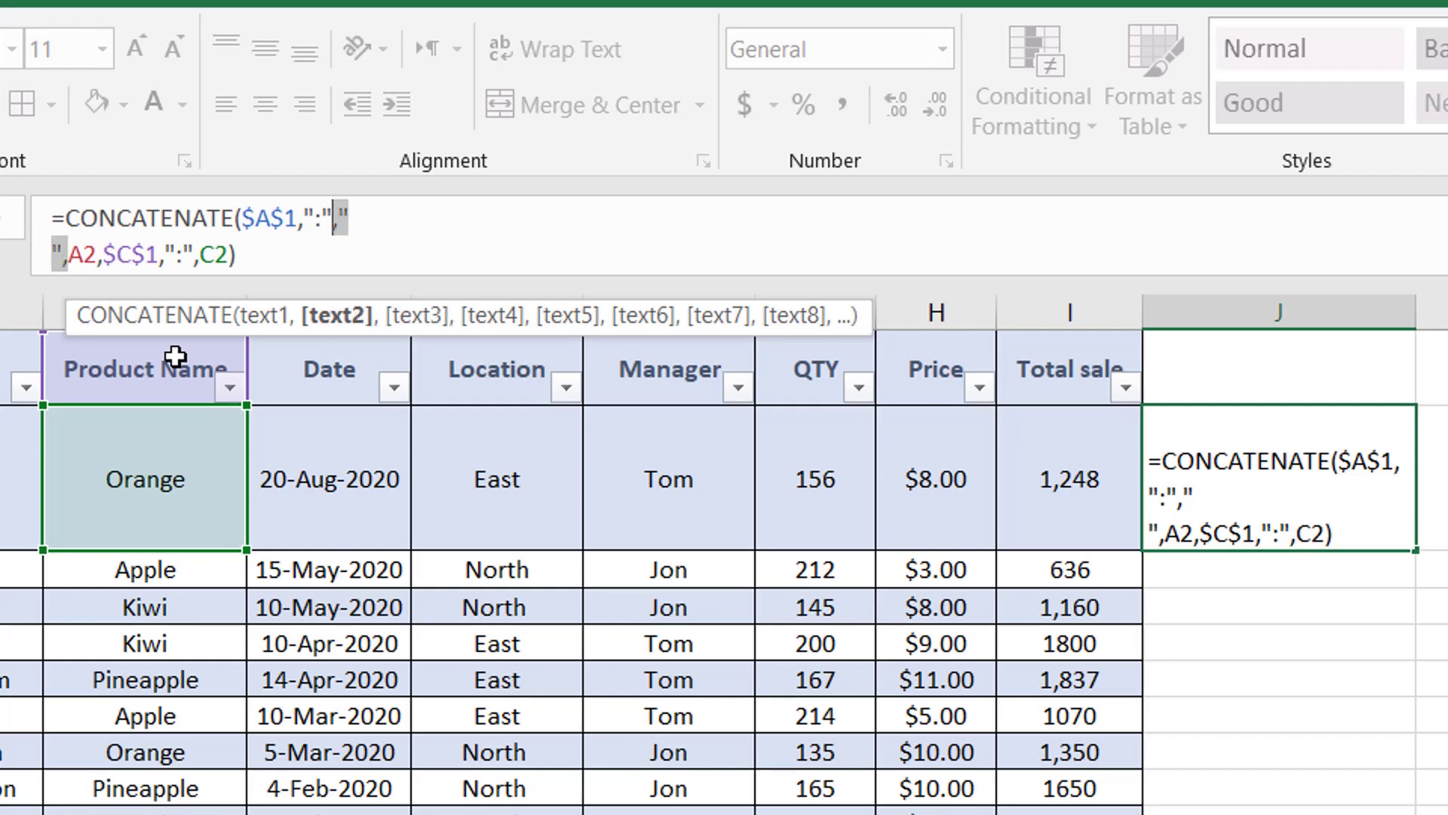
{"action": "key", "text": "BackSpace"}
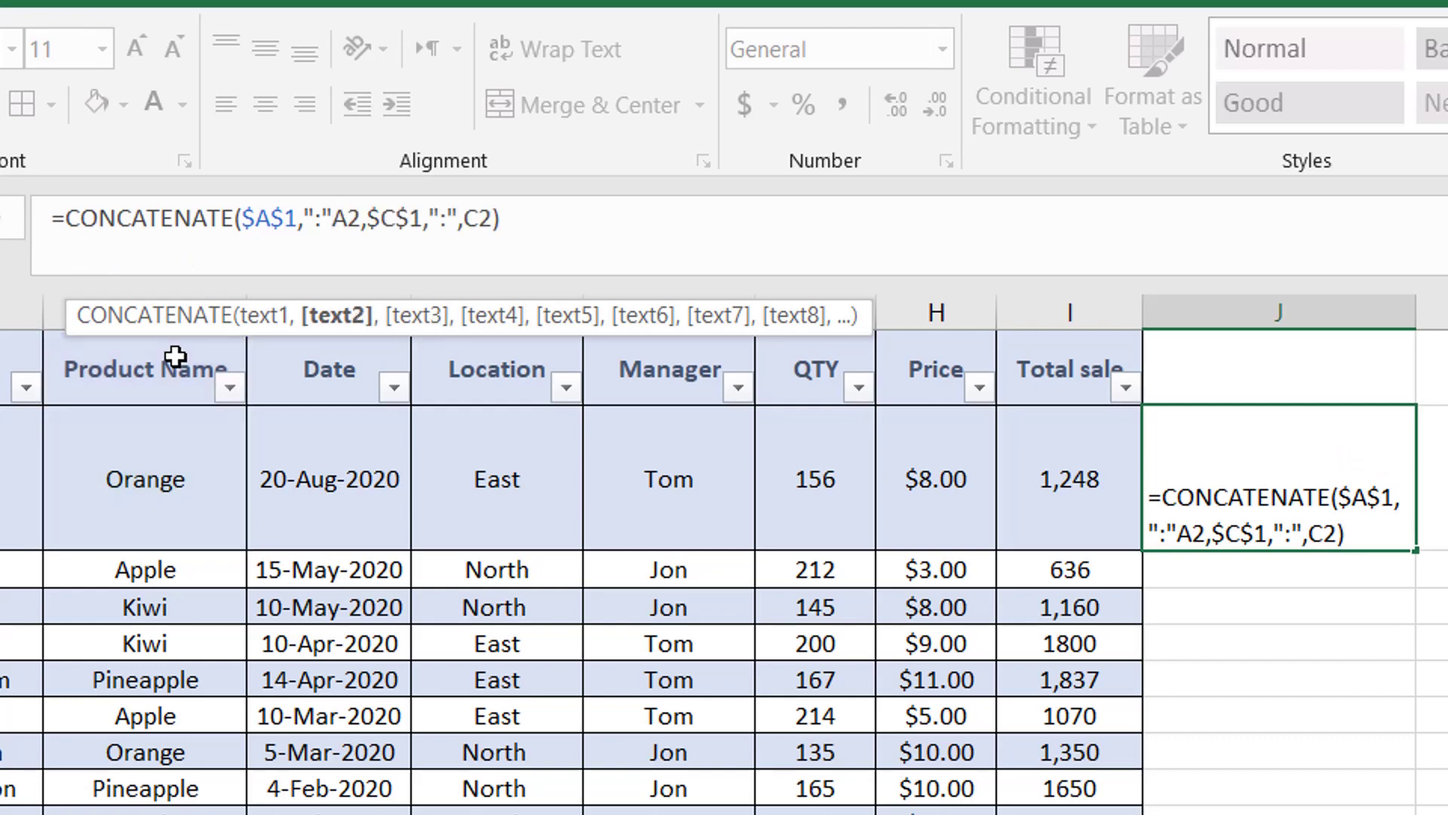
{"action": "type", "text": ","}
- Paste the copied line-break argument between A2 and $C$1 in J2's formula, remove the extra comma, and commit it
{"action": "key", "text": "Right"}
{"action": "key", "text": "Right"}
{"action": "key", "text": "Right"}
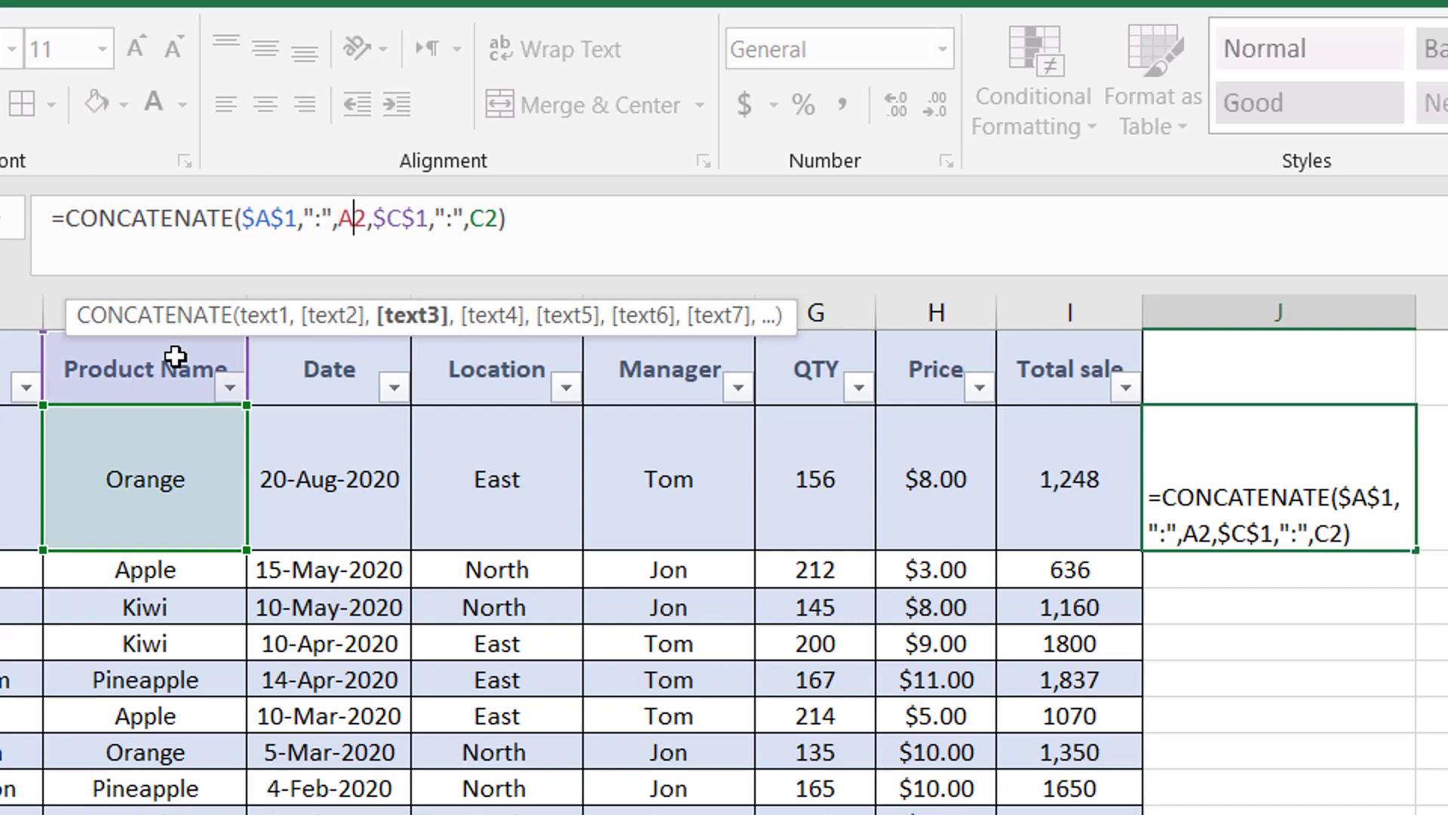
{"action": "key", "text": "Left"}
{"action": "key", "text": "ctrl+v"}
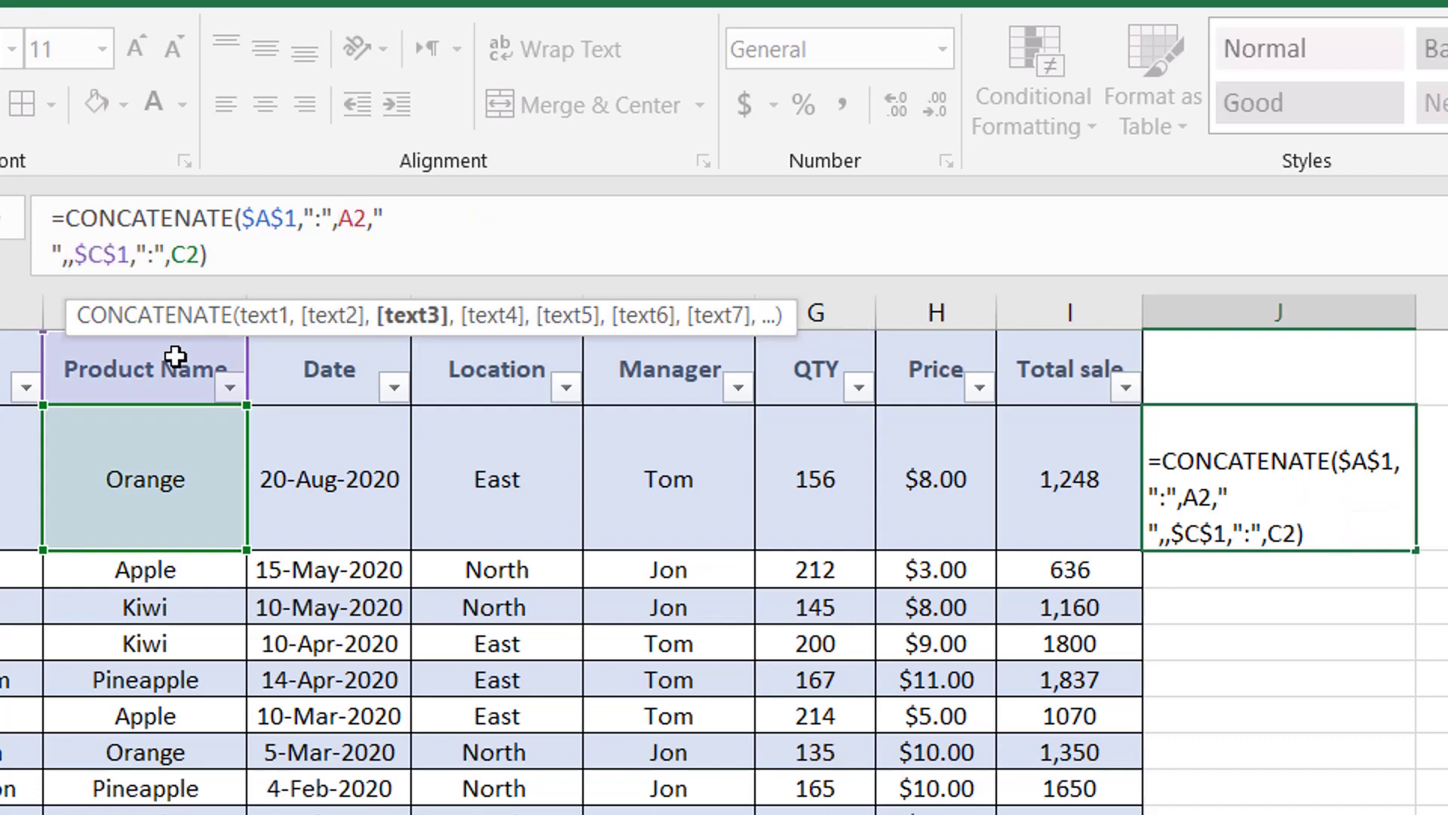
{"action": "key", "text": "BackSpace"}
{"action": "key", "text": "Return"}
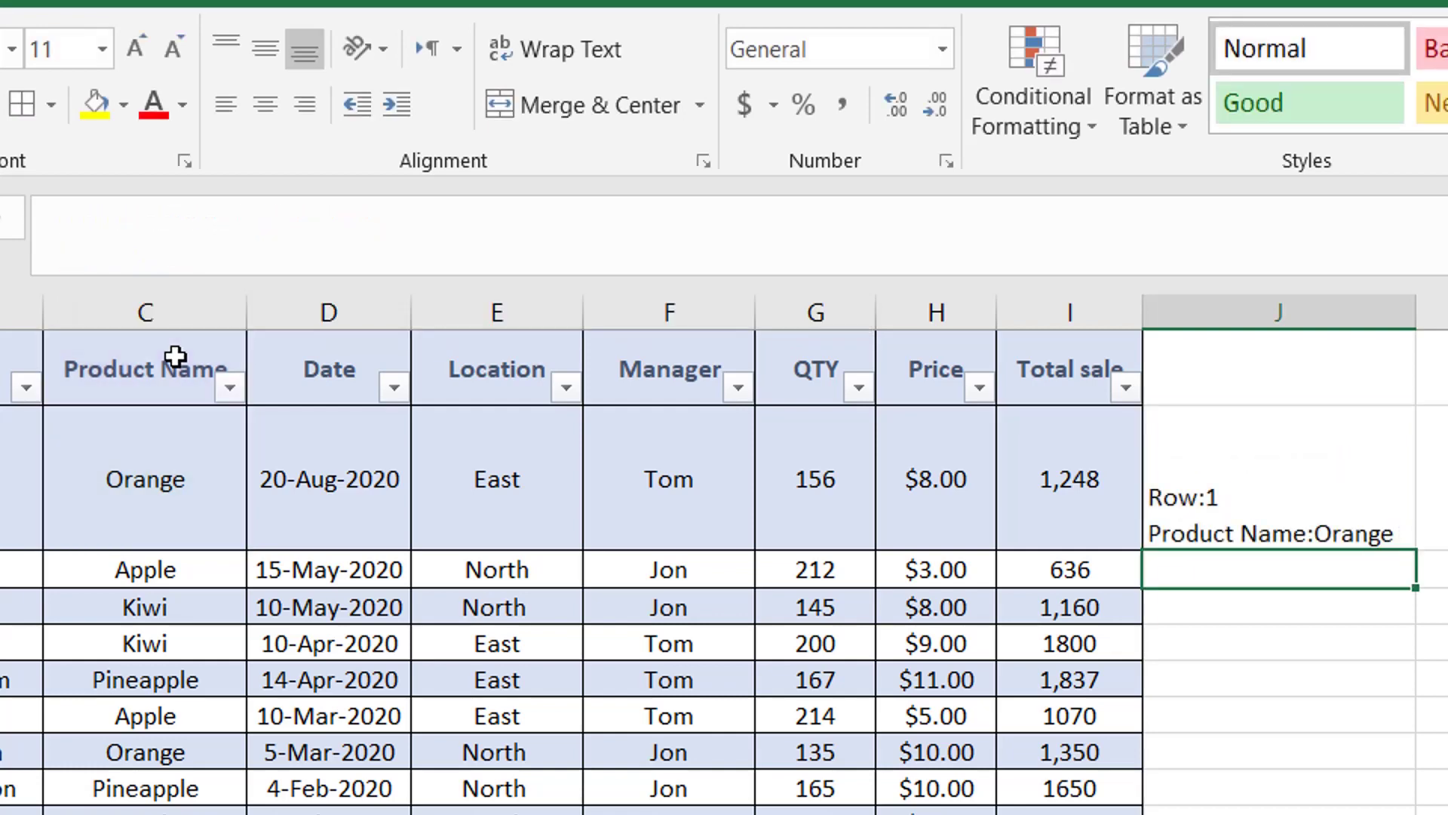
{"action": "left_click", "coordinate": [1283, 511]}
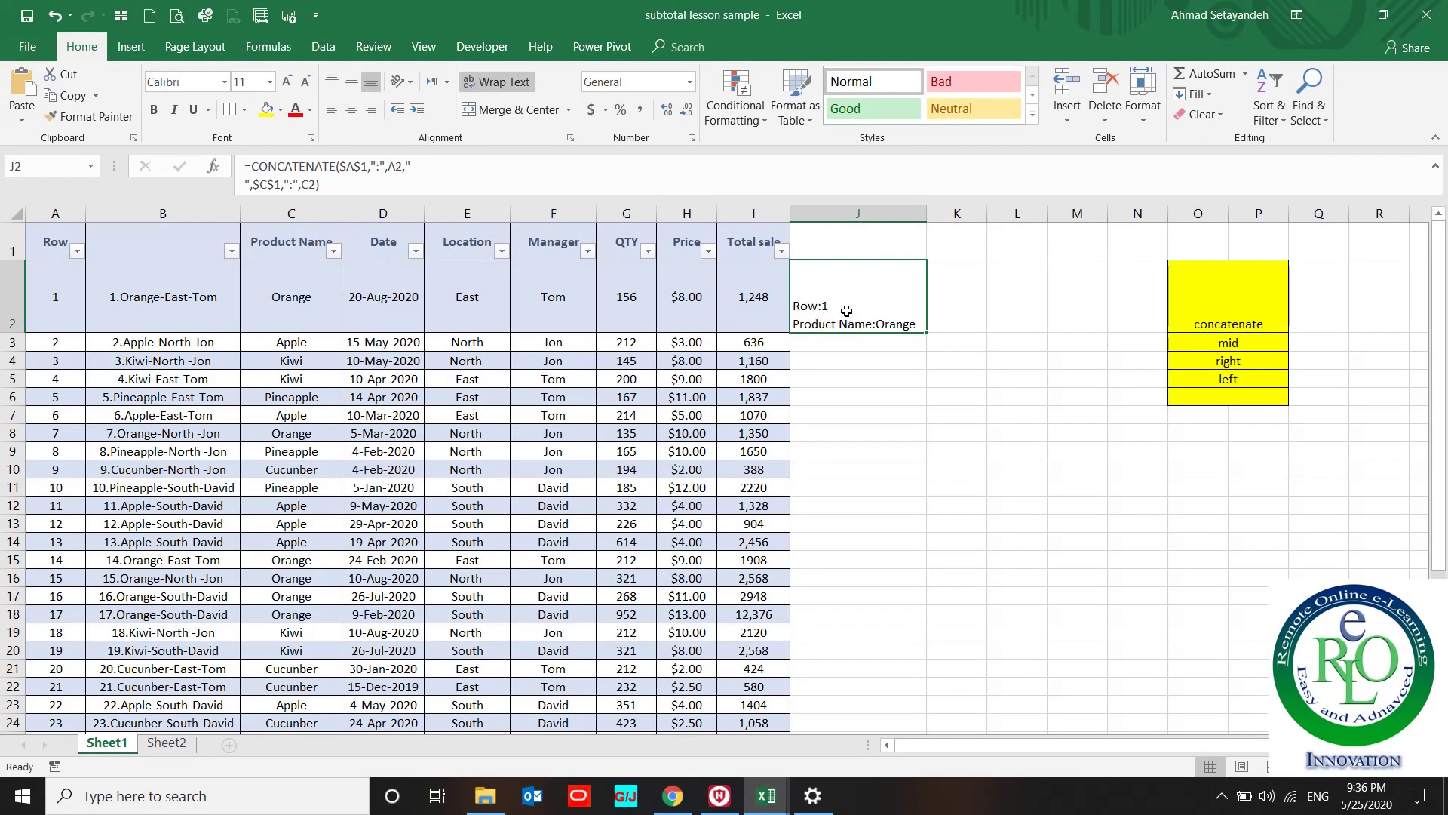
- Copy the yellow "concatenate" label from O2 to J1 as a heading and unmerge J1:K1
{"action": "left_click", "coordinate": [1221, 310]}
{"action": "key", "text": "ctrl+c"}
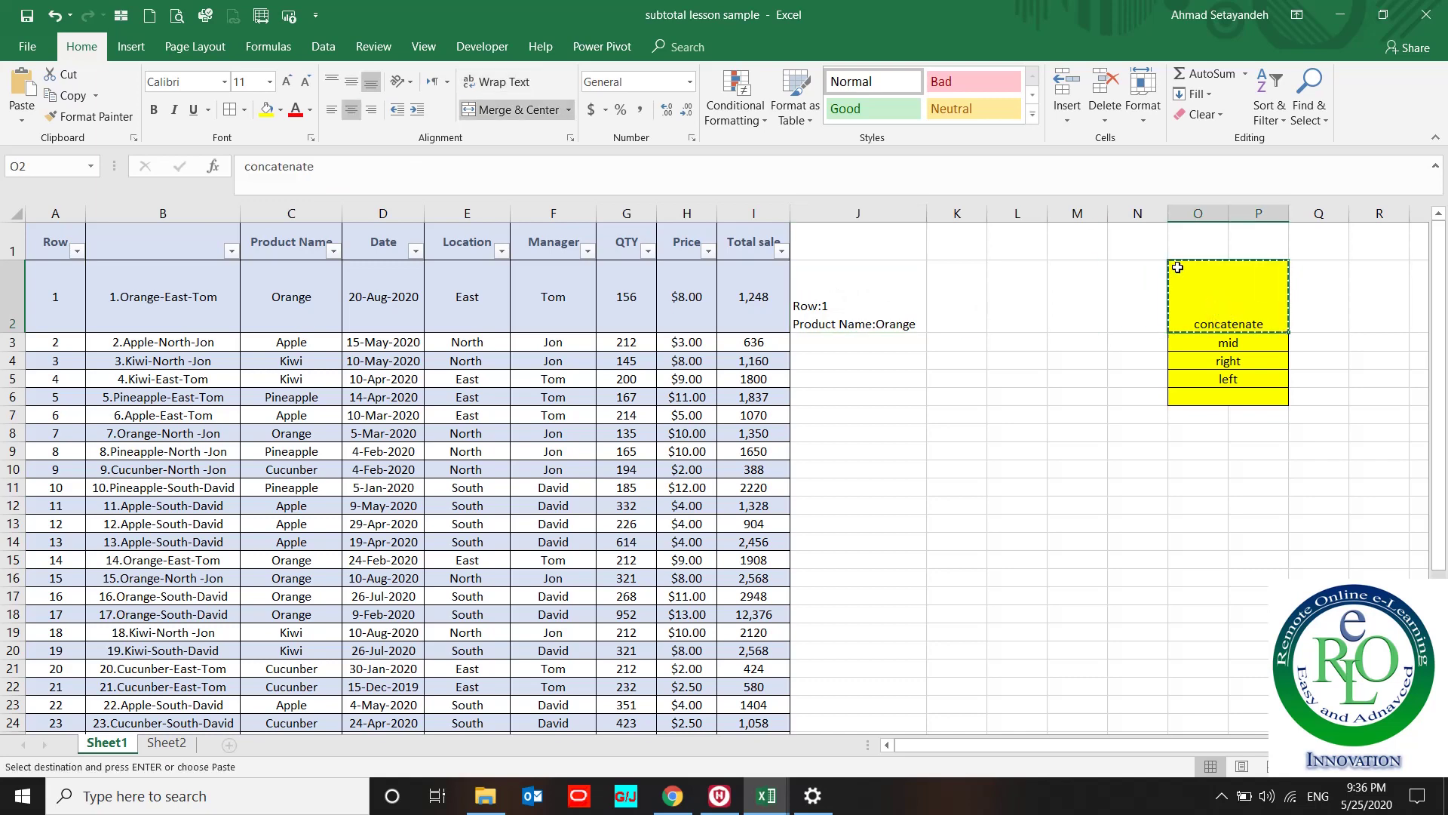
{"action": "left_click", "coordinate": [870, 240]}
{"action": "key", "text": "ctrl+v"}
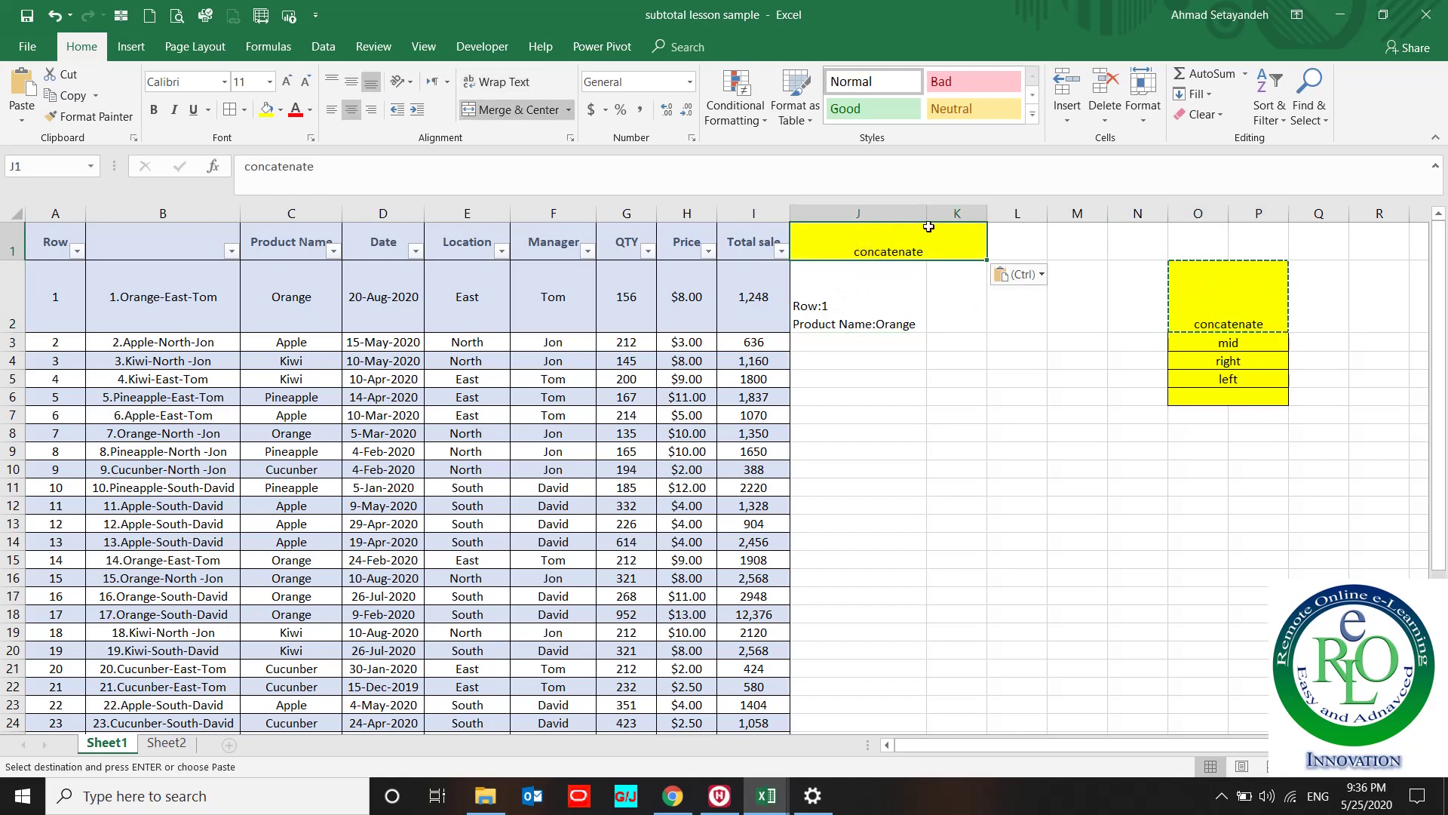
{"action": "left_click", "coordinate": [496, 109]}
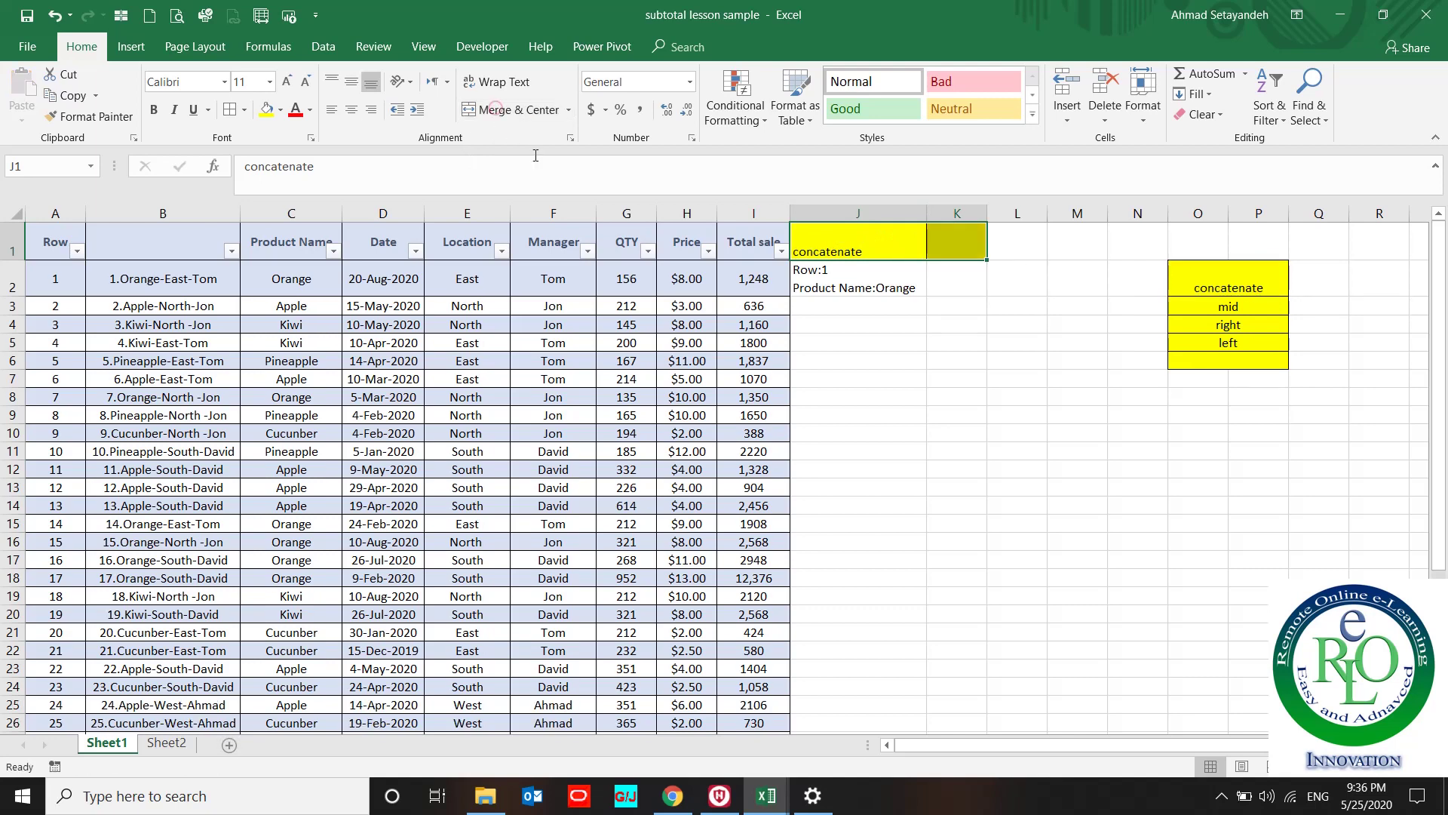
{"action": "left_click", "coordinate": [818, 249]}
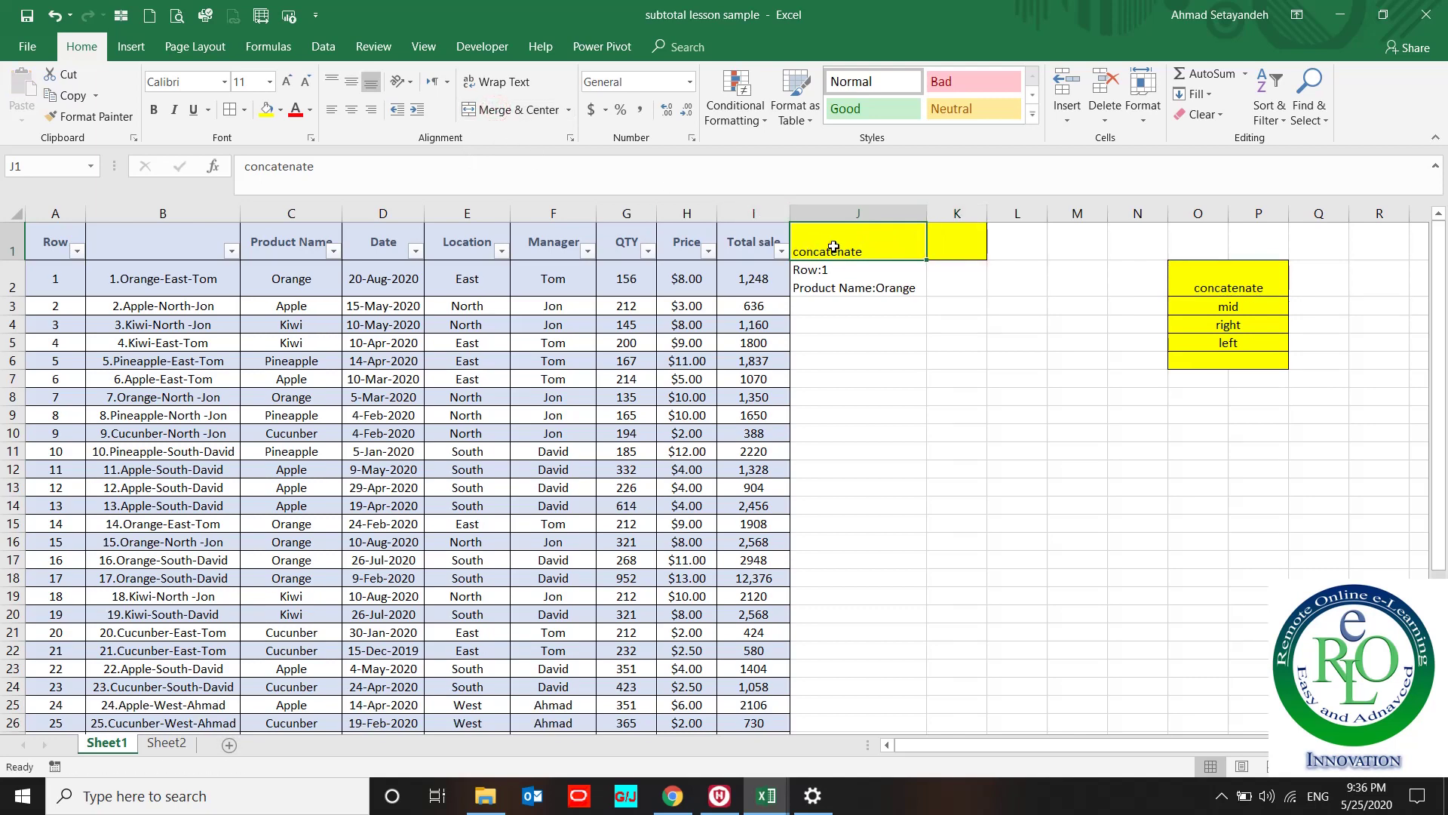
- Enter =MID(B2,5,5) in K2 to extract five characters starting from the fifth character of B2
{"action": "left_click", "coordinate": [1209, 302]}
{"action": "left_click", "coordinate": [959, 277]}
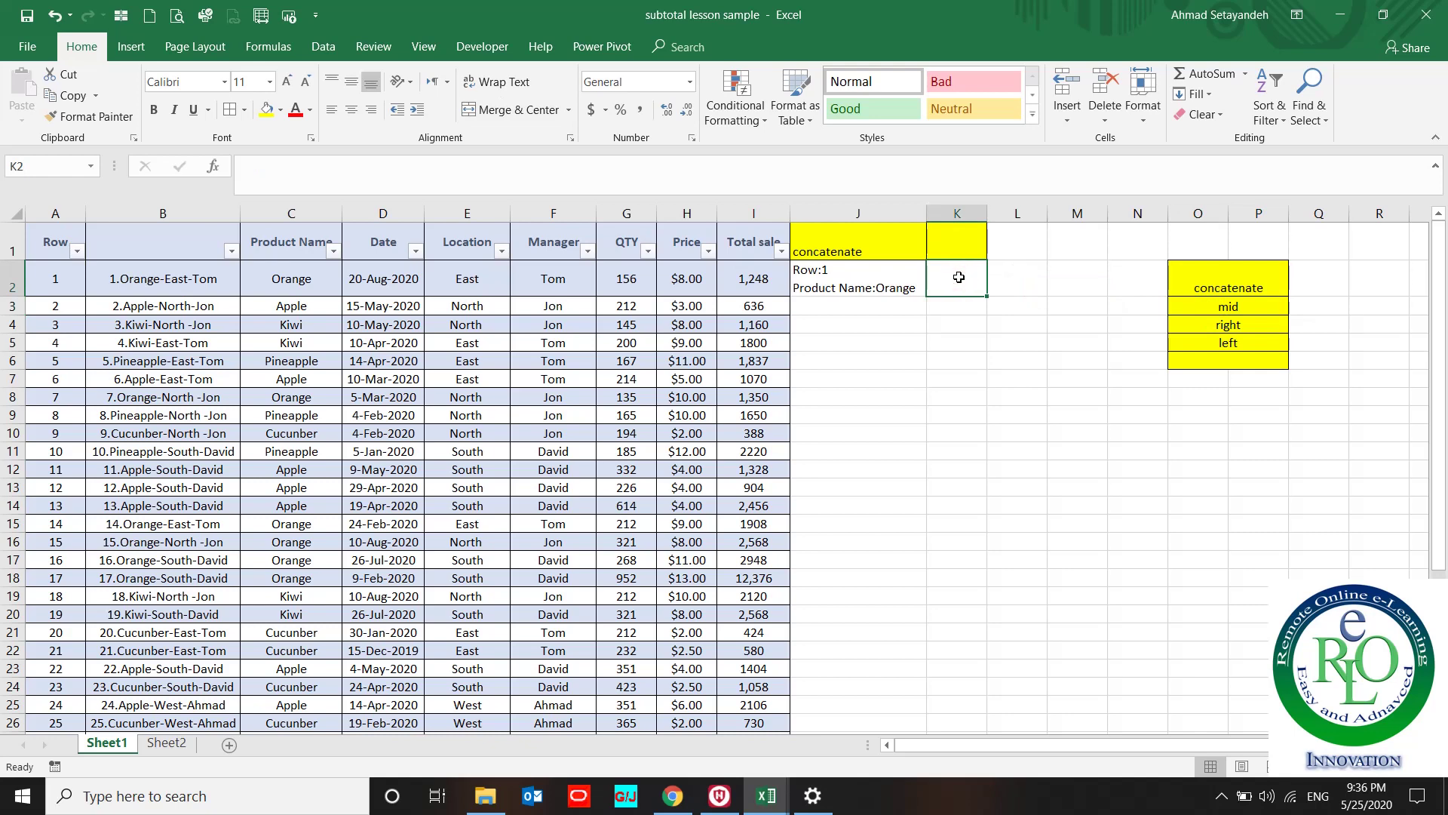
{"action": "type", "text": "=mid"}
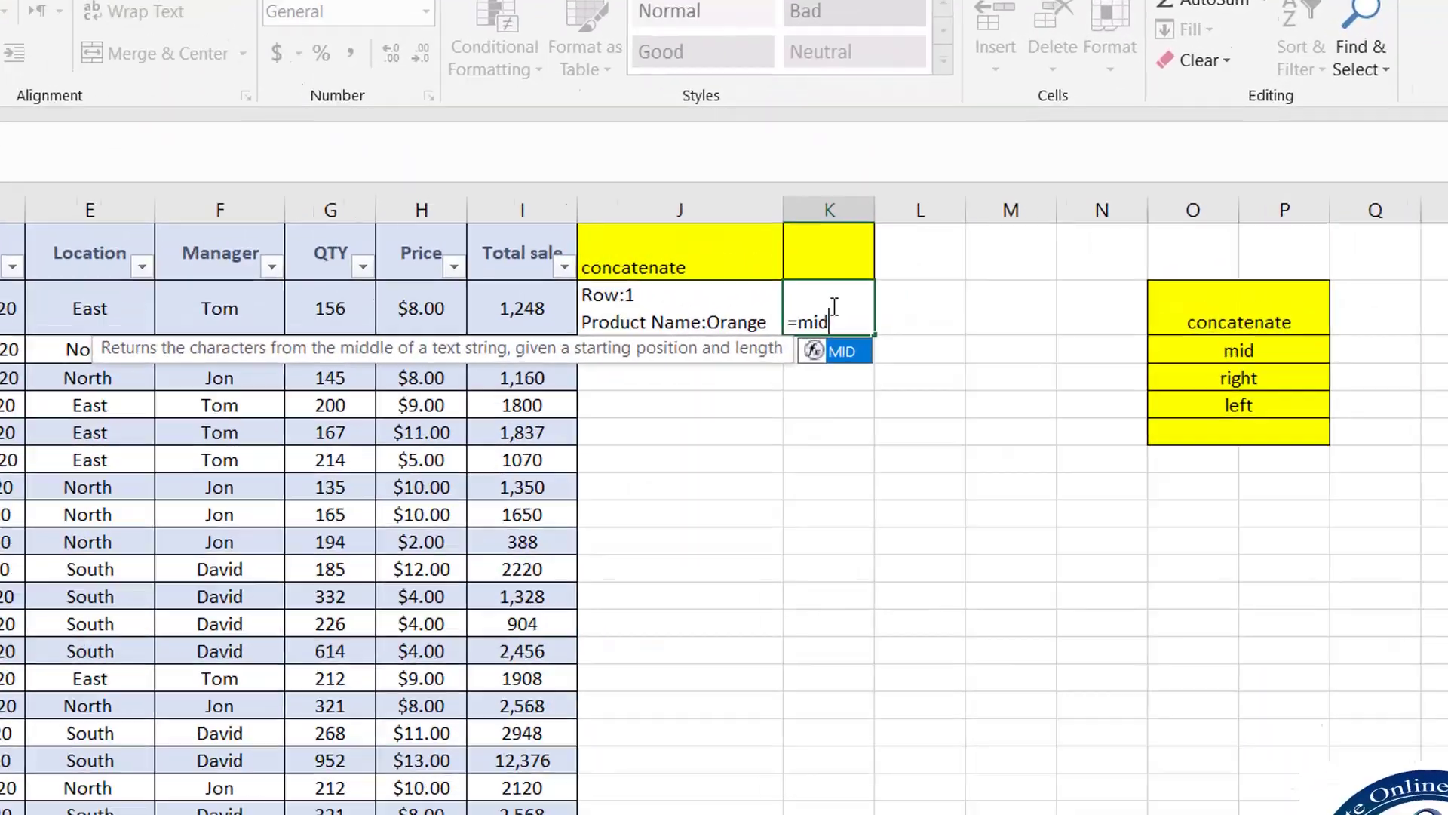
{"action": "type", "text": "("}
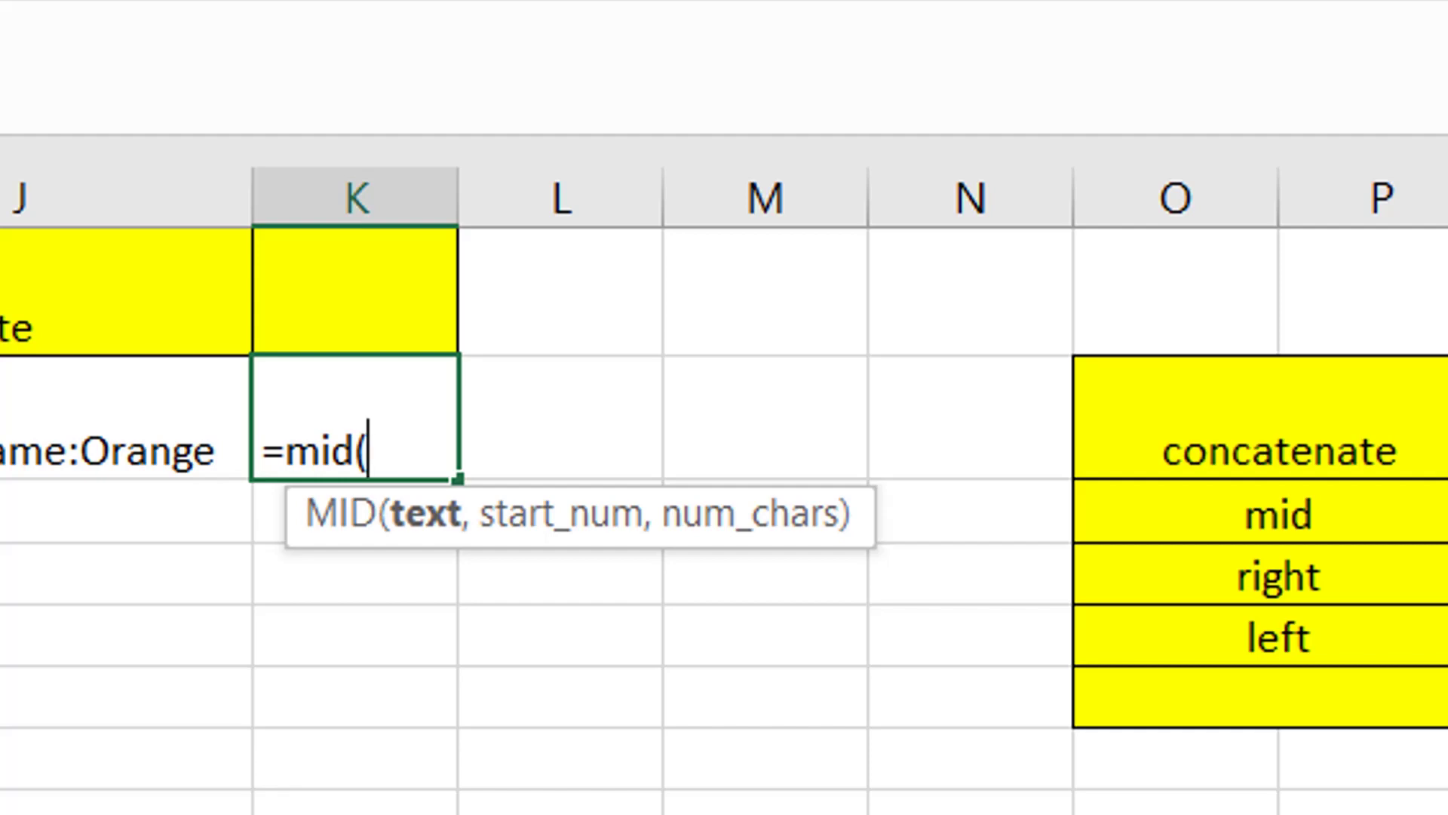
{"action": "type", "text": "B2"}
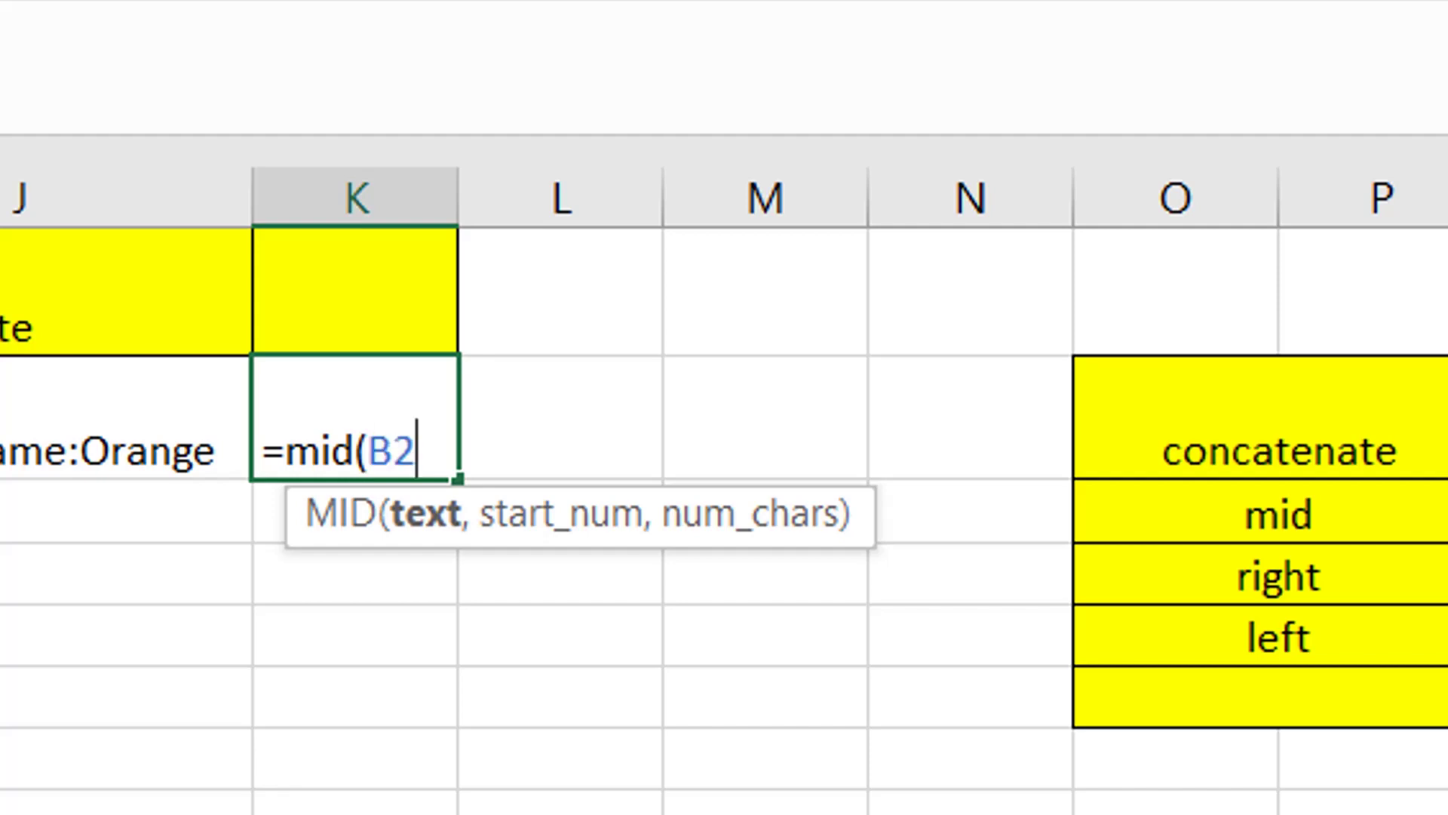
{"action": "type", "text": ","}
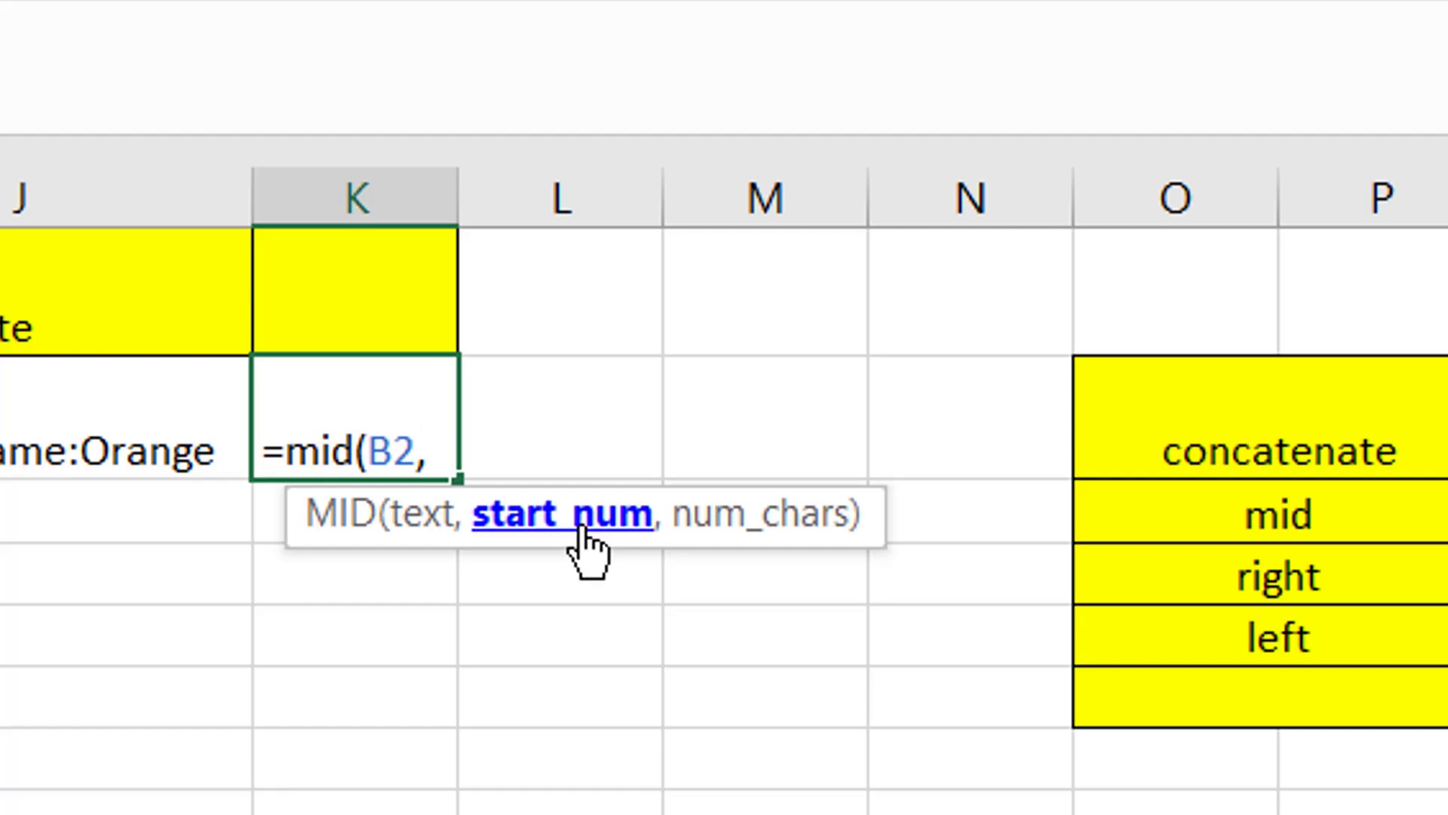
{"action": "type", "text": "5"}
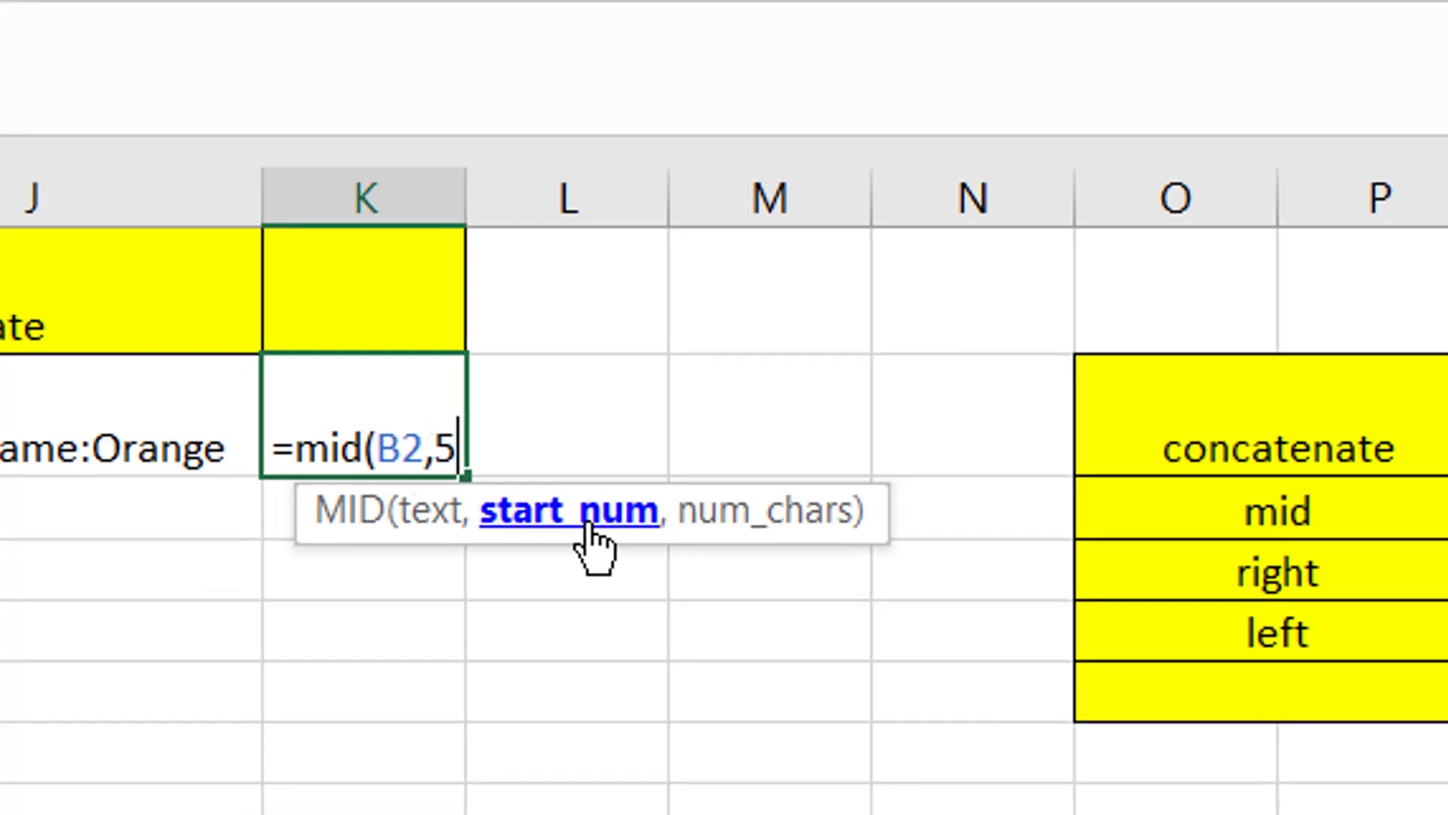
{"action": "type", "text": ","}
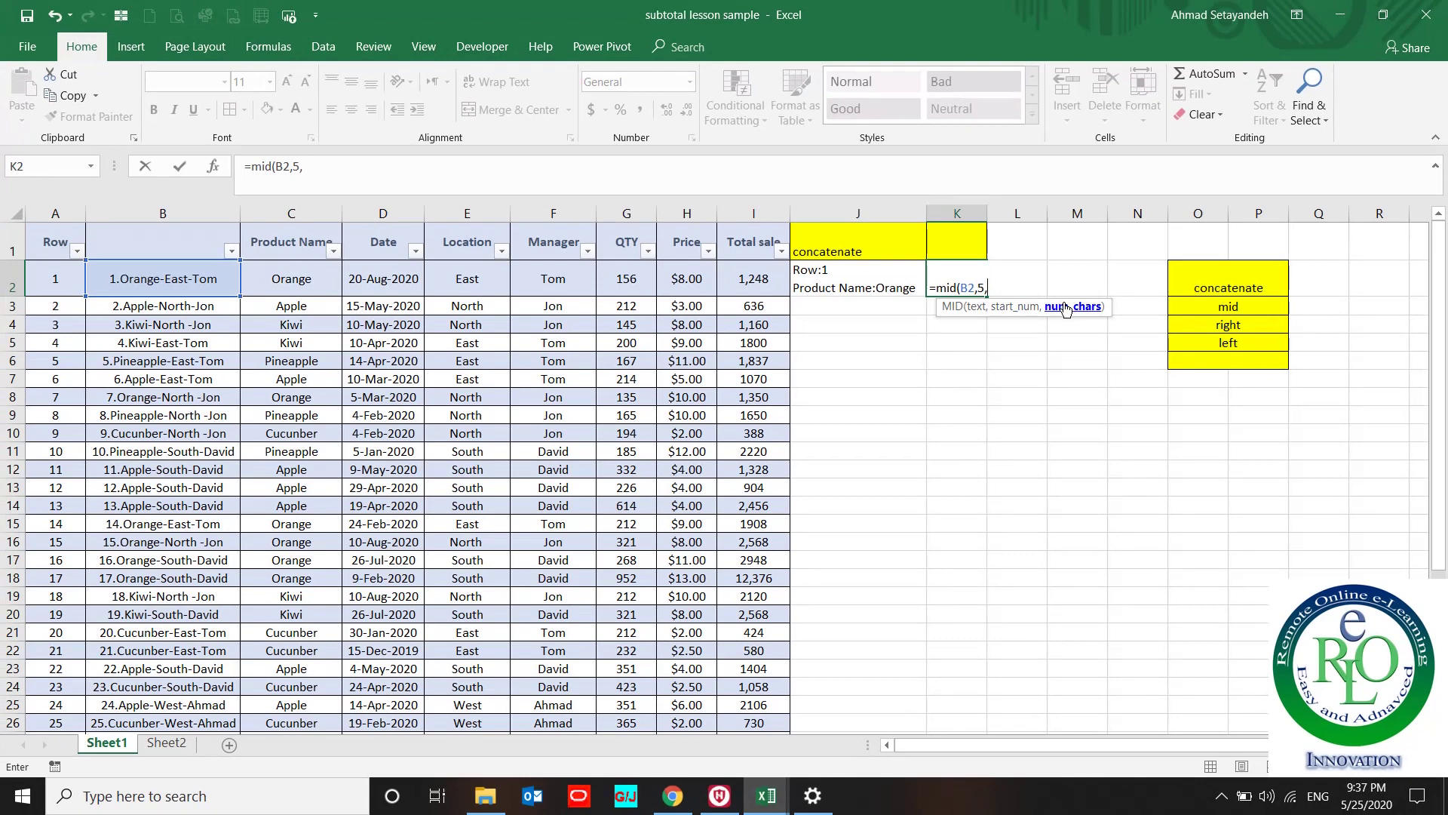
{"action": "type", "text": "5"}
{"action": "key", "text": "Return"}
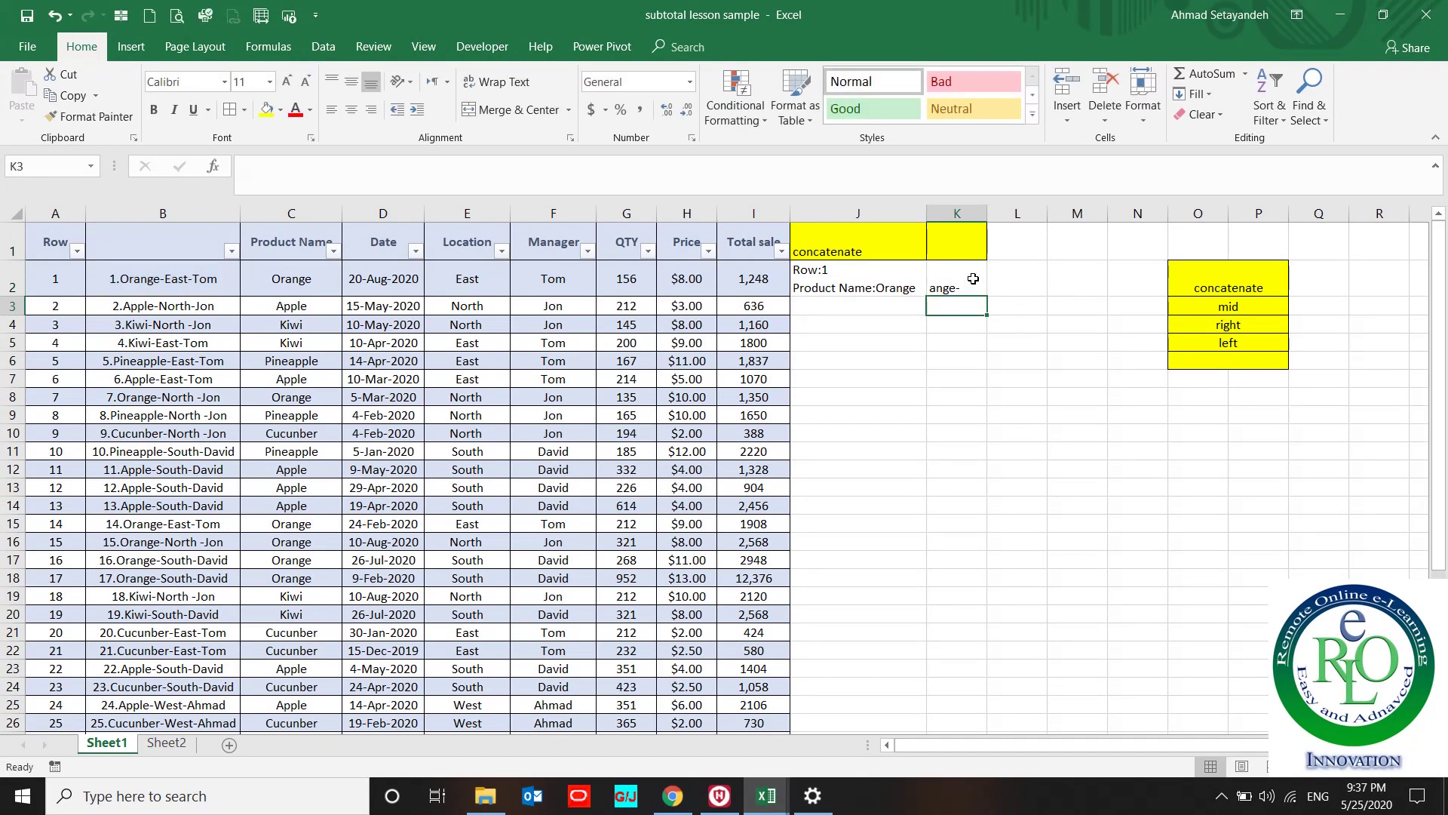
- Fill K2's MID formula down to row 32 and review the filled column
{"action": "left_click", "coordinate": [973, 278]}
{"action": "double_click", "coordinate": [985, 297]}
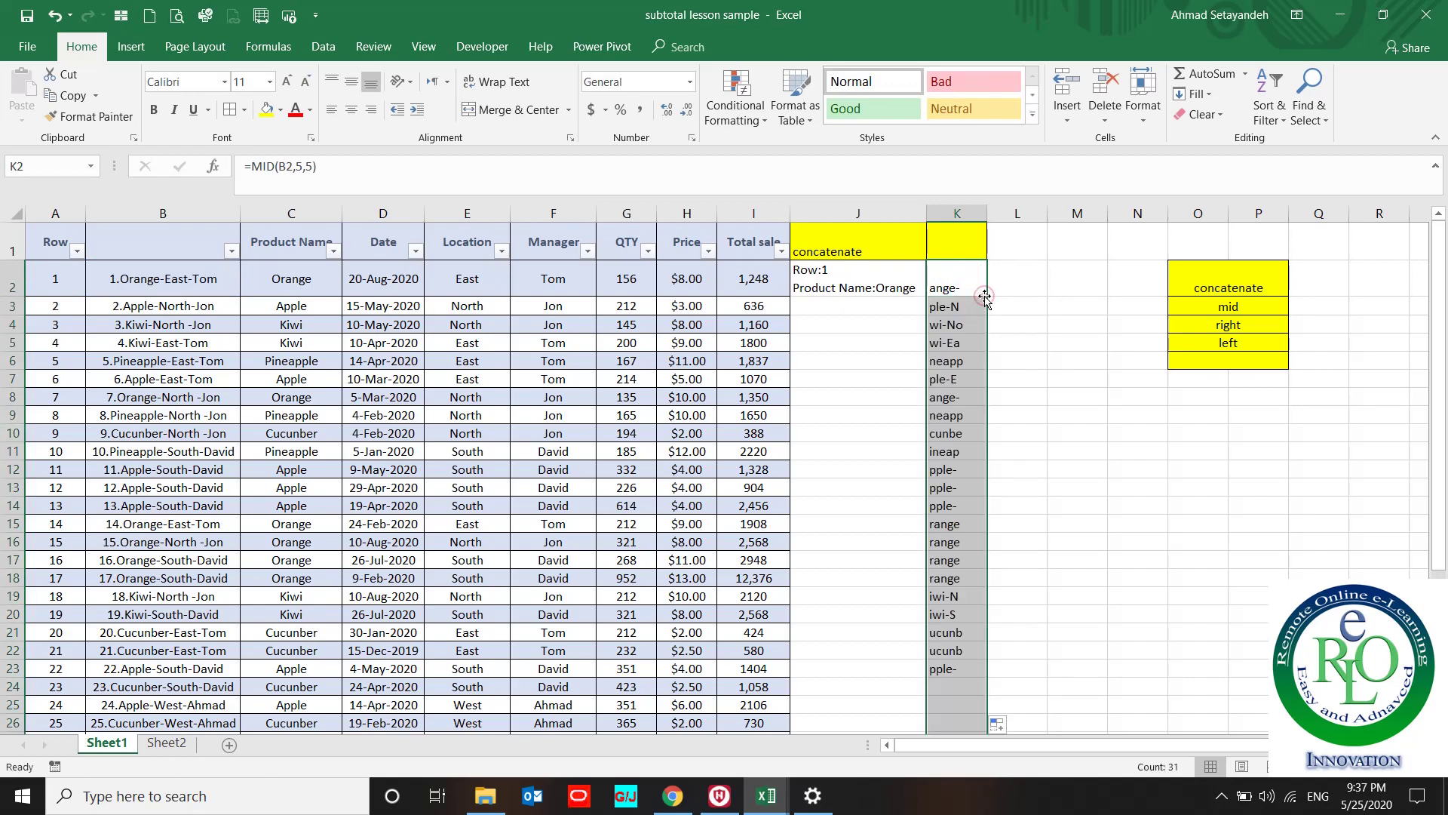
{"action": "scroll", "coordinate": [1018, 566], "scroll_direction": "down", "scroll_amount": 6}
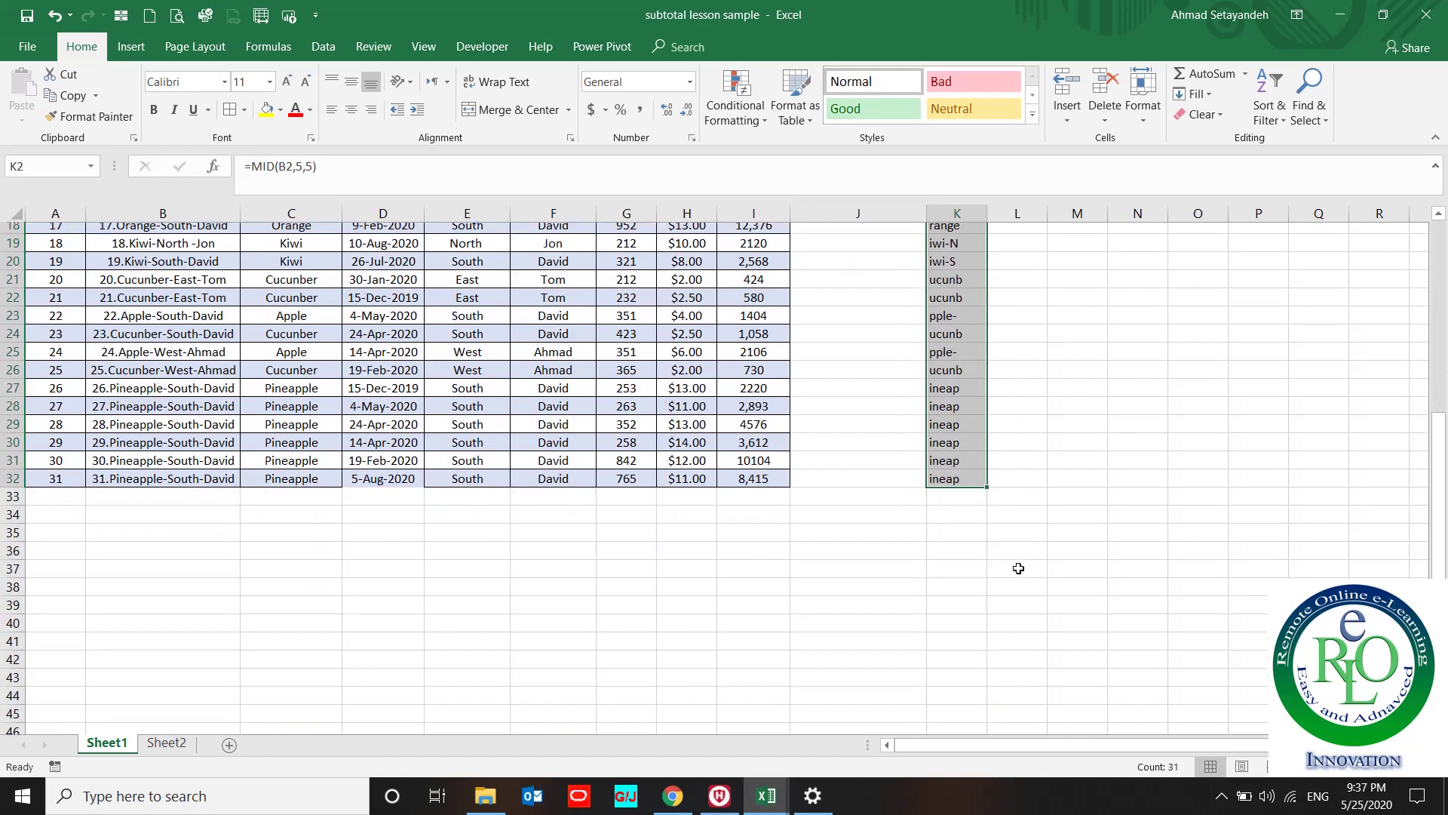
{"action": "scroll", "coordinate": [1018, 568], "scroll_direction": "up", "scroll_amount": 6}
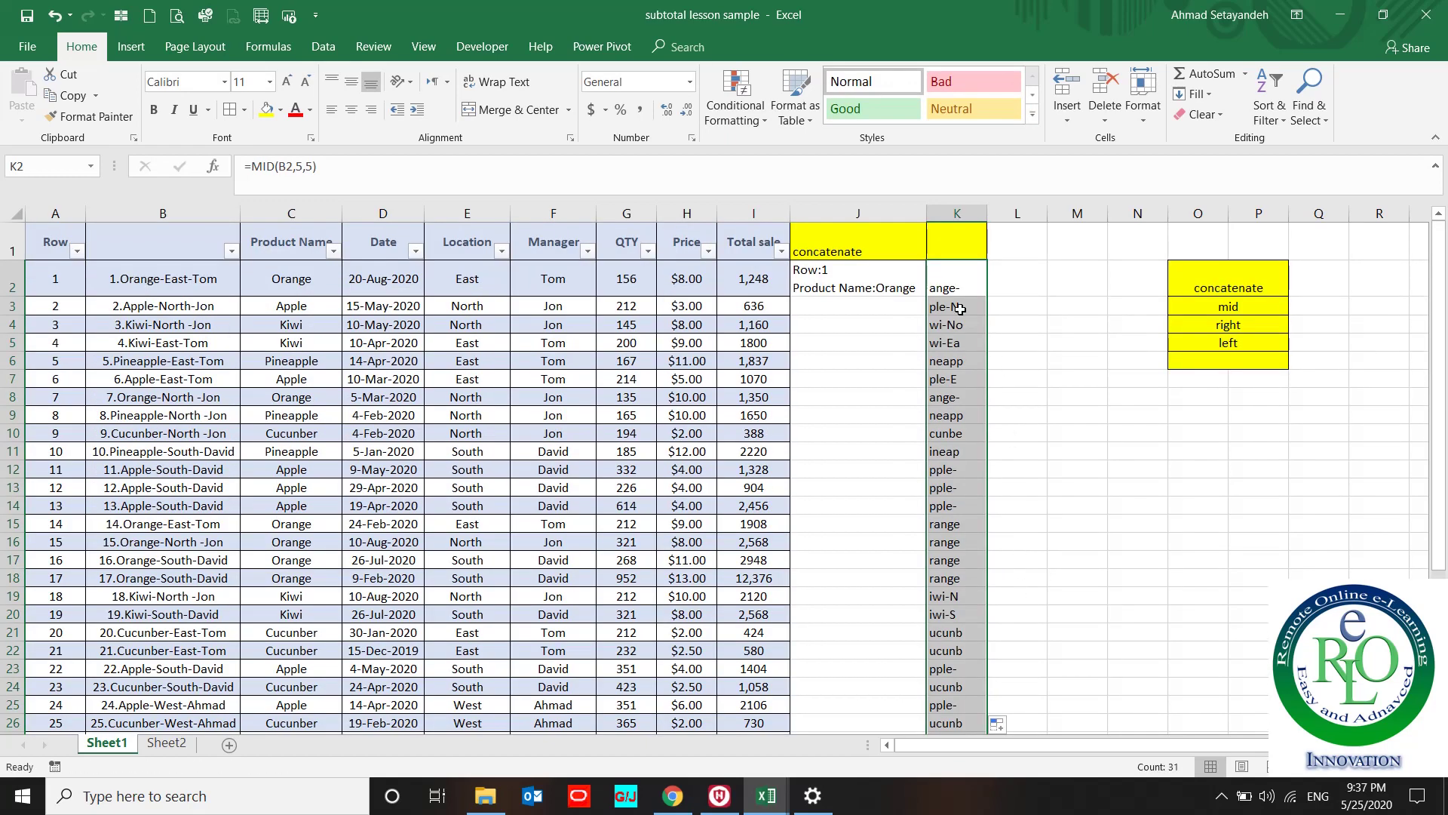
- On Sheet2, copy the activity ID P-E-A-MA-PUM-0025 out of A2's text and paste it into A12
{"action": "left_click", "coordinate": [947, 271]}
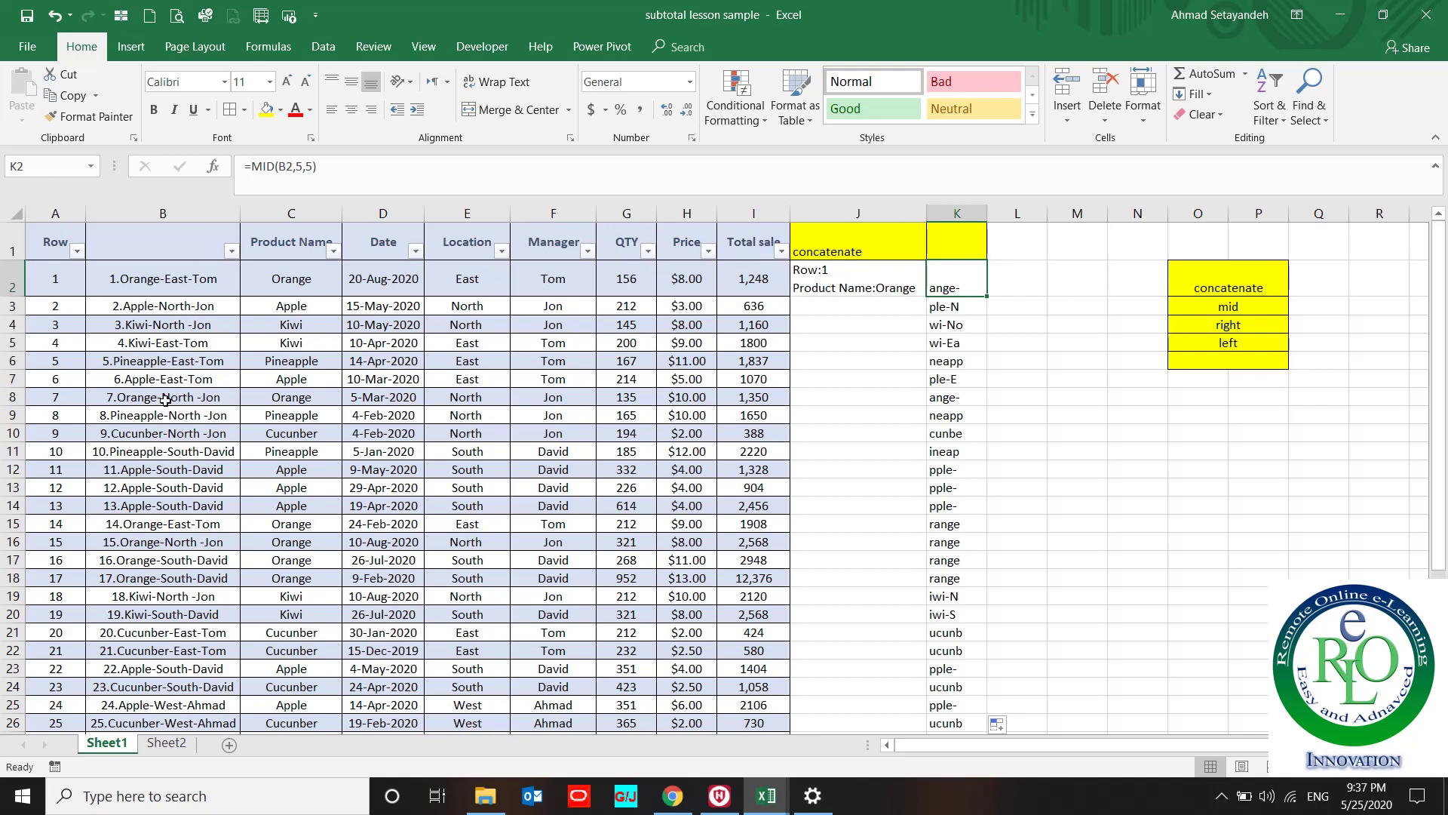
{"action": "left_click", "coordinate": [165, 745]}
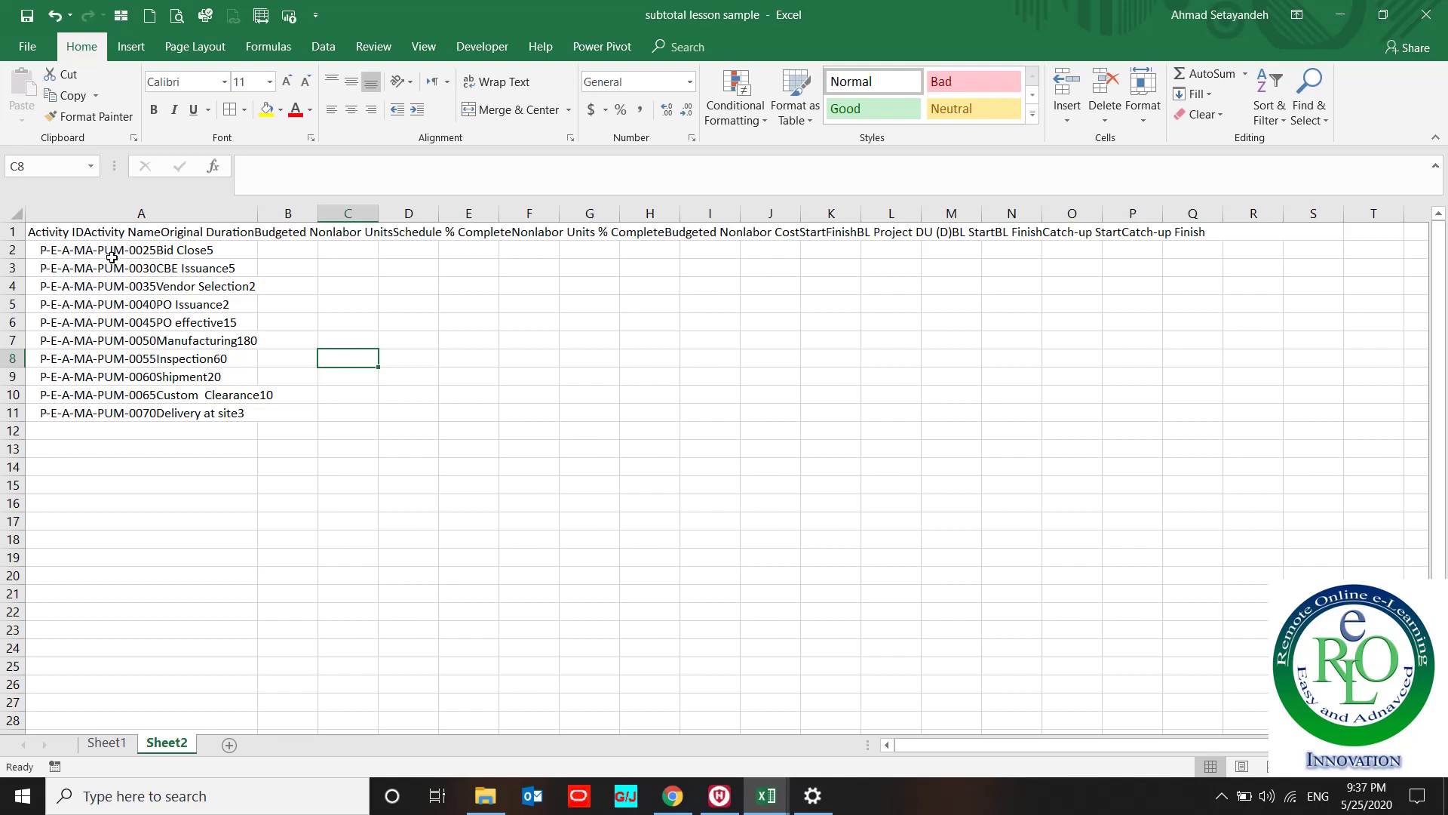
{"action": "left_click_drag", "start_coordinate": [109, 249], "coordinate": [81, 421]}
{"action": "double_click", "coordinate": [38, 246]}
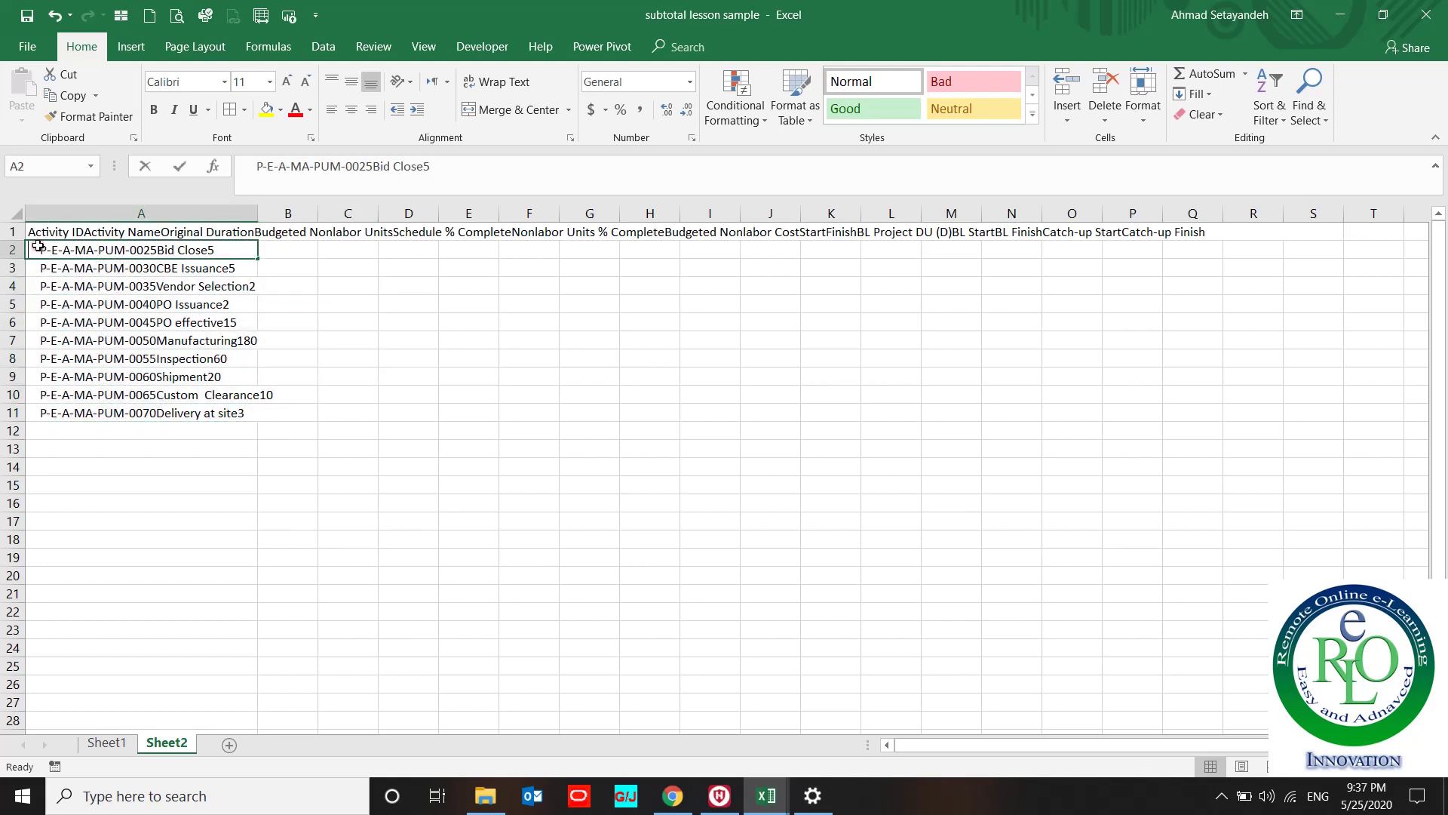
{"action": "left_click_drag", "start_coordinate": [38, 249], "coordinate": [155, 247]}
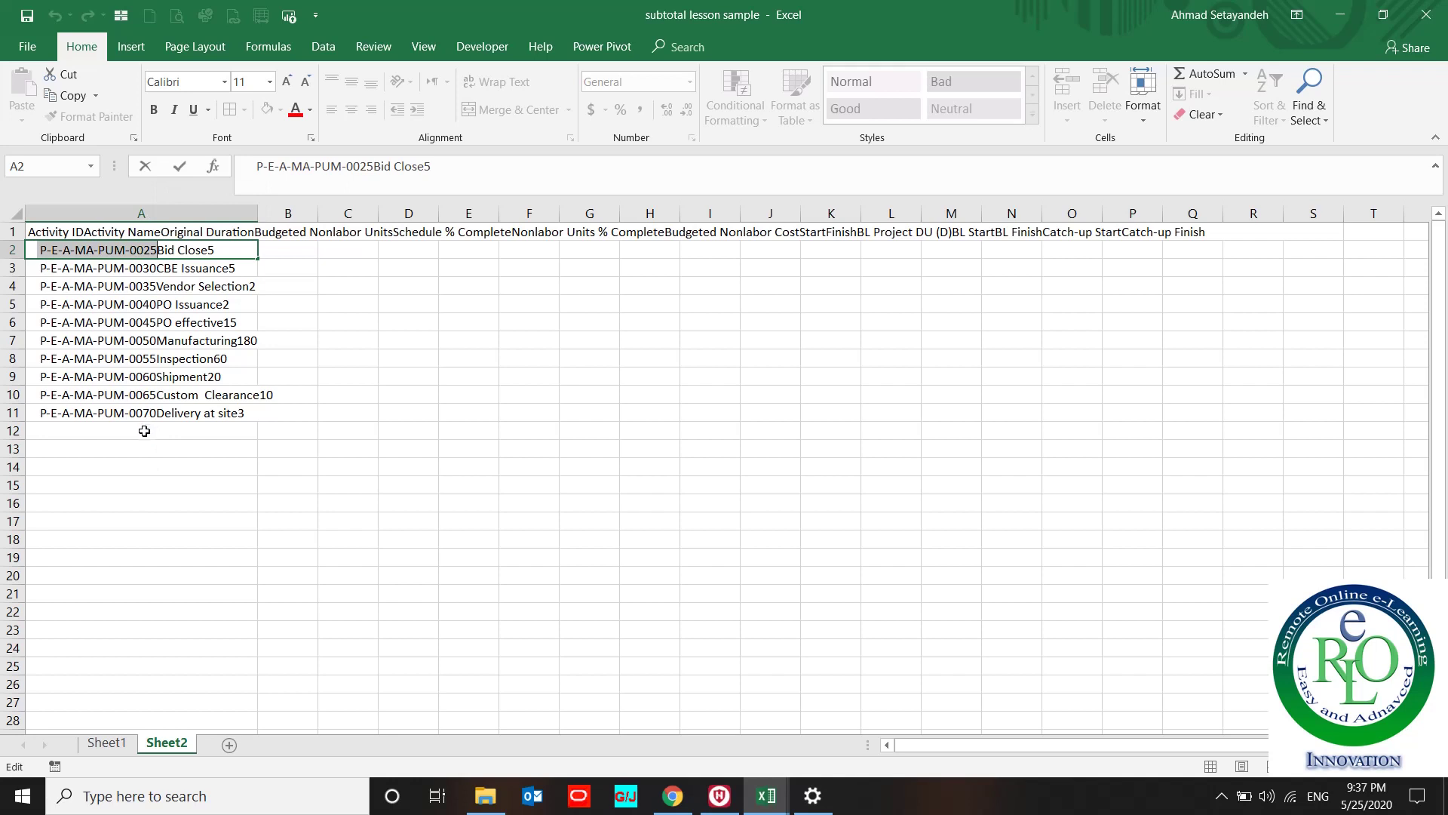
{"action": "key", "text": "ctrl+c"}
{"action": "key", "text": "Escape"}
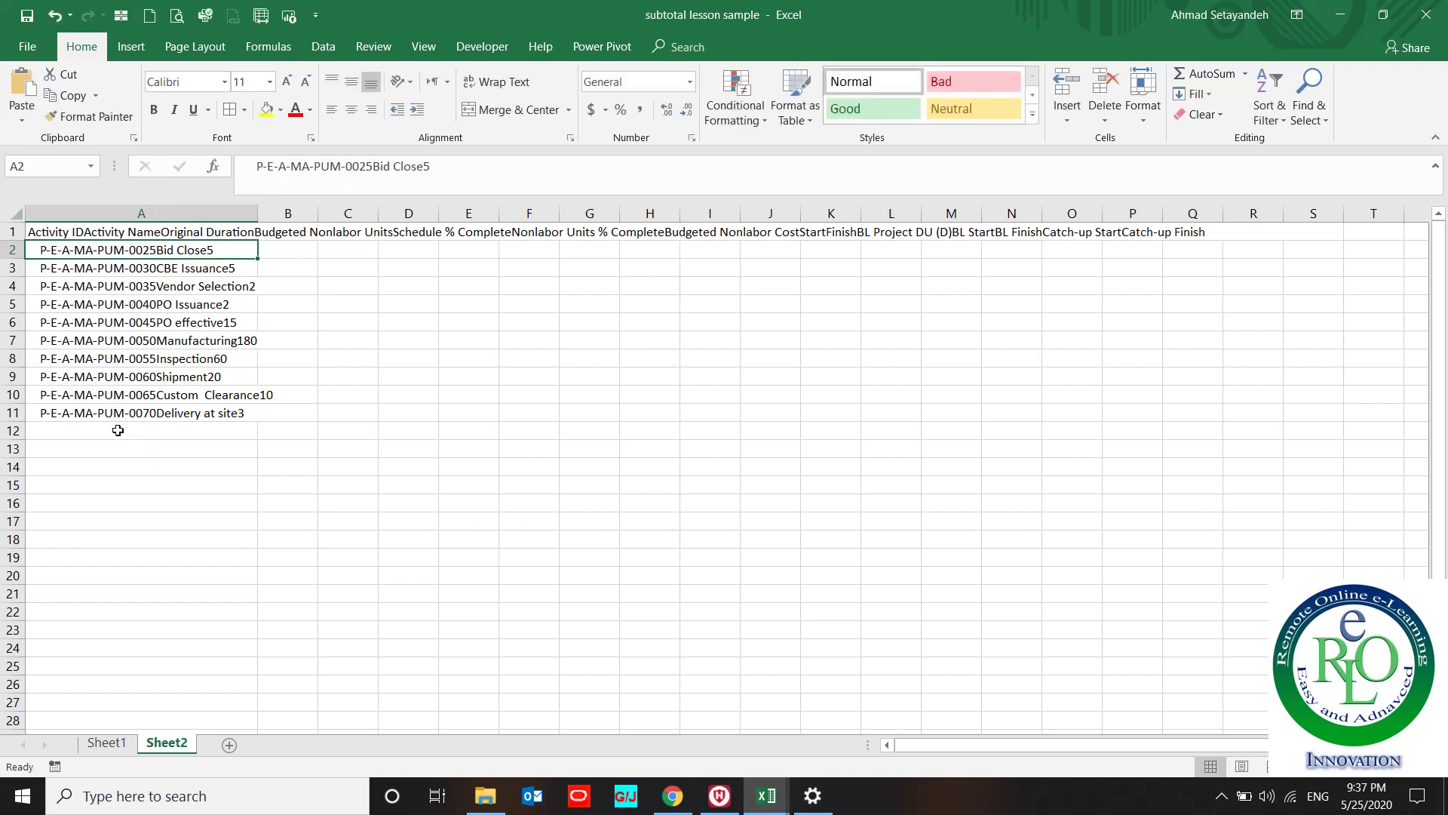
{"action": "left_click", "coordinate": [118, 430]}
{"action": "key", "text": "ctrl+v"}
{"action": "left_click", "coordinate": [129, 465]}
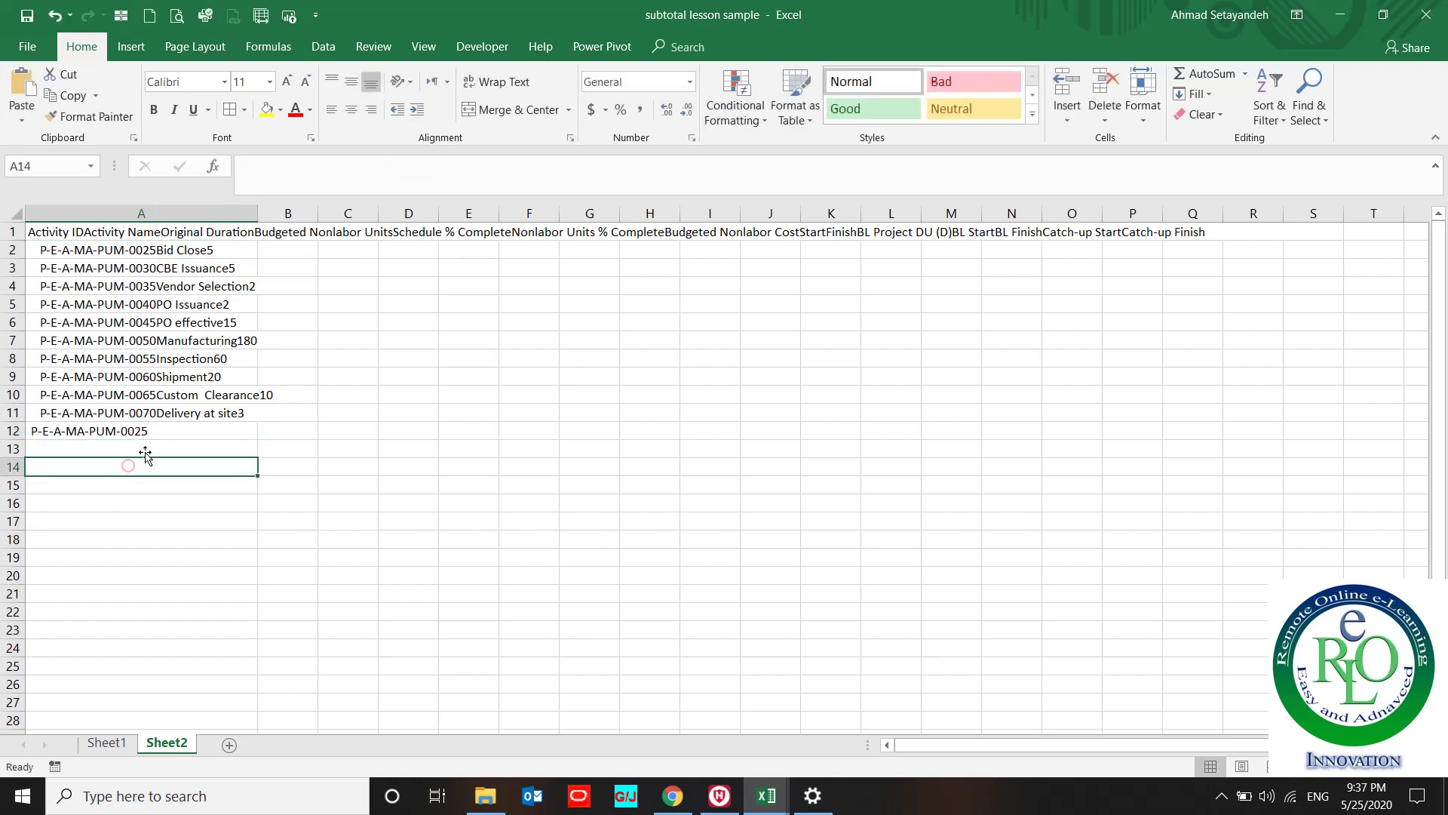
- Remove every space from the text in column A by replacing all spaces with nothing
{"action": "left_click", "coordinate": [96, 214]}
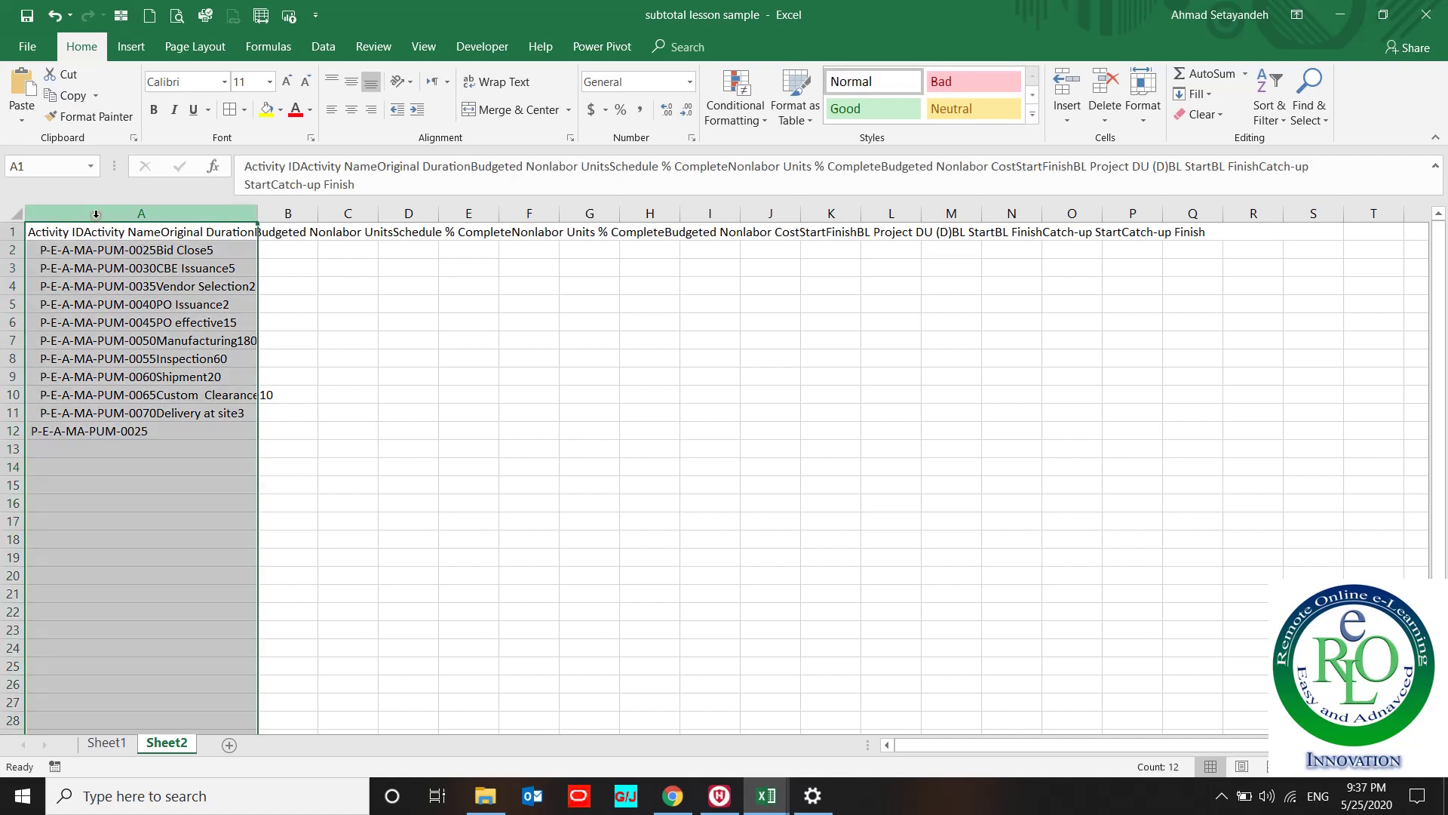
{"action": "key", "text": "ctrl+f"}
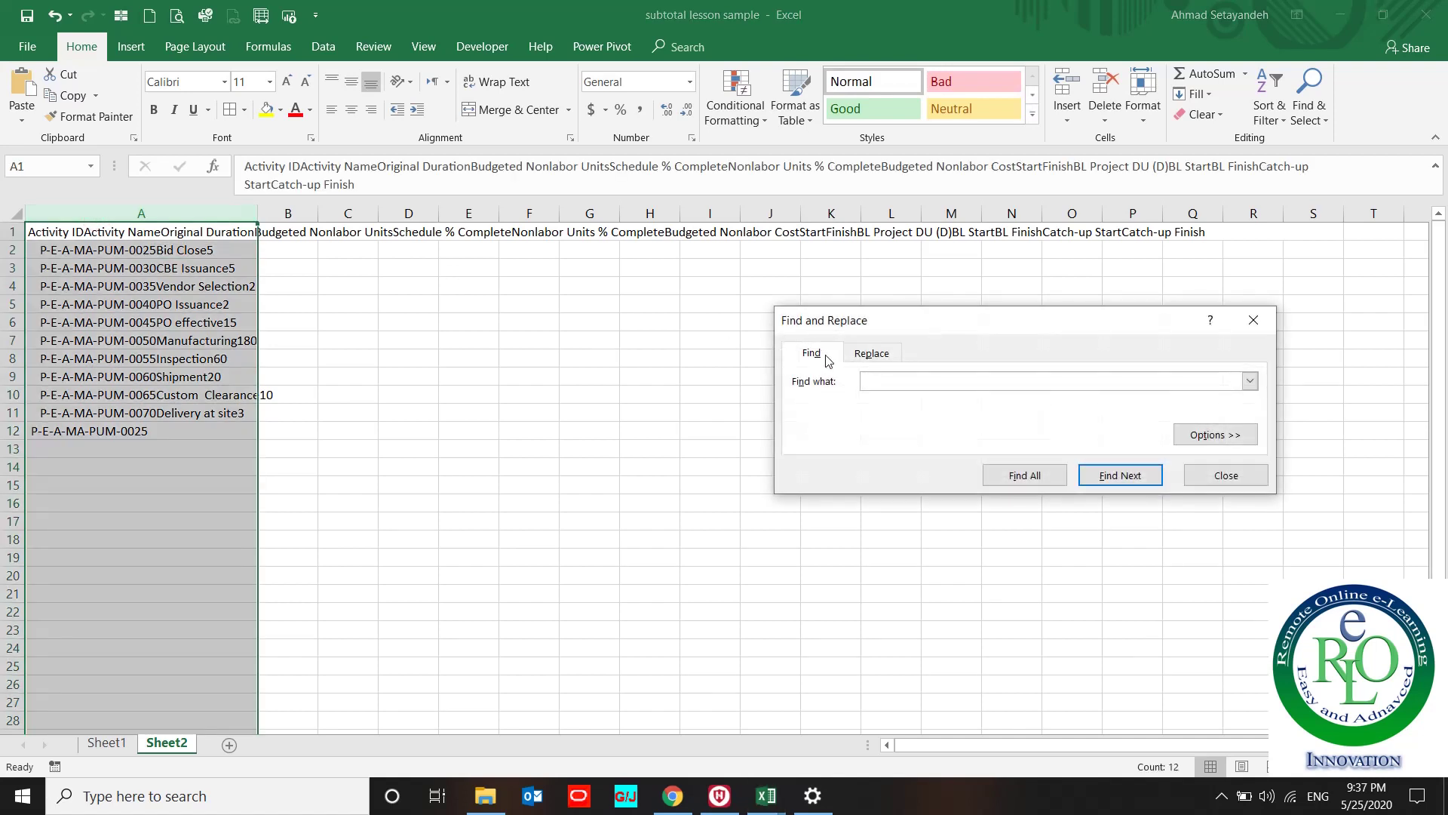
{"action": "left_click", "coordinate": [867, 354]}
{"action": "left_click", "coordinate": [823, 475]}
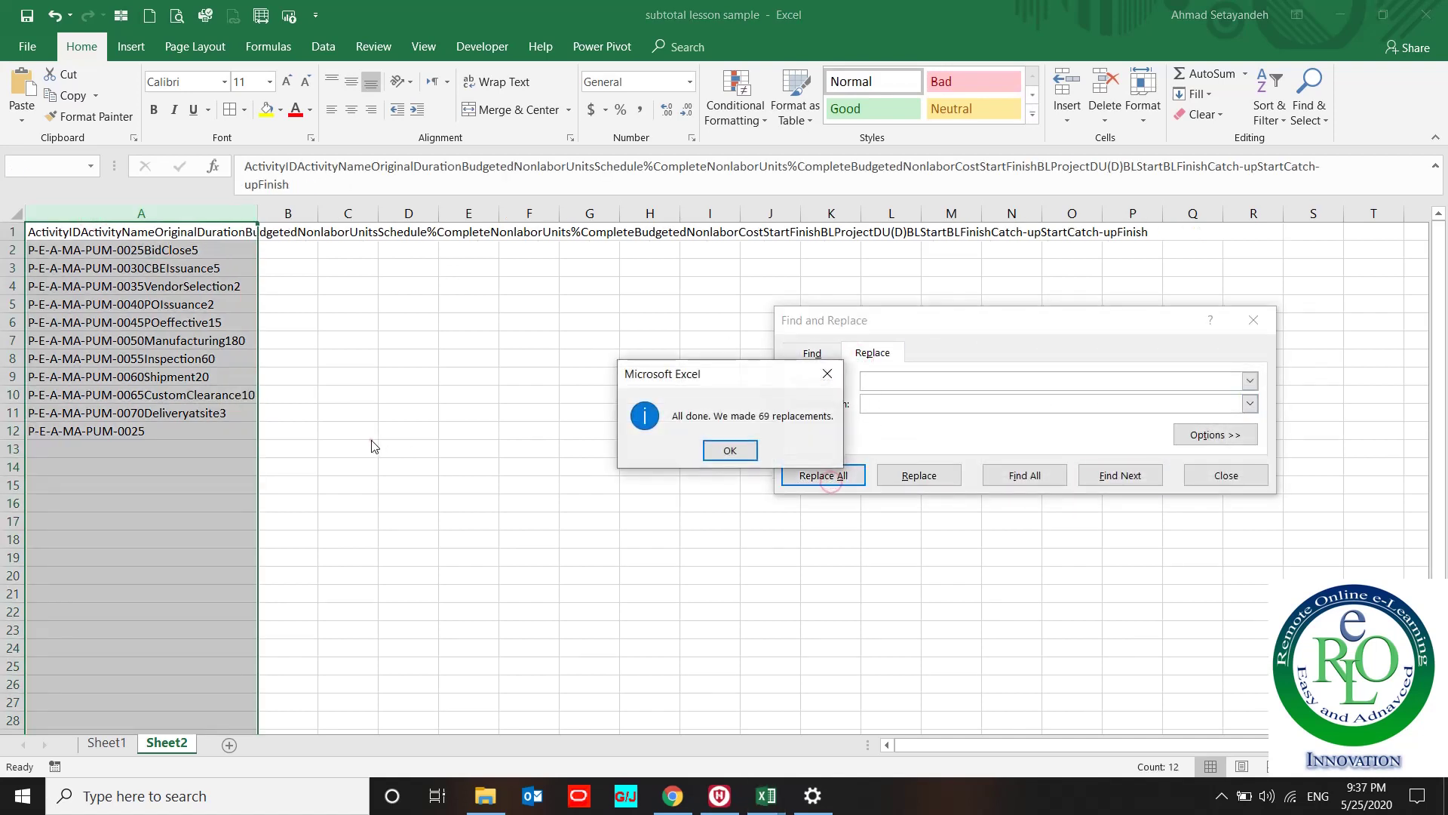
{"action": "left_click", "coordinate": [729, 449]}
{"action": "left_click", "coordinate": [1226, 476]}
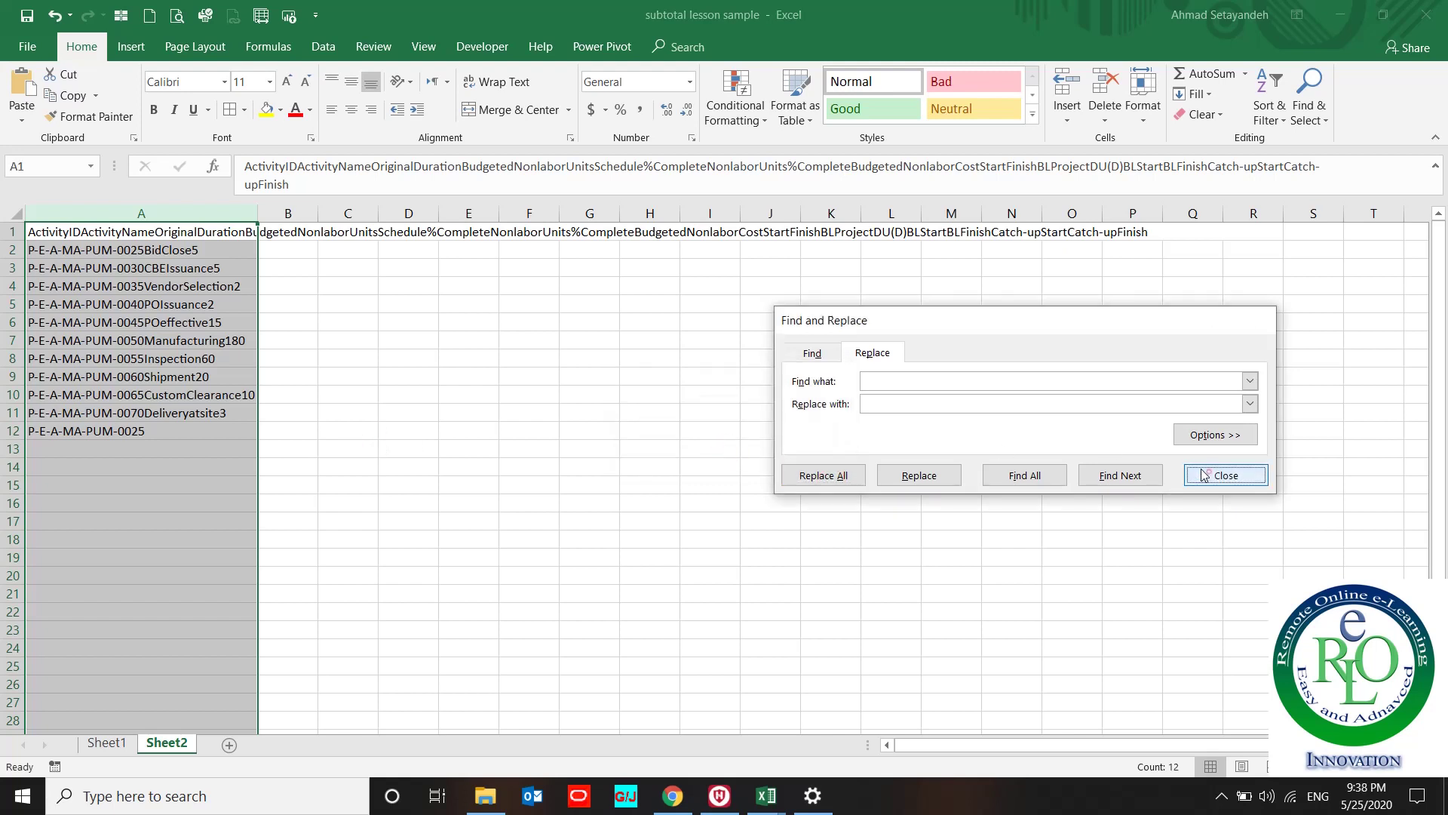
- Enter a LEN formula in B12 to count the characters of the activity ID in A12
{"action": "left_click", "coordinate": [201, 428]}
{"action": "left_click", "coordinate": [310, 429]}
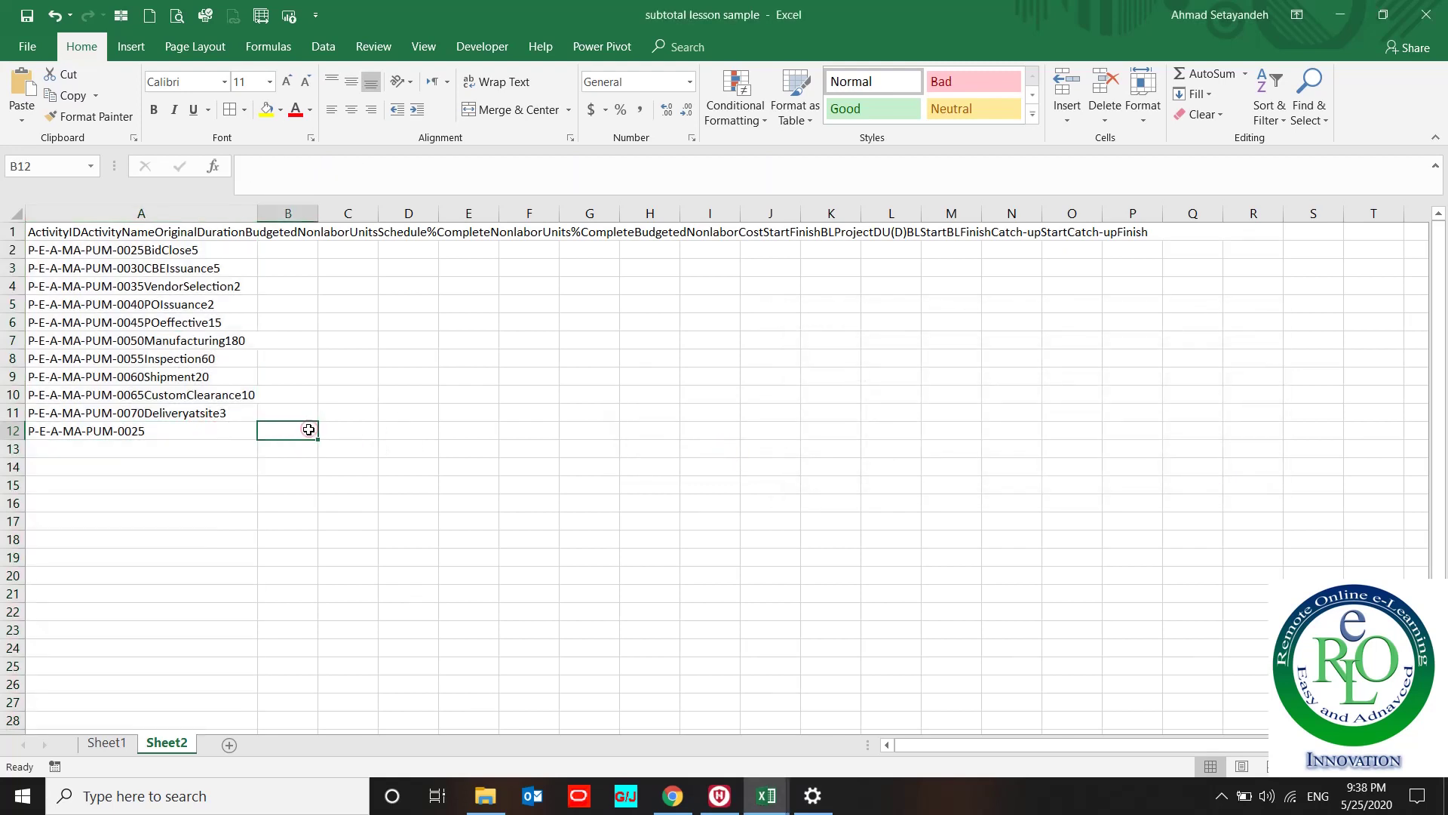
{"action": "type", "text": "=lea"}
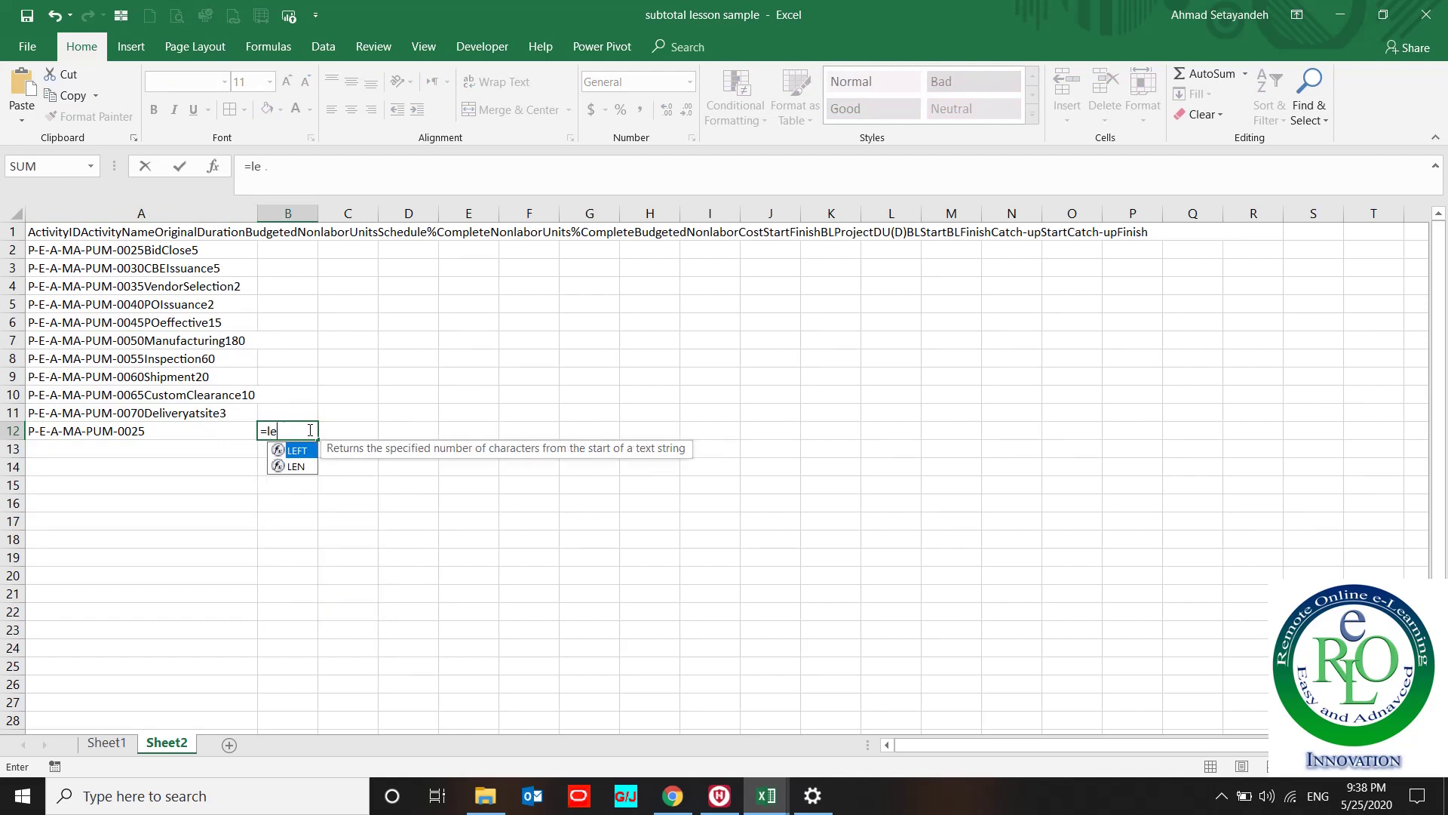
{"action": "key", "text": "BackSpace"}
{"action": "key", "text": "BackSpace"}
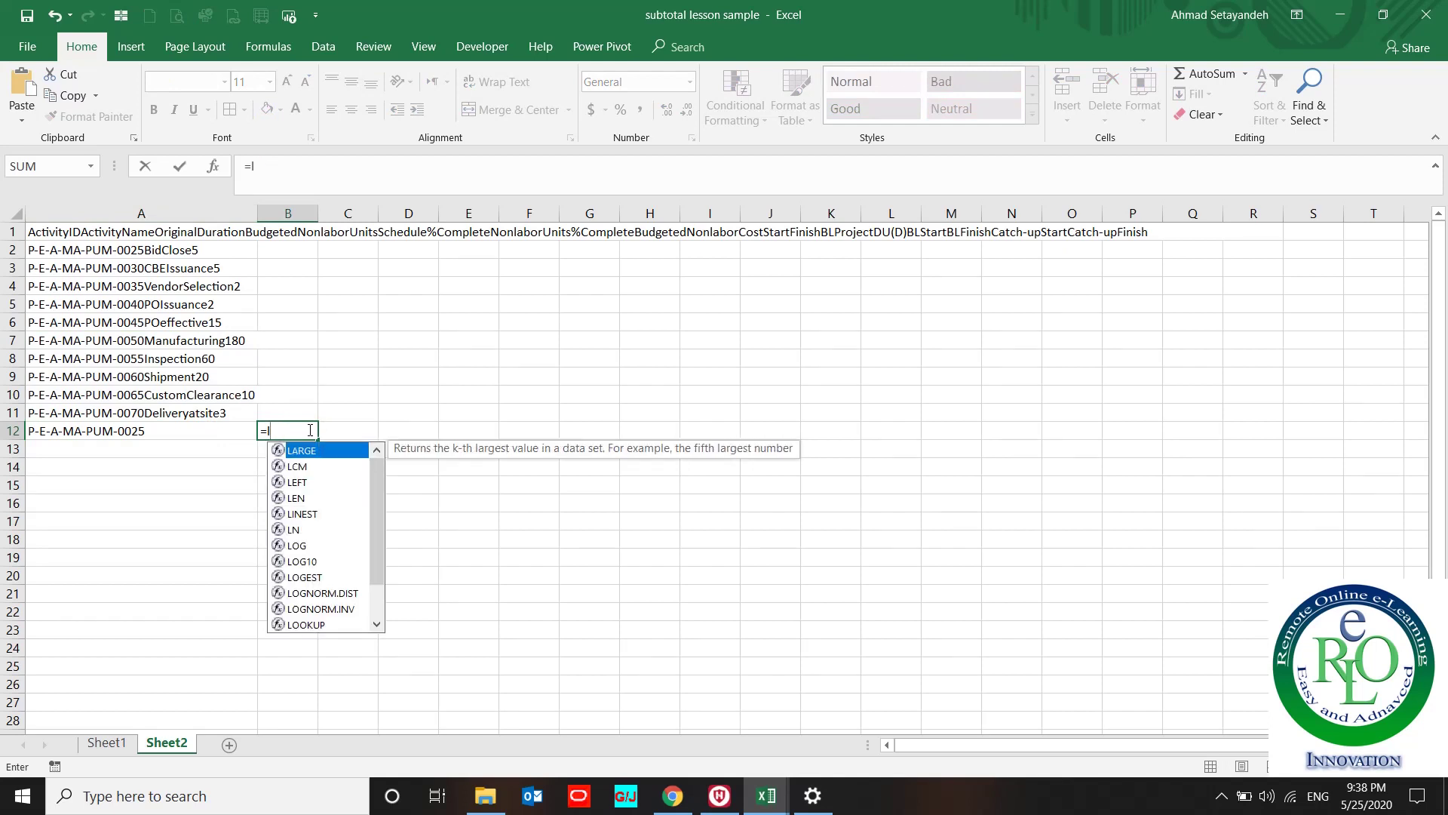
{"action": "type", "text": "en"}
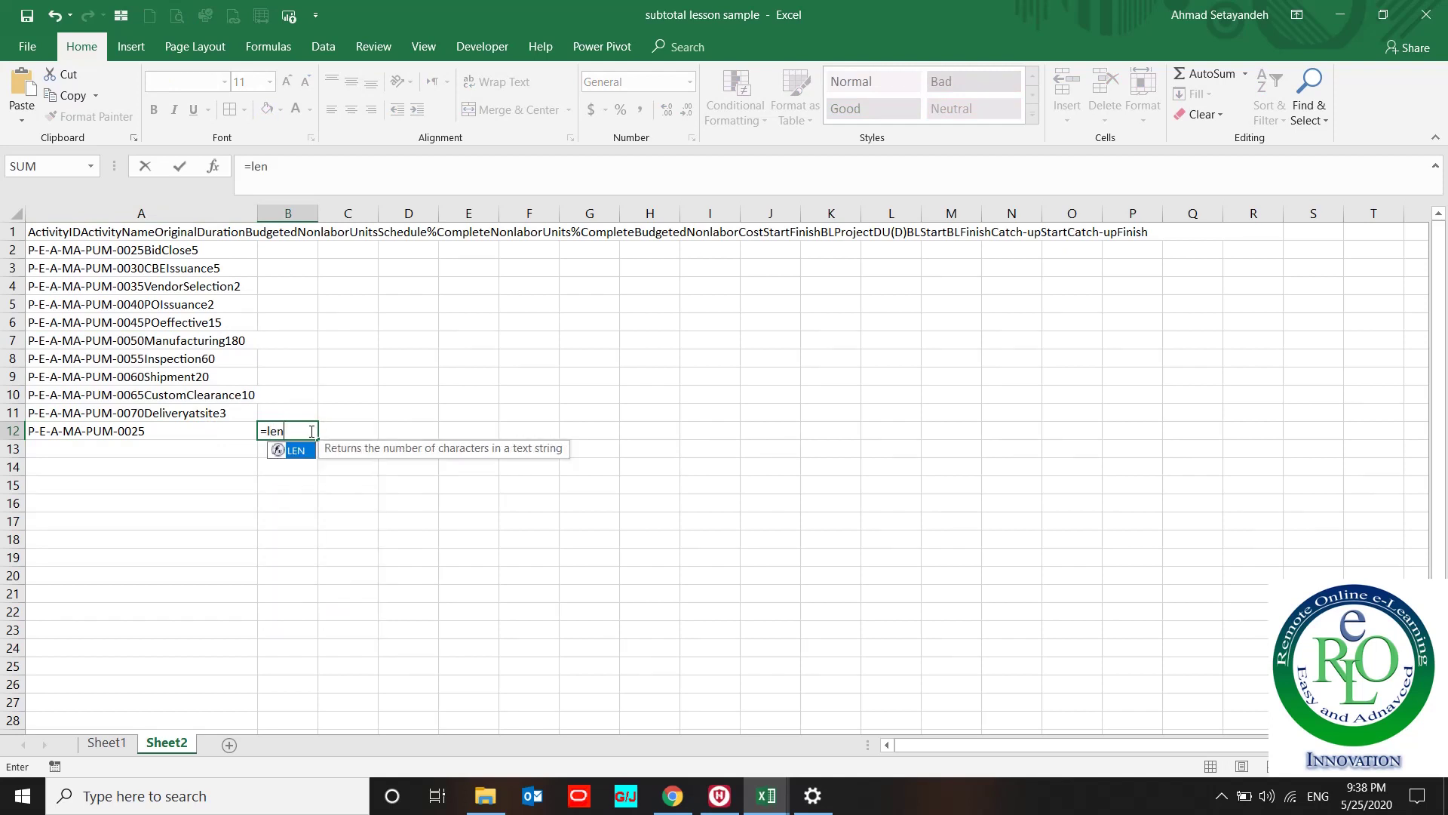
{"action": "double_click", "coordinate": [306, 452]}
{"action": "left_click", "coordinate": [172, 431]}
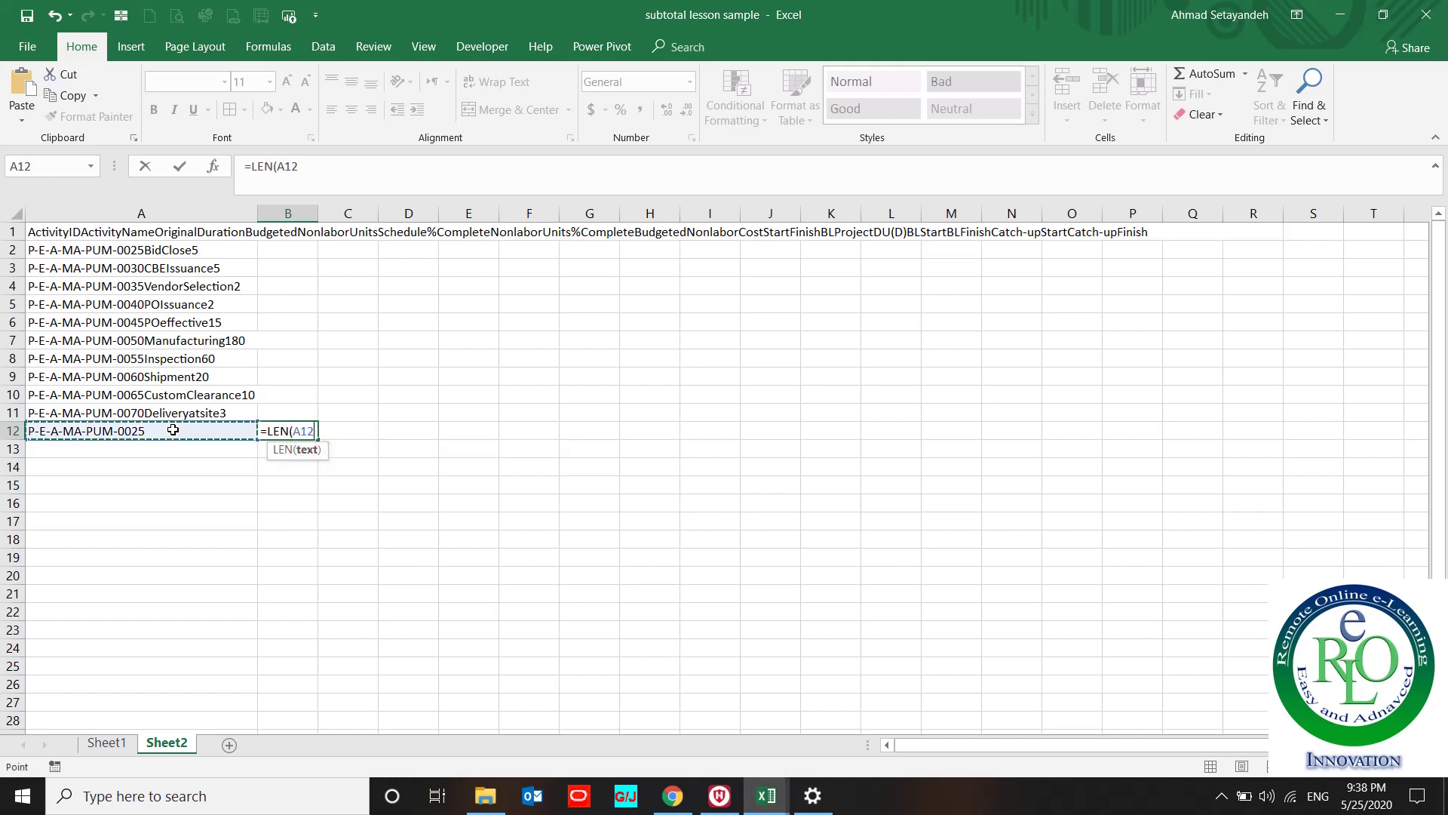
{"action": "key", "text": "Return"}
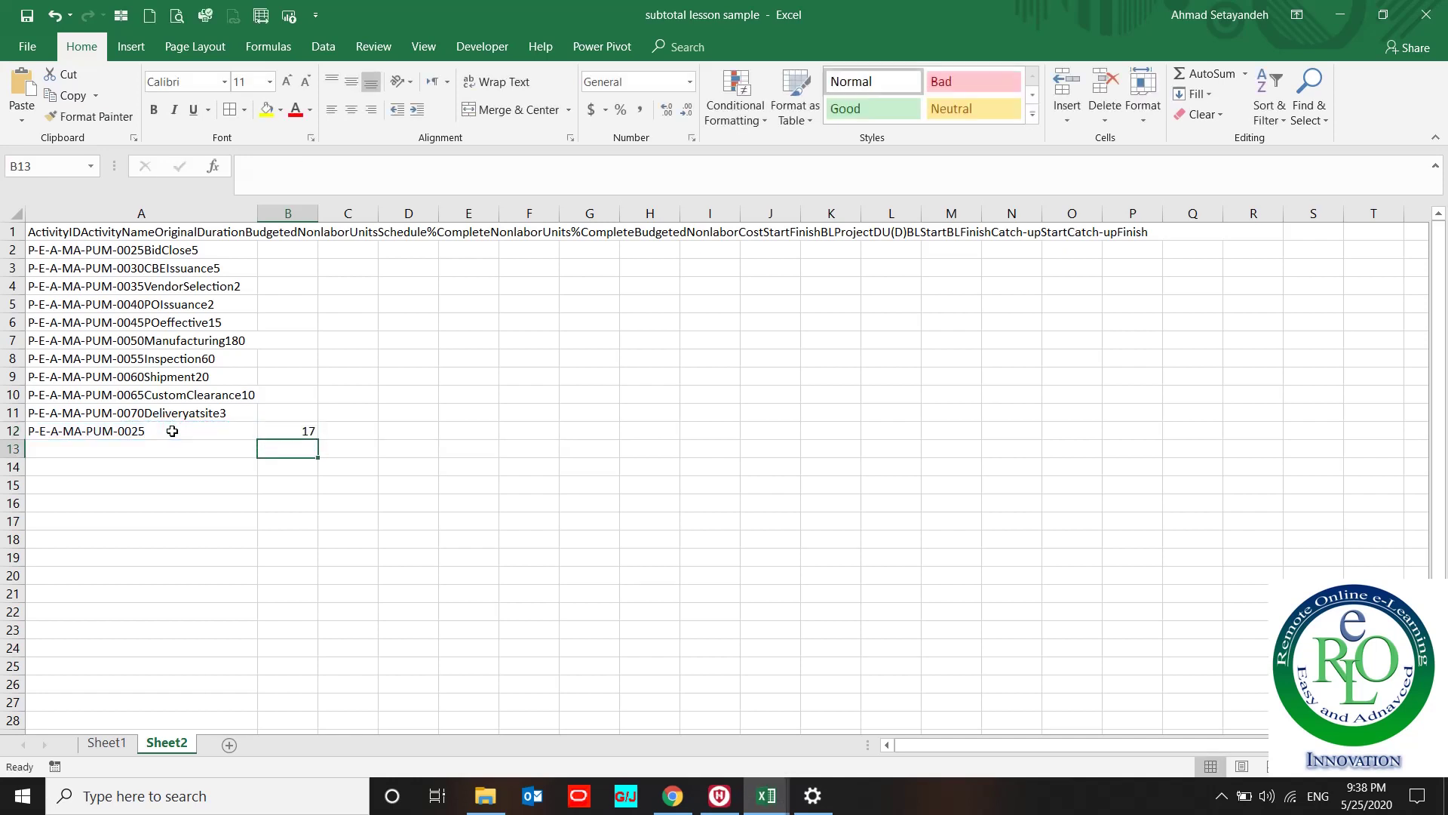
{"action": "left_click", "coordinate": [292, 431]}
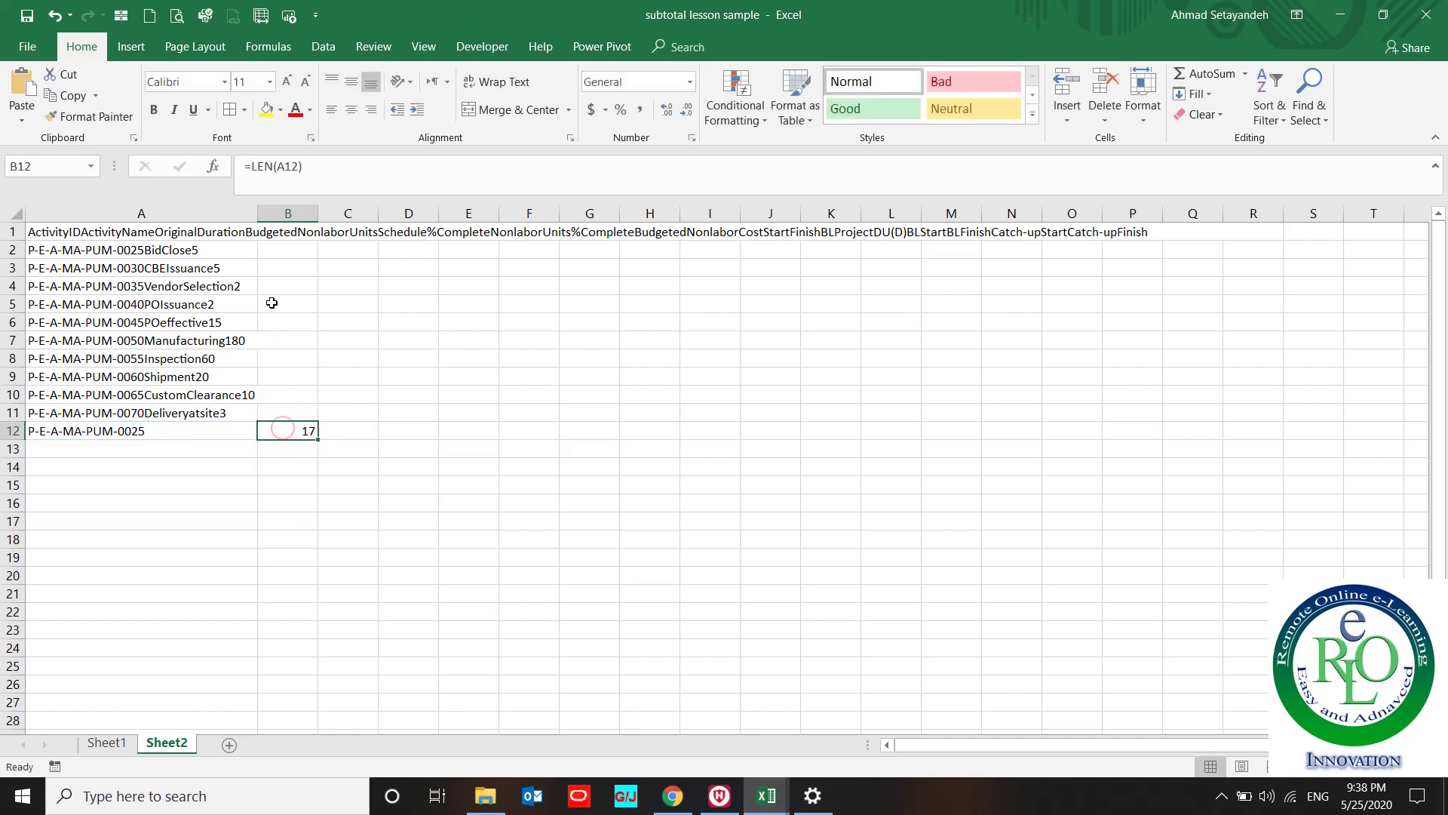
- Enter =MID(A2,1,17) in B2 to extract the activity ID from A2
{"action": "left_click", "coordinate": [278, 254]}
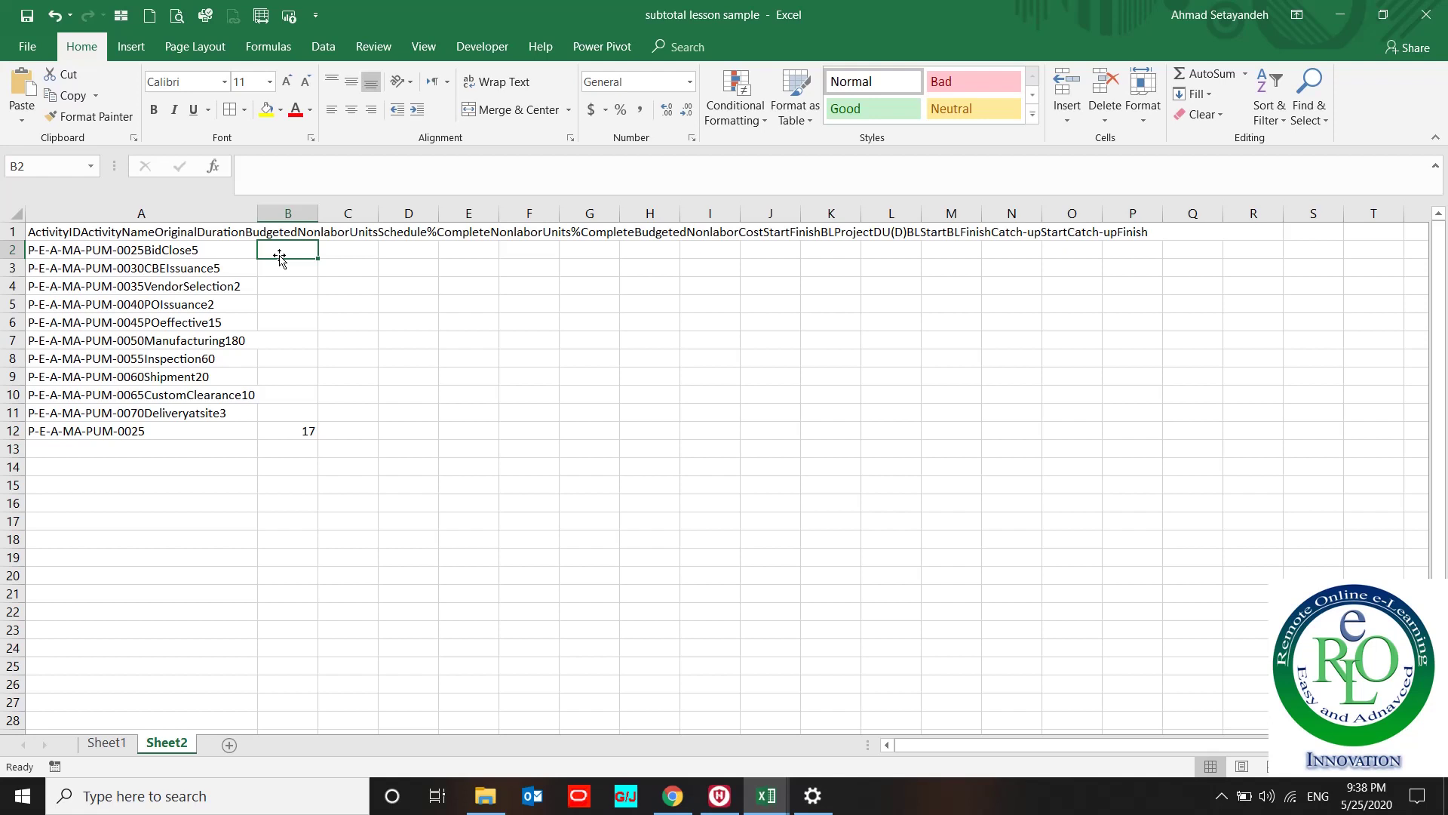
{"action": "type", "text": "="}
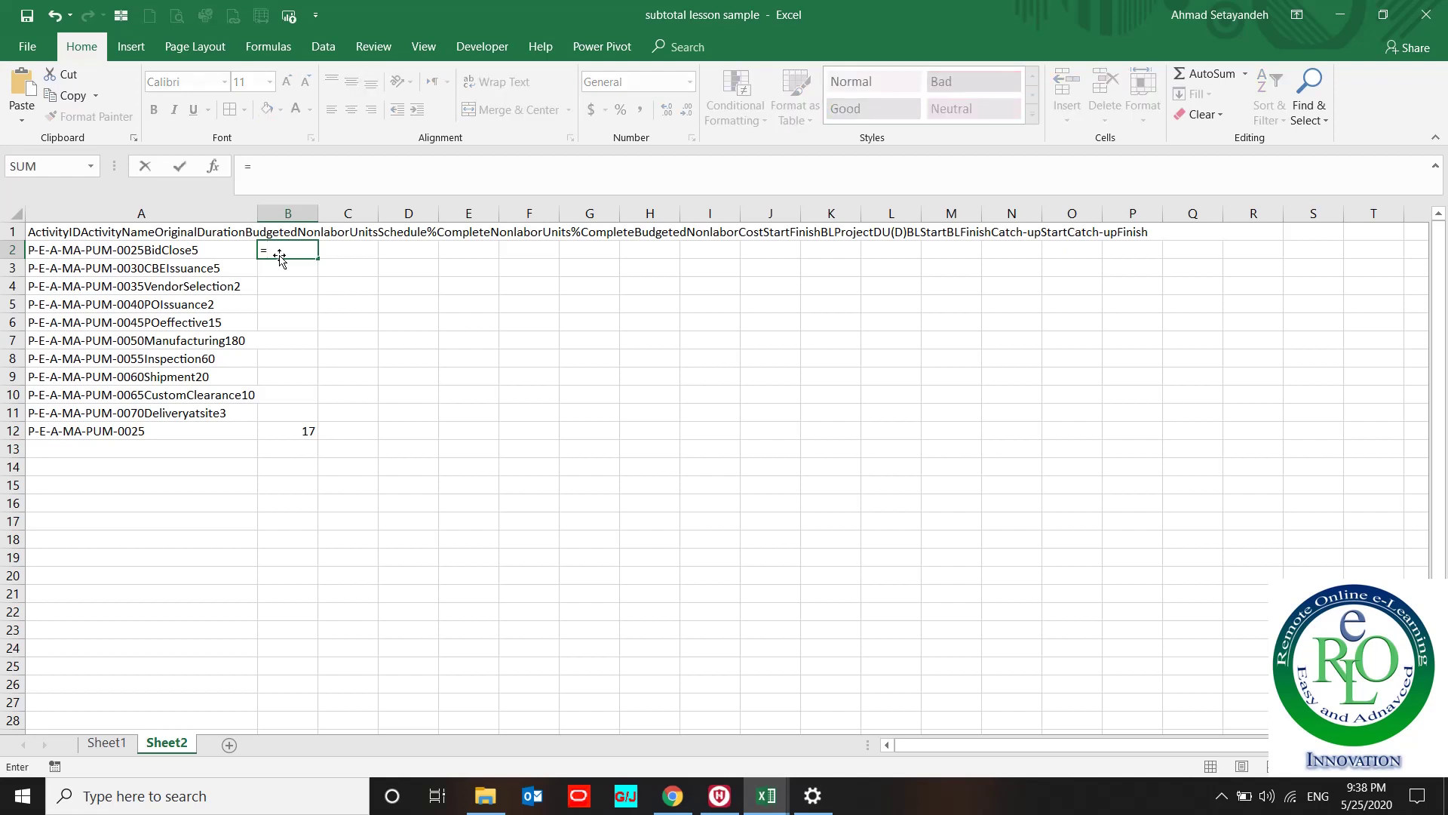
{"action": "type", "text": "mid("}
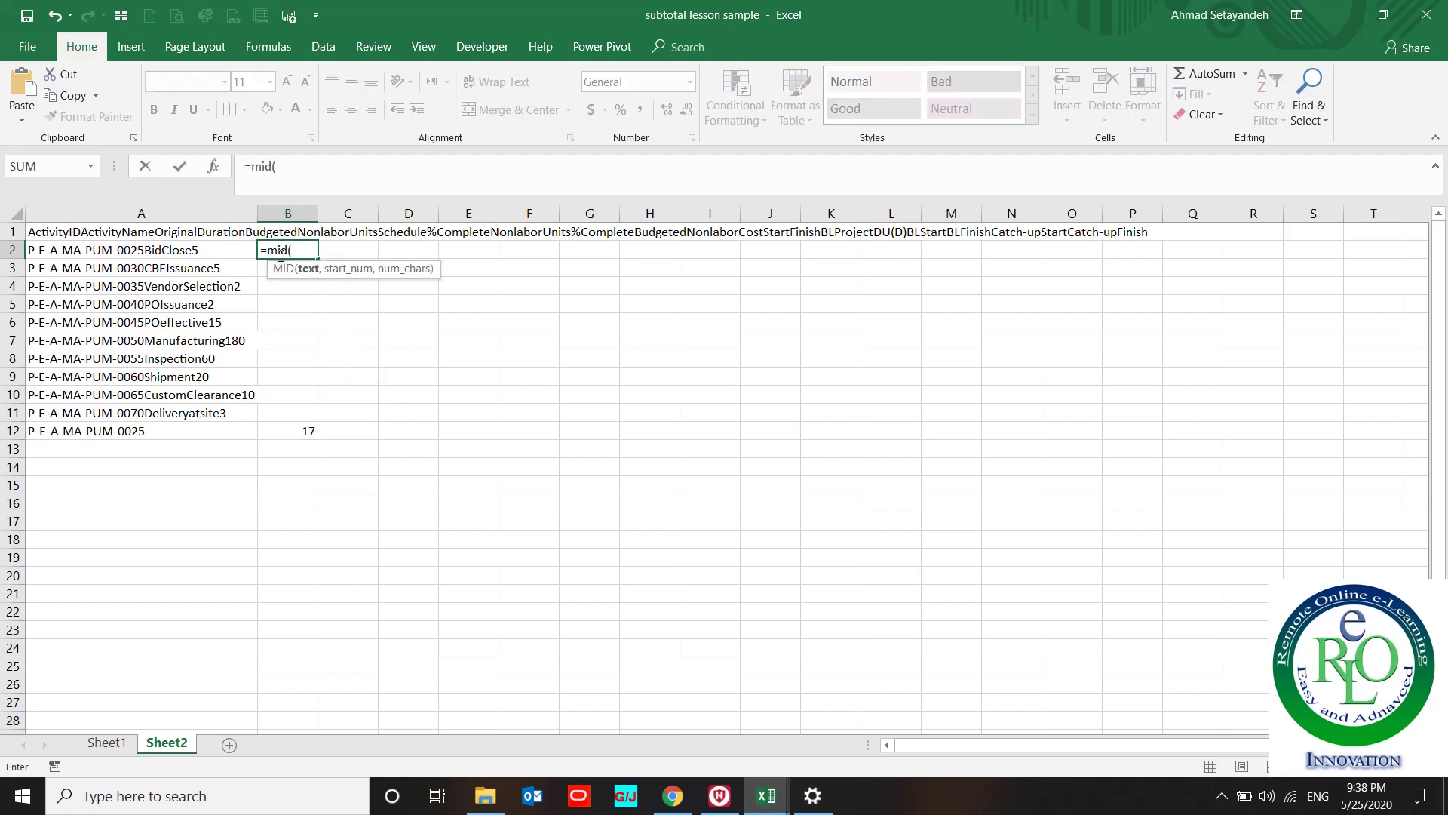
{"action": "key", "text": "Left"}
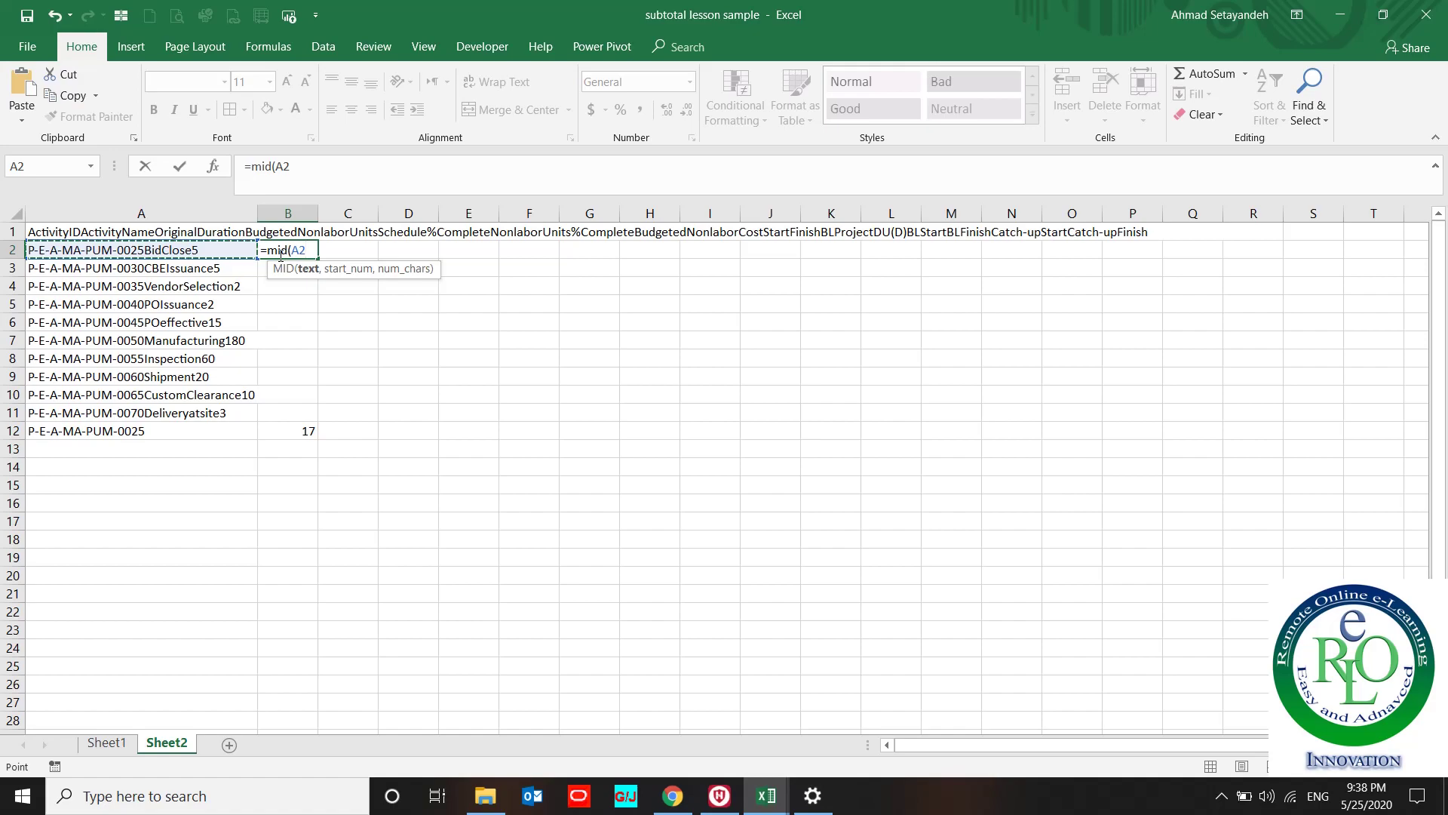
{"action": "type", "text": ","}
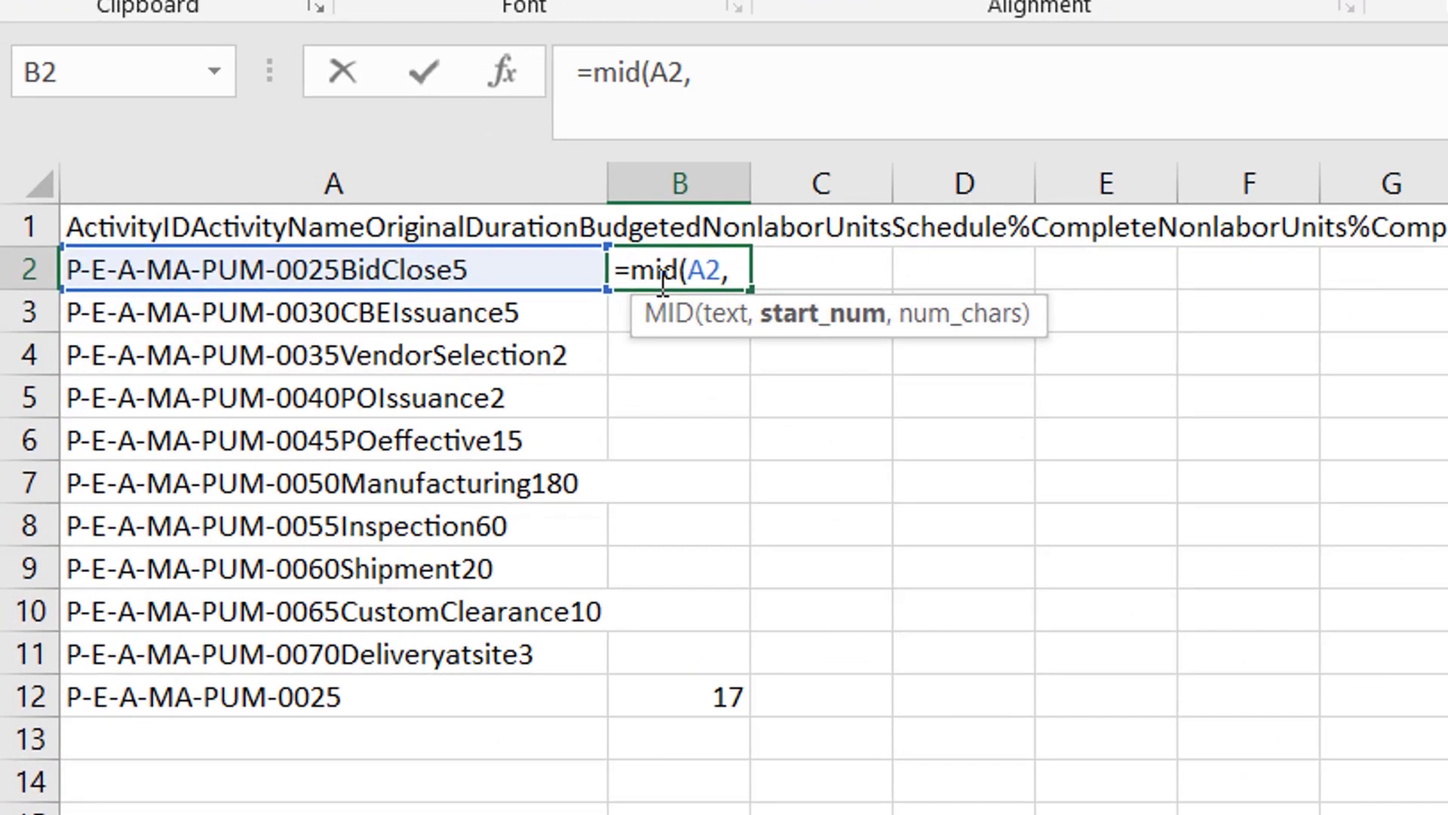
{"action": "type", "text": "1,1"}
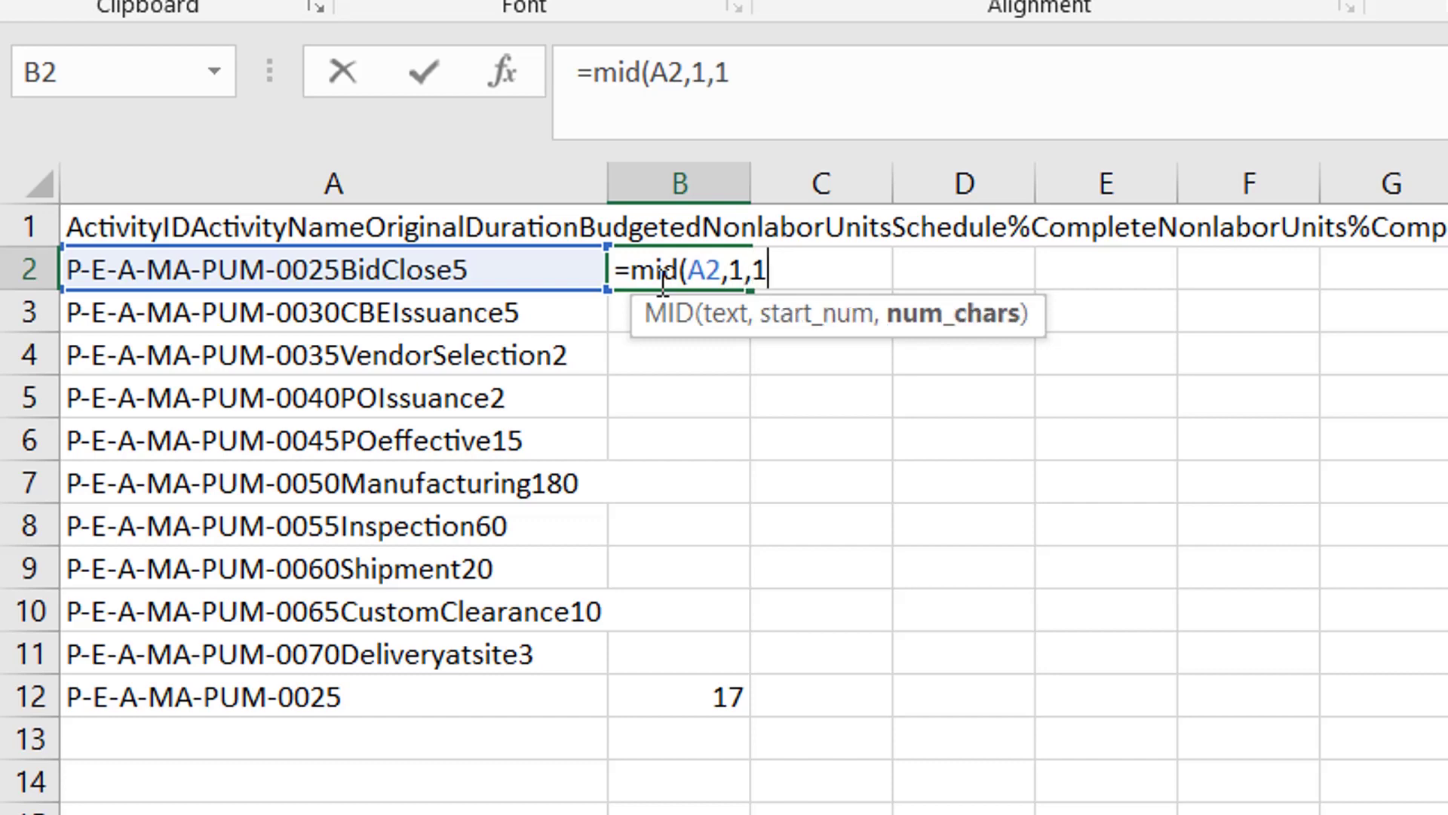
{"action": "type", "text": "7)"}
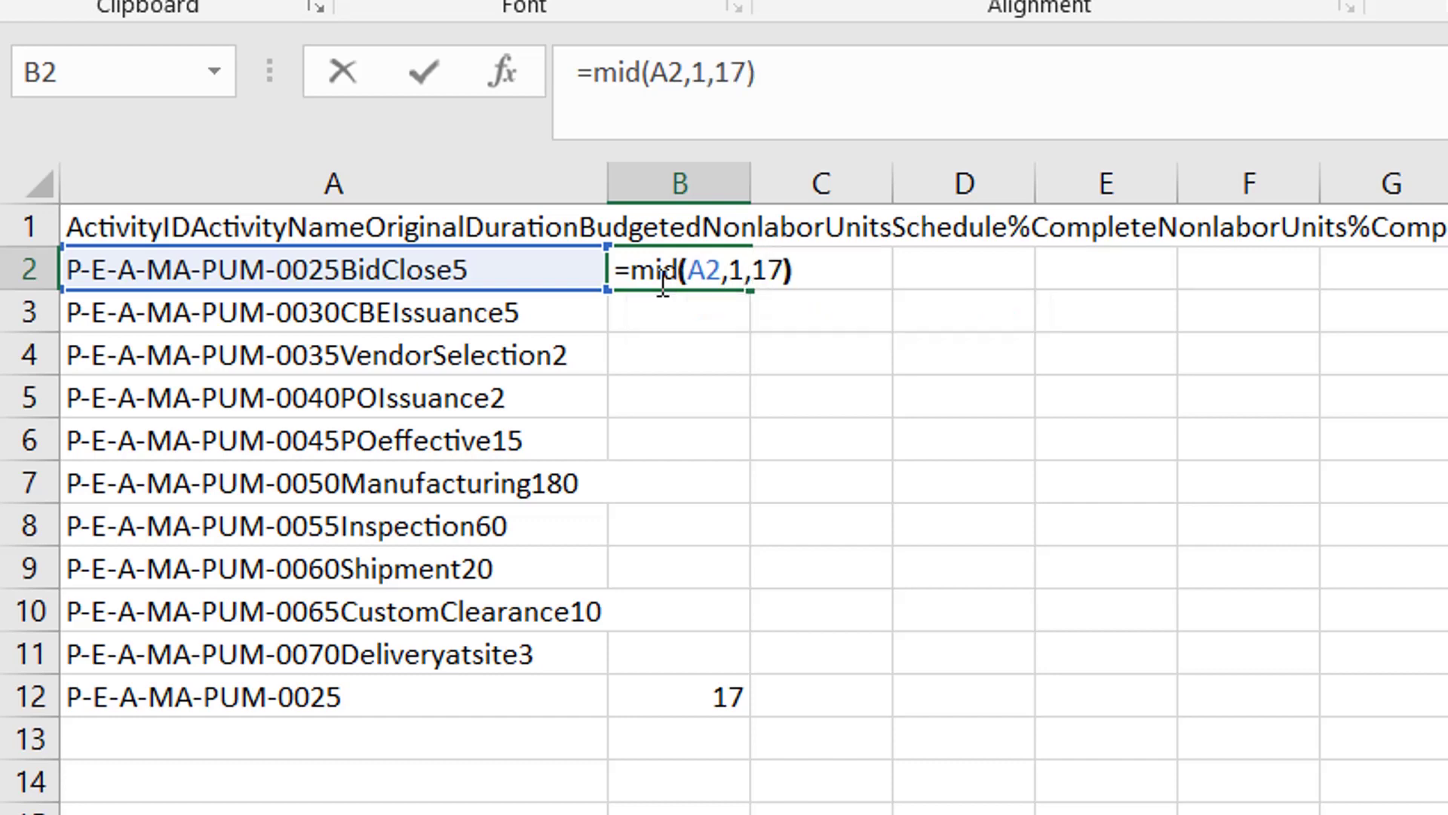
{"action": "key", "text": "Return"}
- Fill B2's MID formula down to row 11 and auto-fit column B's width
{"action": "left_click", "coordinate": [664, 279]}
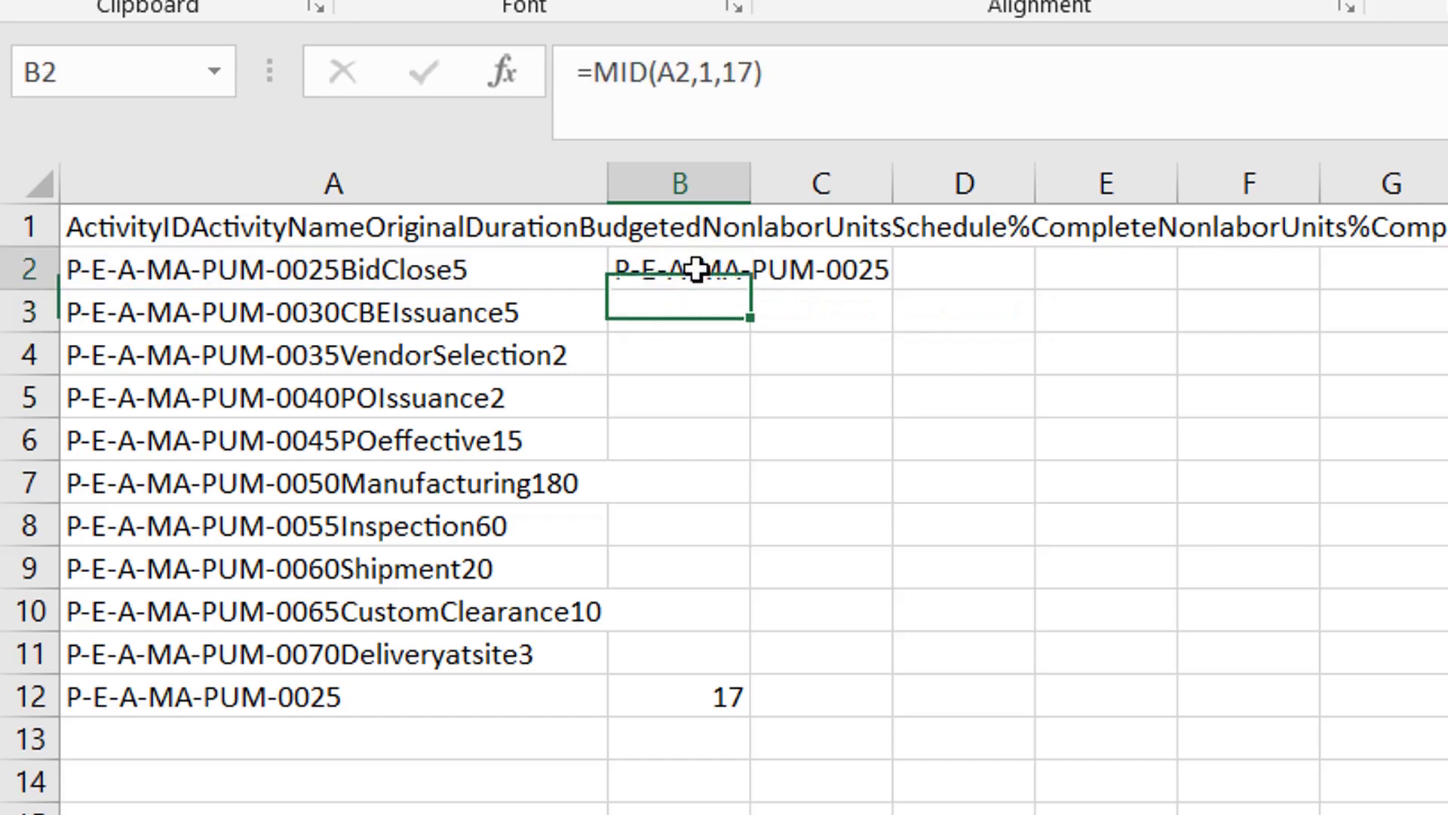
{"action": "double_click", "coordinate": [750, 291]}
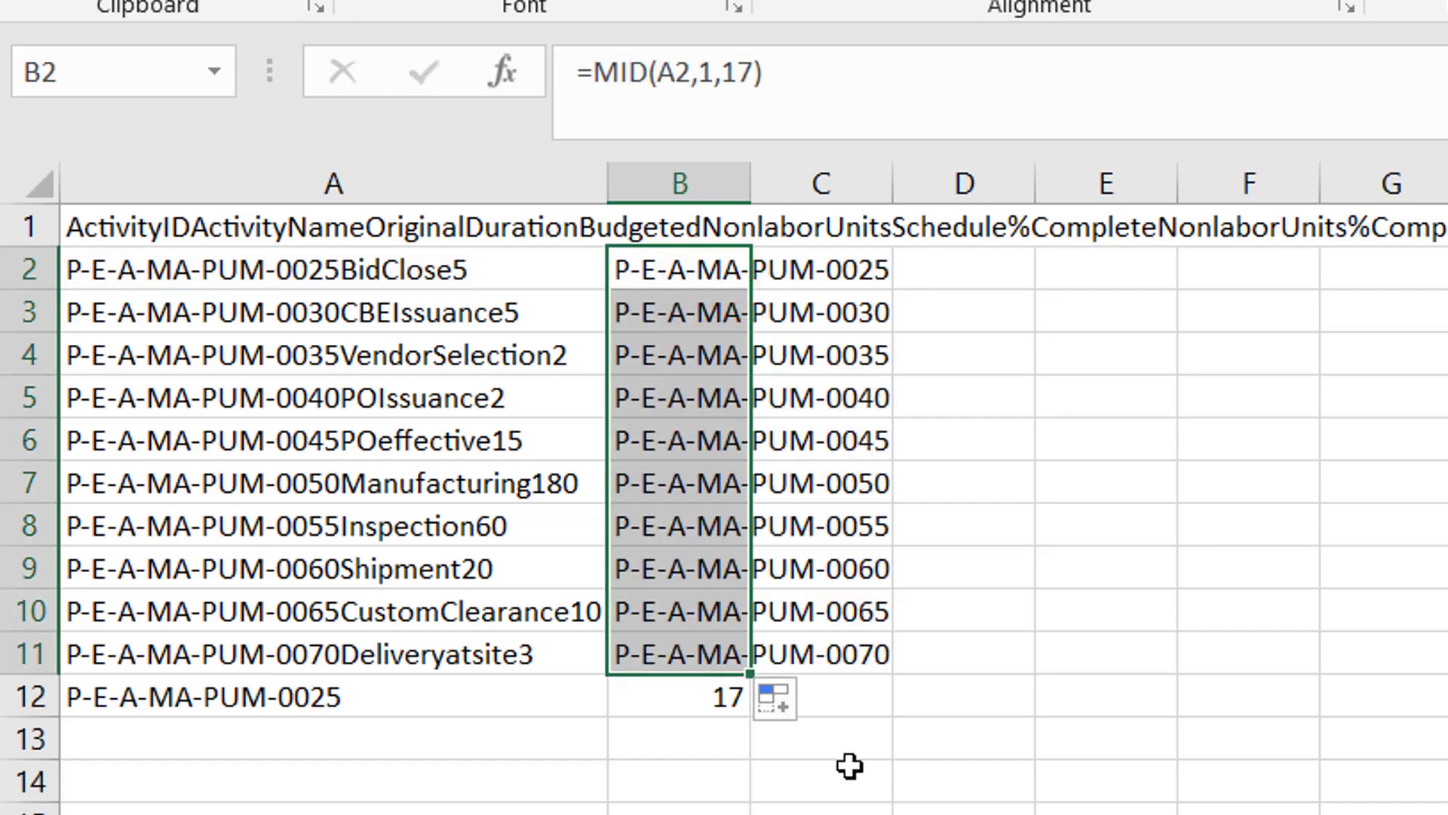
{"action": "double_click", "coordinate": [749, 184]}
{"action": "left_click_drag", "start_coordinate": [437, 269], "coordinate": [395, 656]}
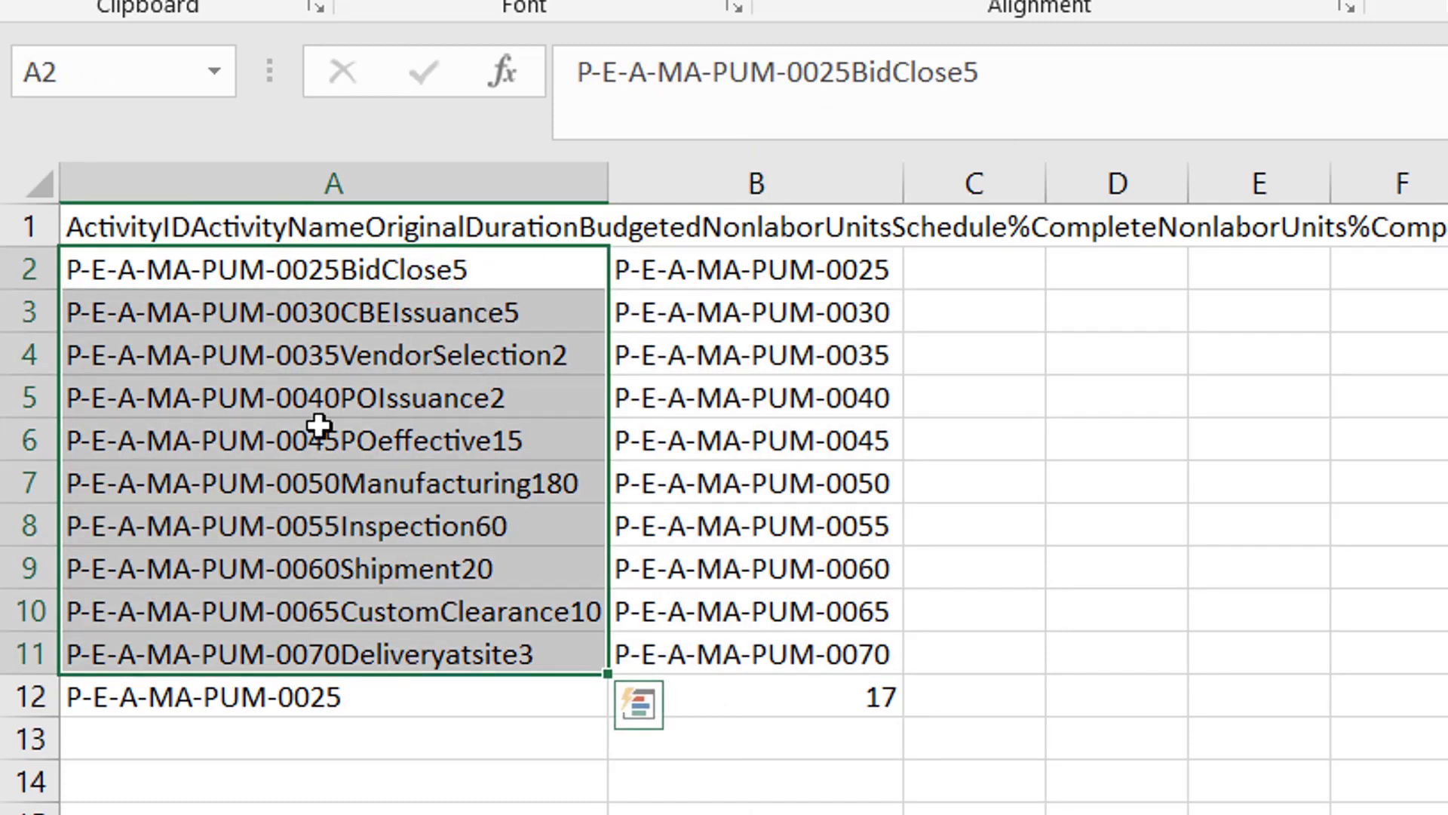
- Enter =MID(A2,18,100) in C2 to extract the text after the activity ID, and fill it down to row 12
{"action": "left_click", "coordinate": [972, 275]}
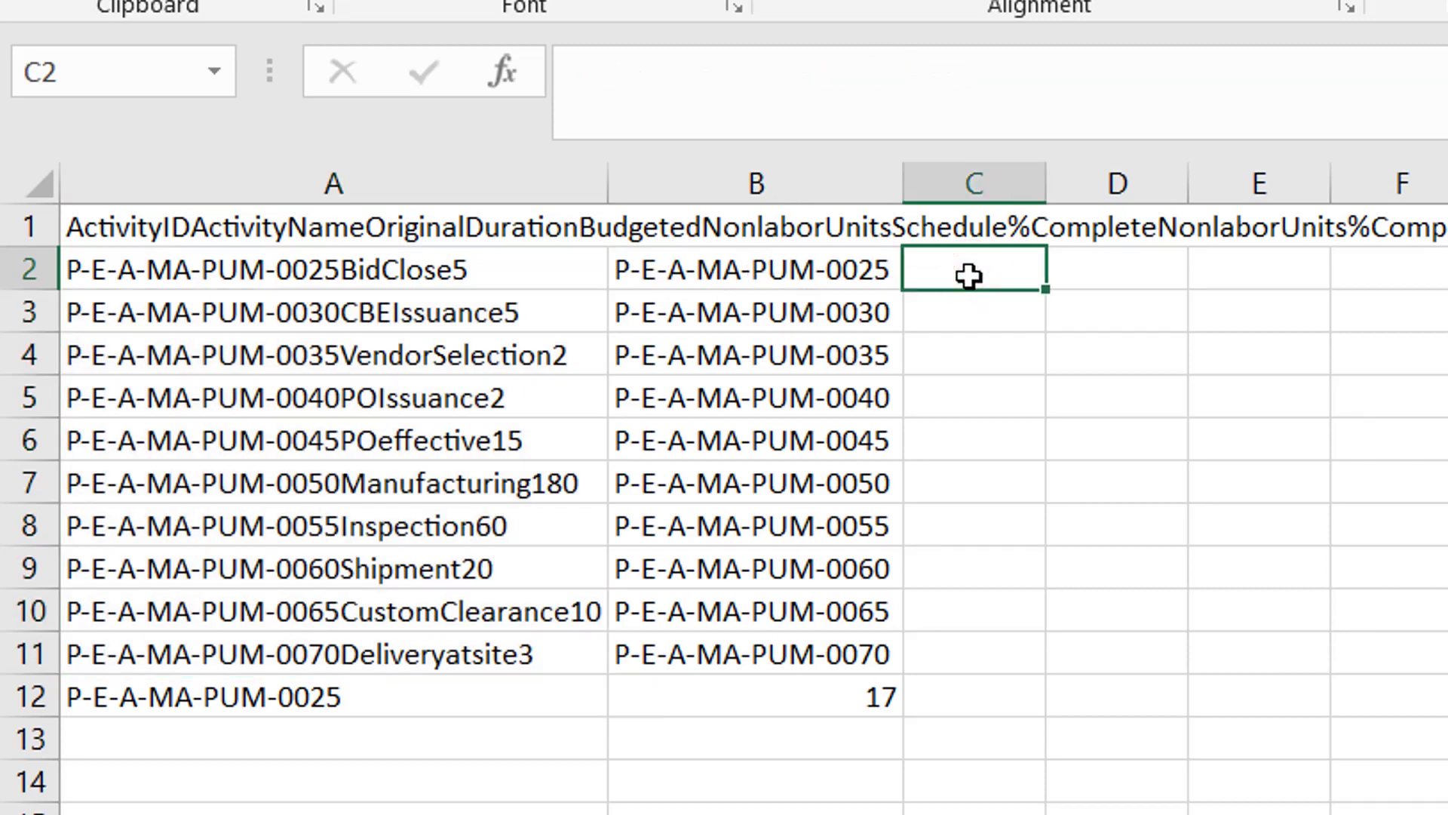
{"action": "type", "text": "=mid("}
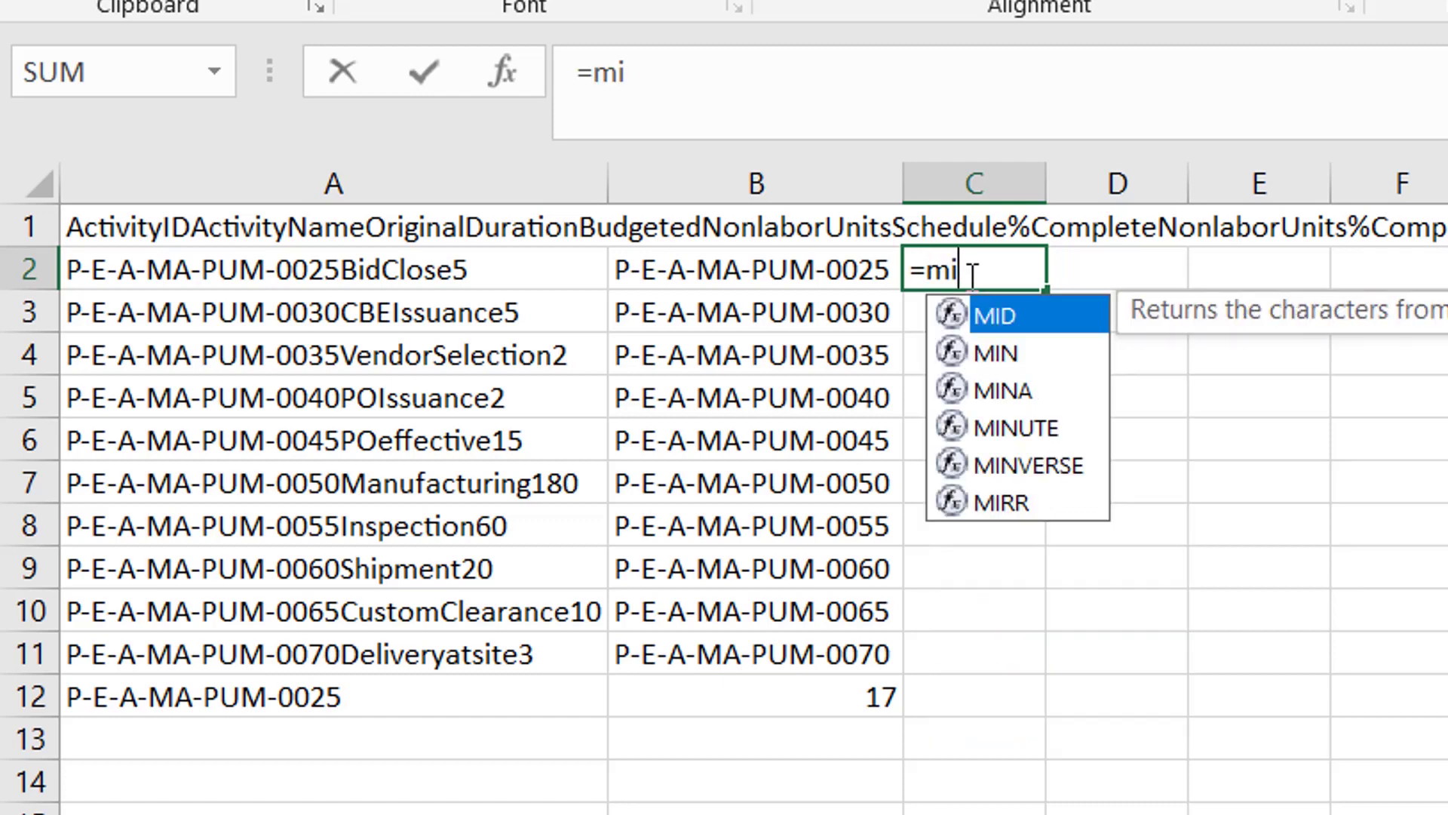
{"action": "key", "text": "Left"}
{"action": "key", "text": "Left"}
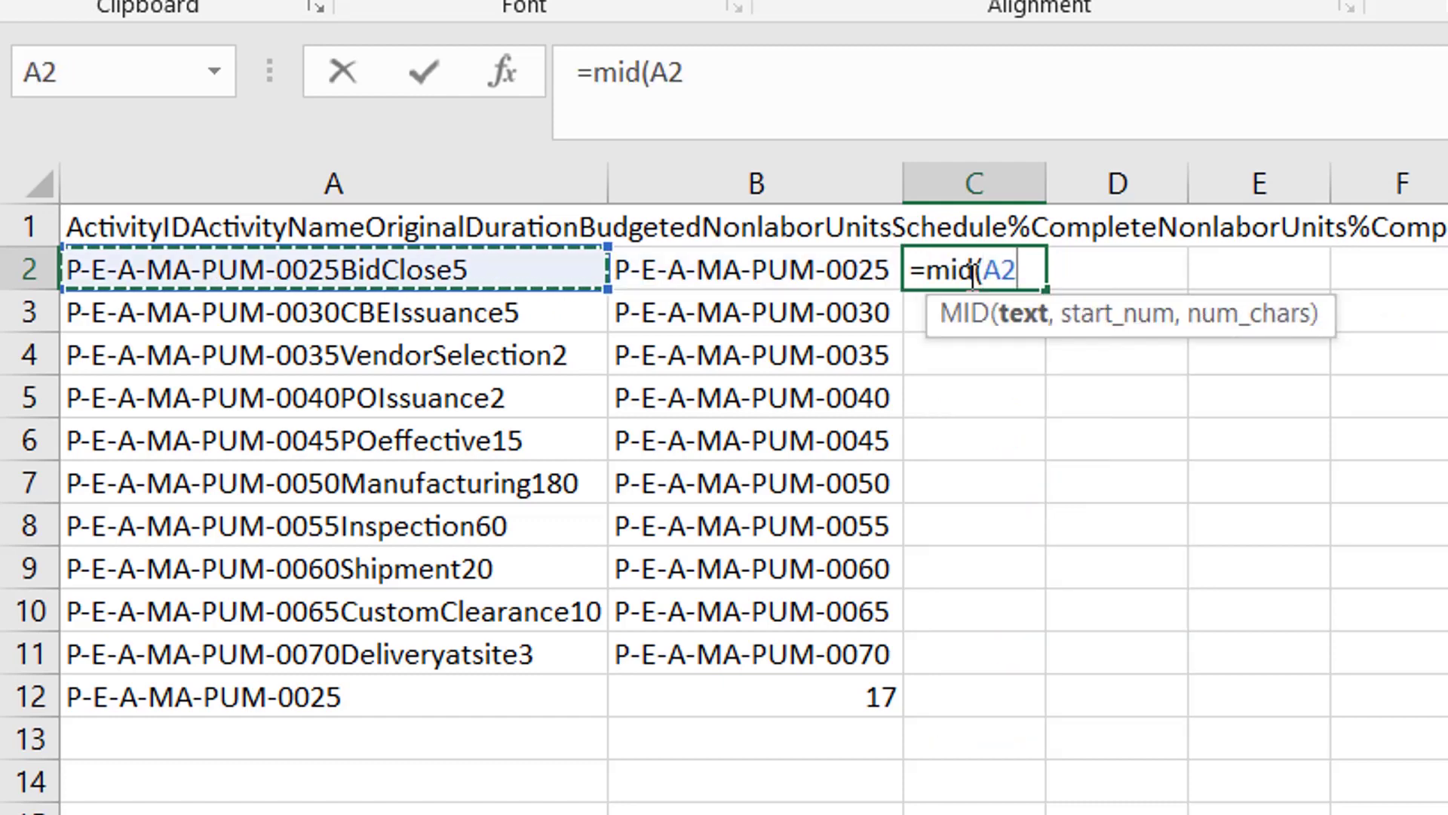
{"action": "type", "text": ","}
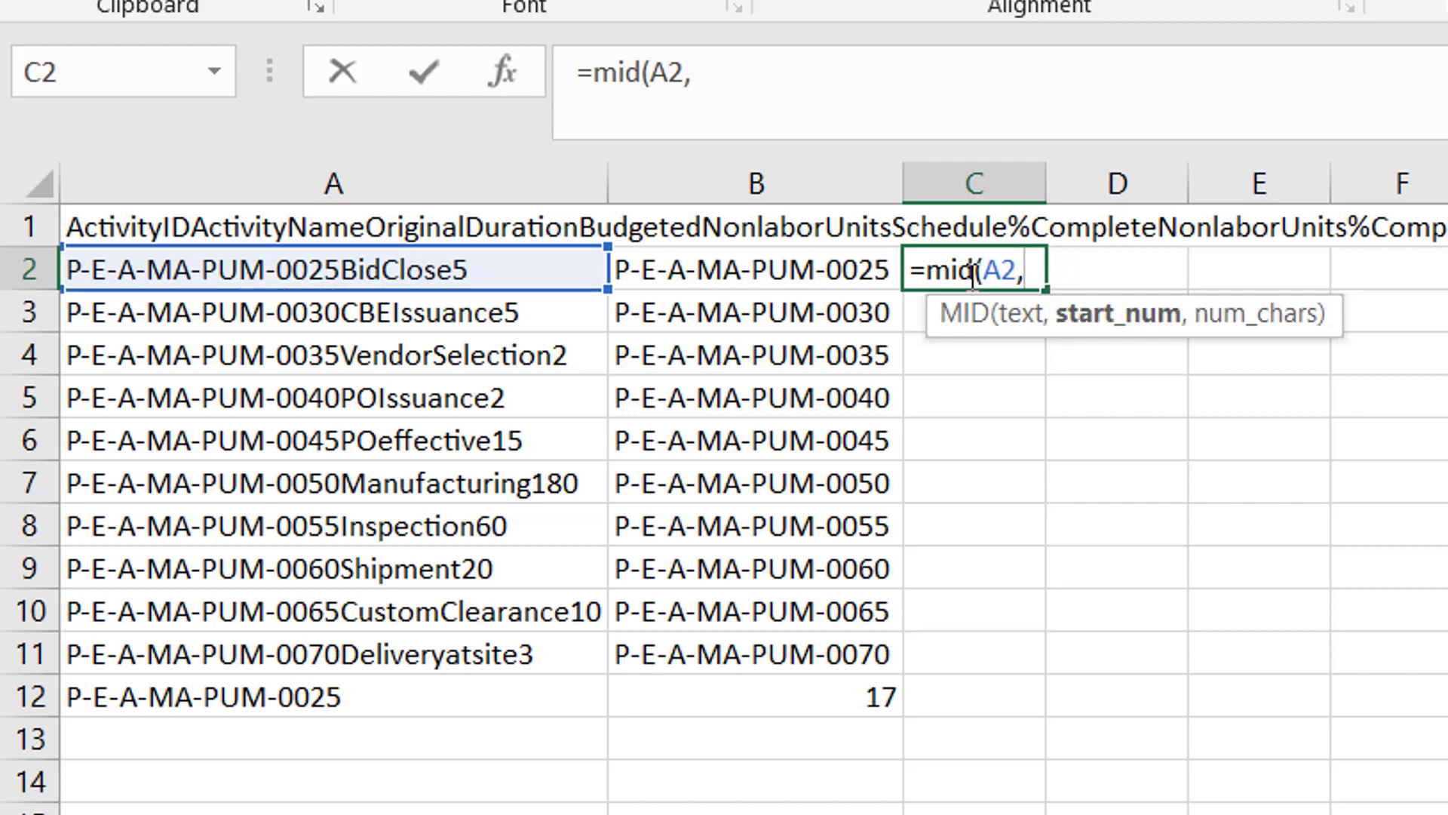
{"action": "type", "text": "18,"}
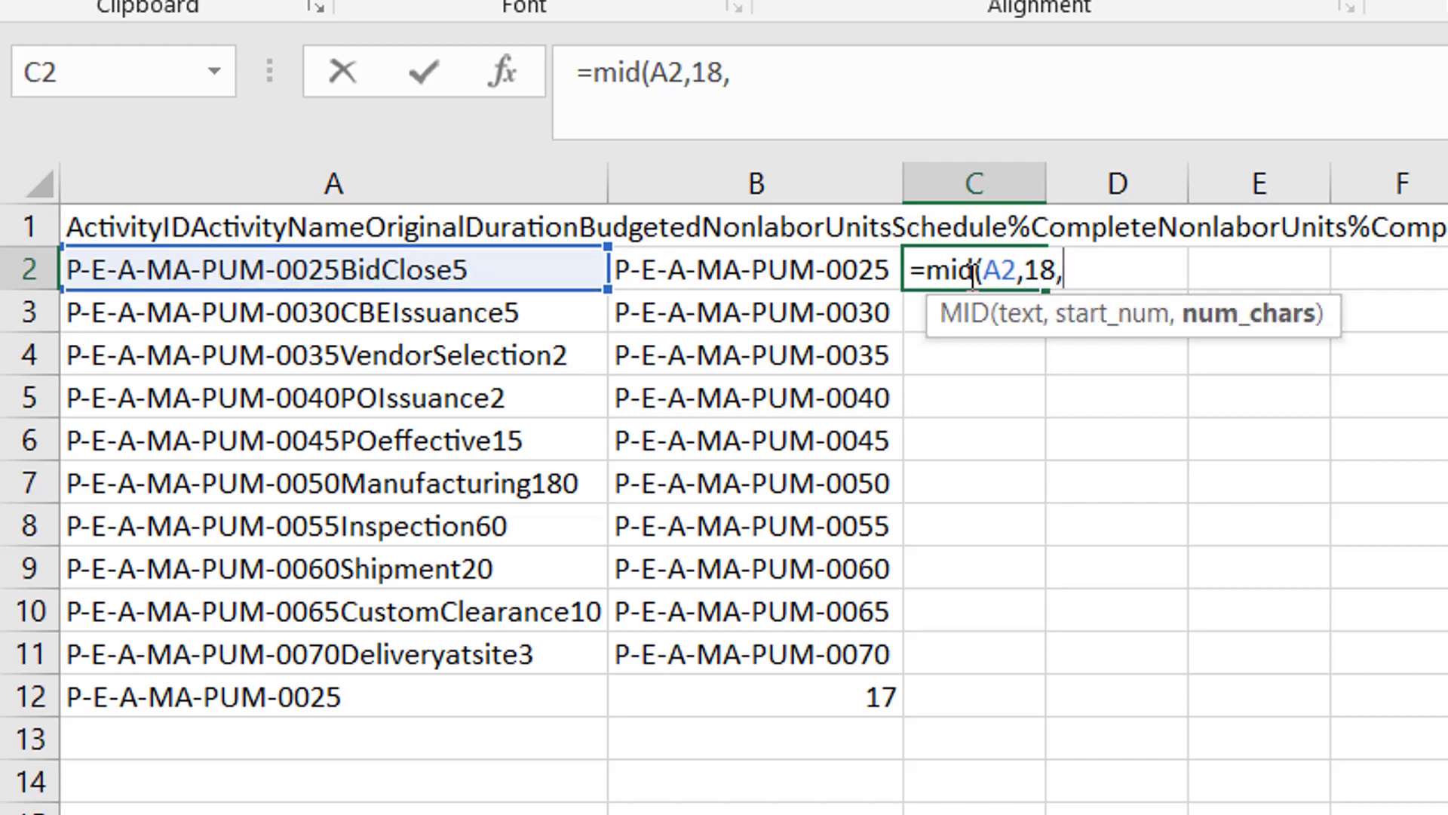
{"action": "type", "text": "100)"}
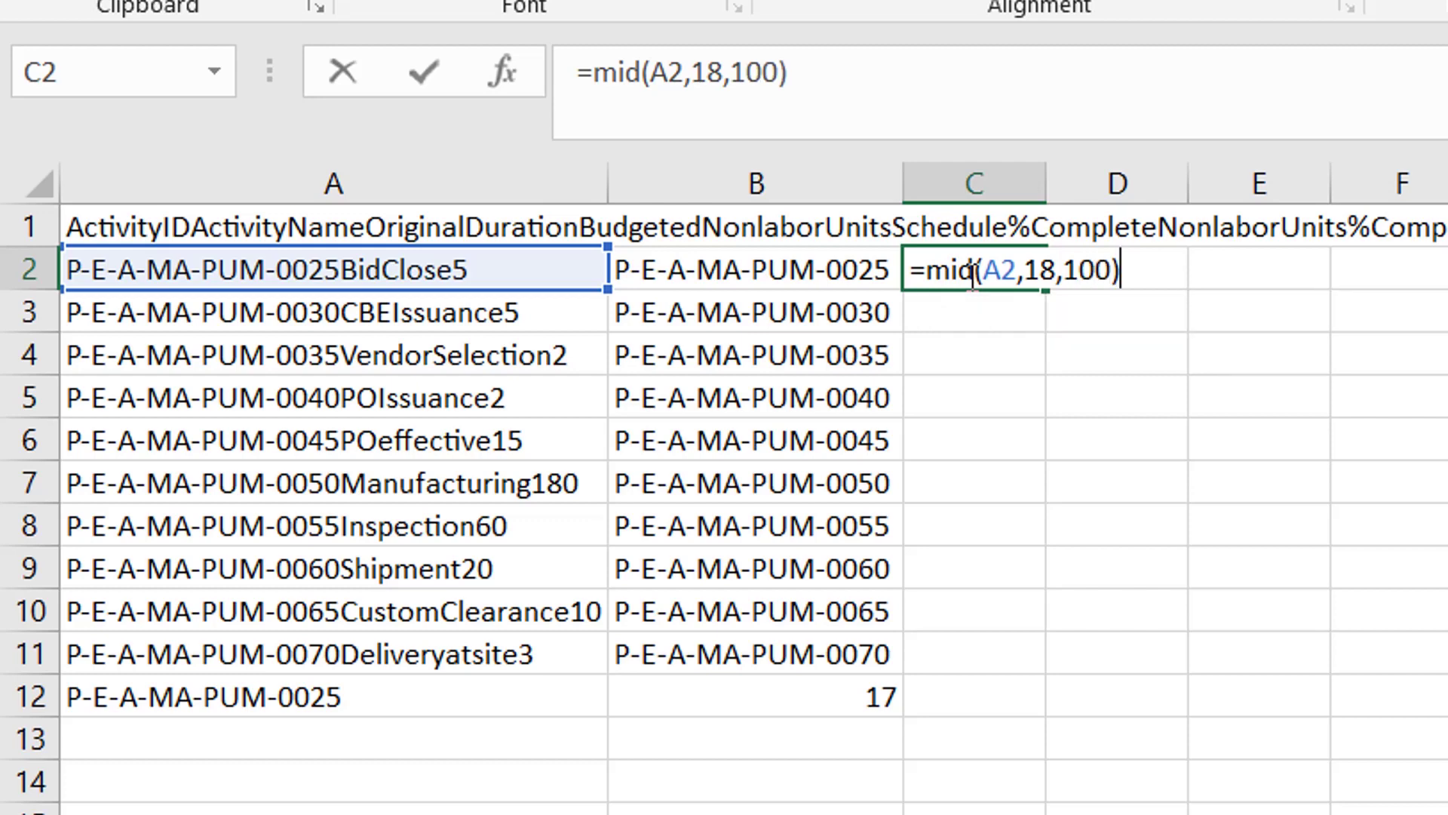
{"action": "key", "text": "Return"}
{"action": "left_click", "coordinate": [970, 273]}
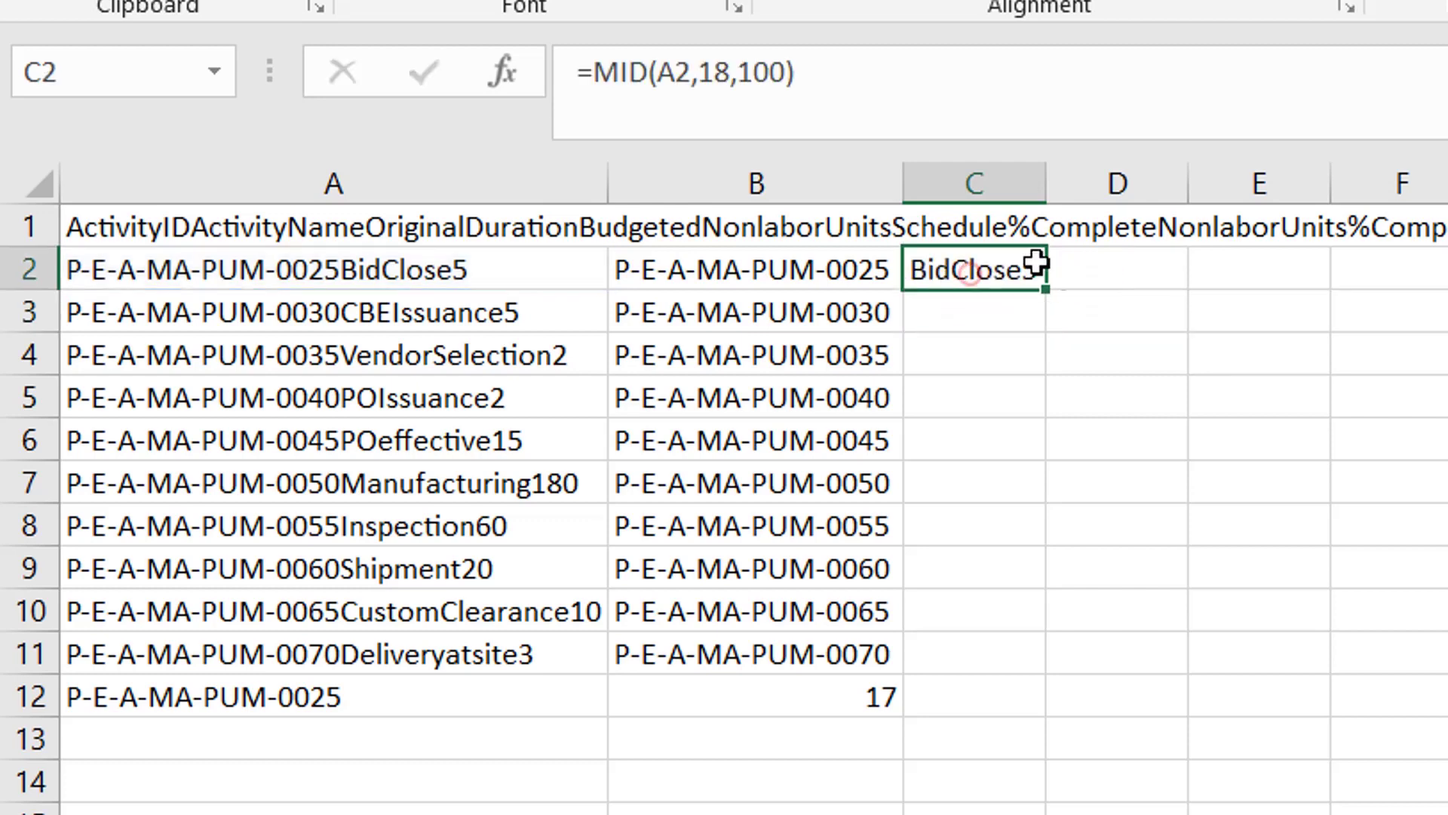
{"action": "double_click", "coordinate": [1047, 290]}
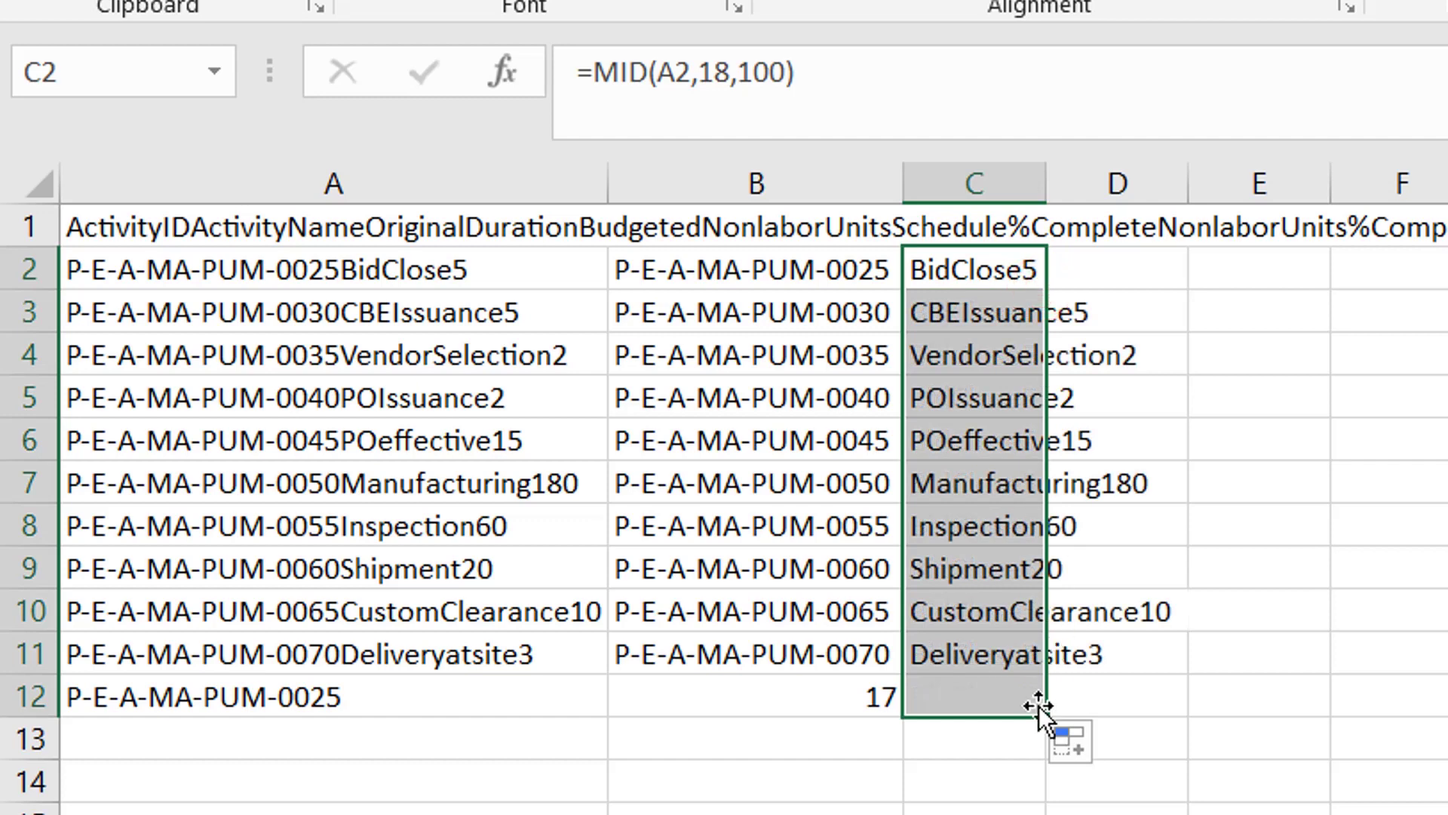
- Auto-fit the width of column C on Sheet2 to show the extracted activity names
{"action": "left_click", "coordinate": [968, 658]}
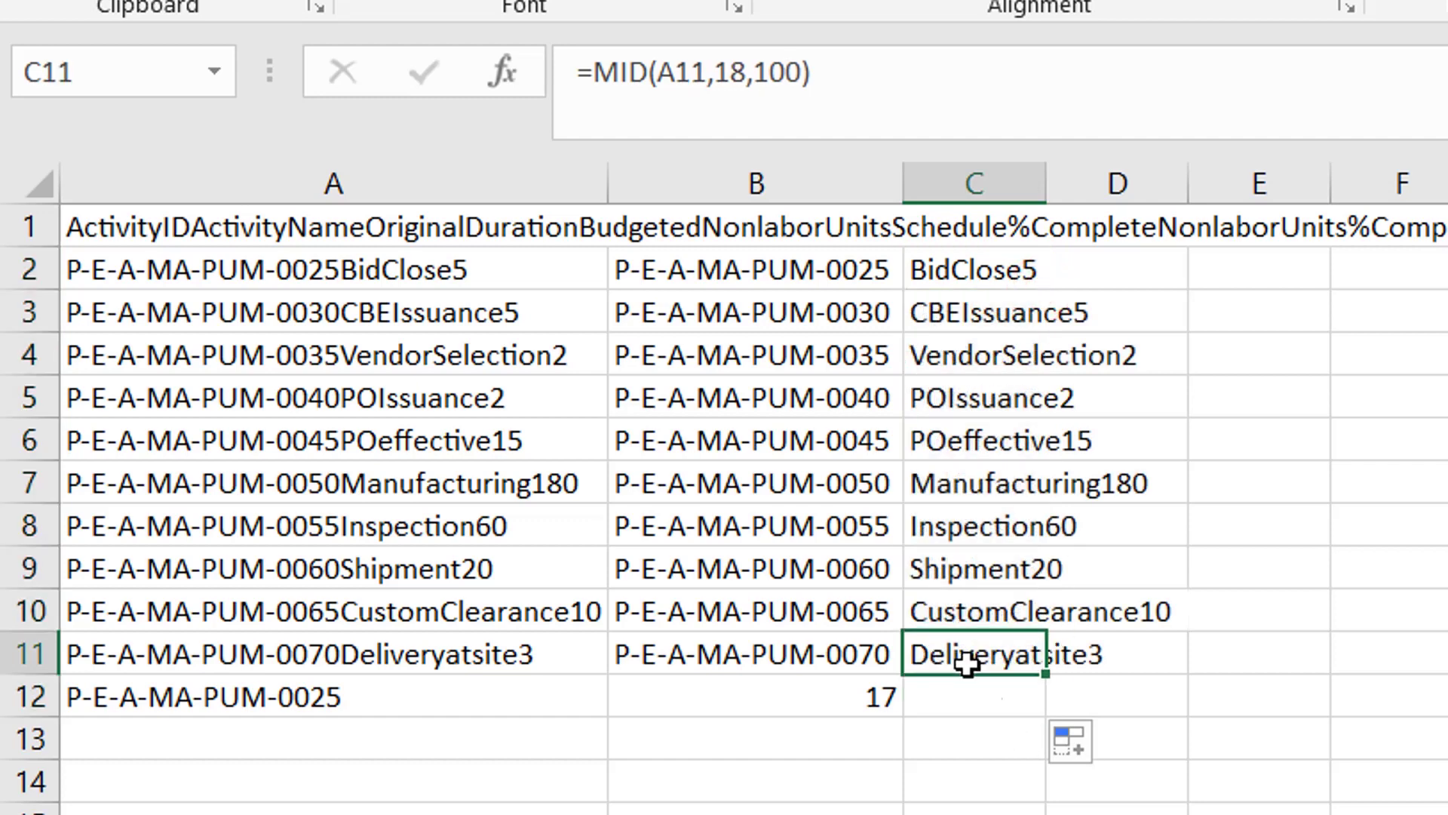
{"action": "double_click", "coordinate": [1046, 181]}
{"action": "left_click_drag", "start_coordinate": [1068, 264], "coordinate": [1062, 658]}
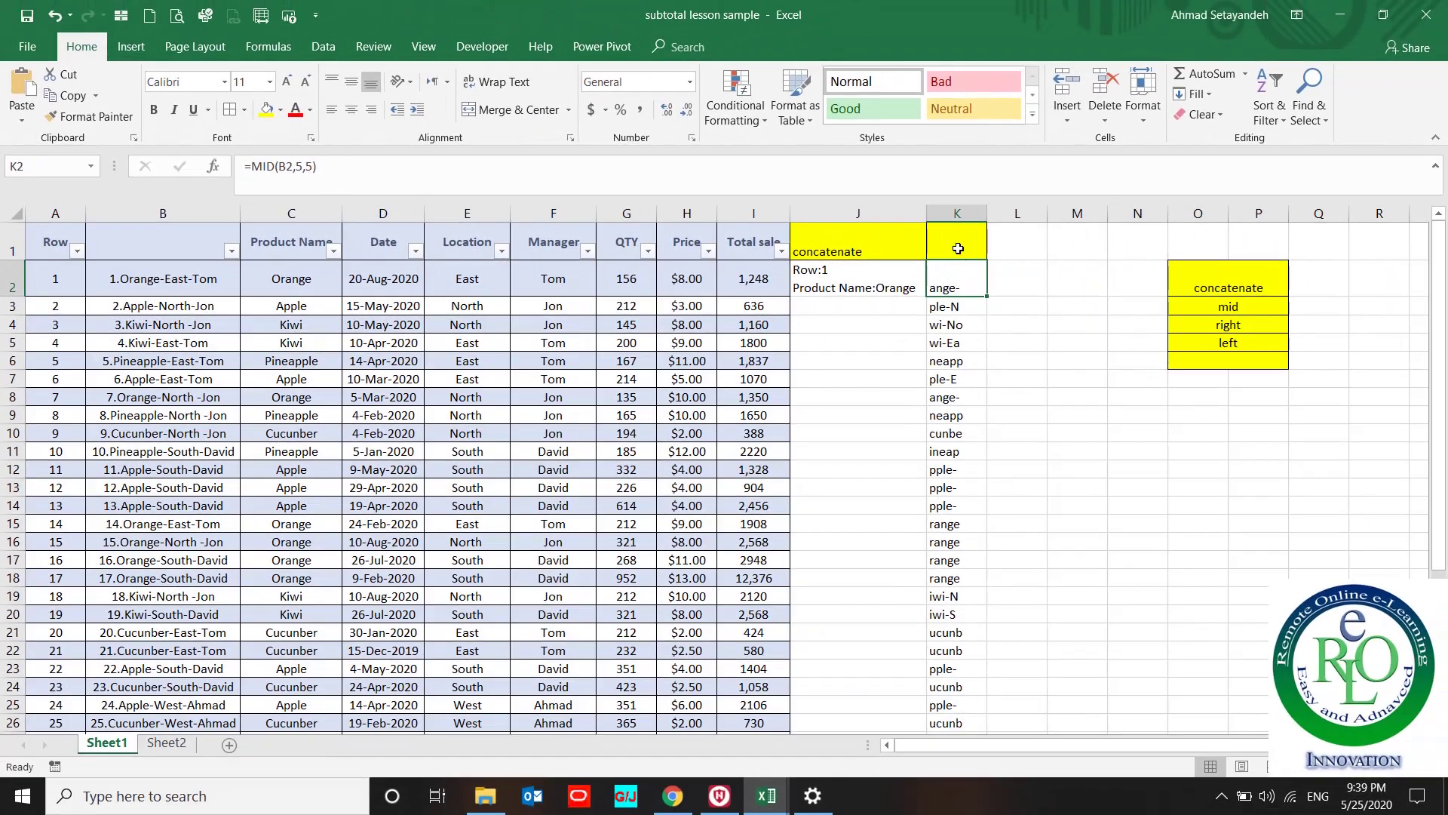
- Enter the heading MID in cell K1 of Sheet1
{"action": "left_click", "coordinate": [955, 245]}
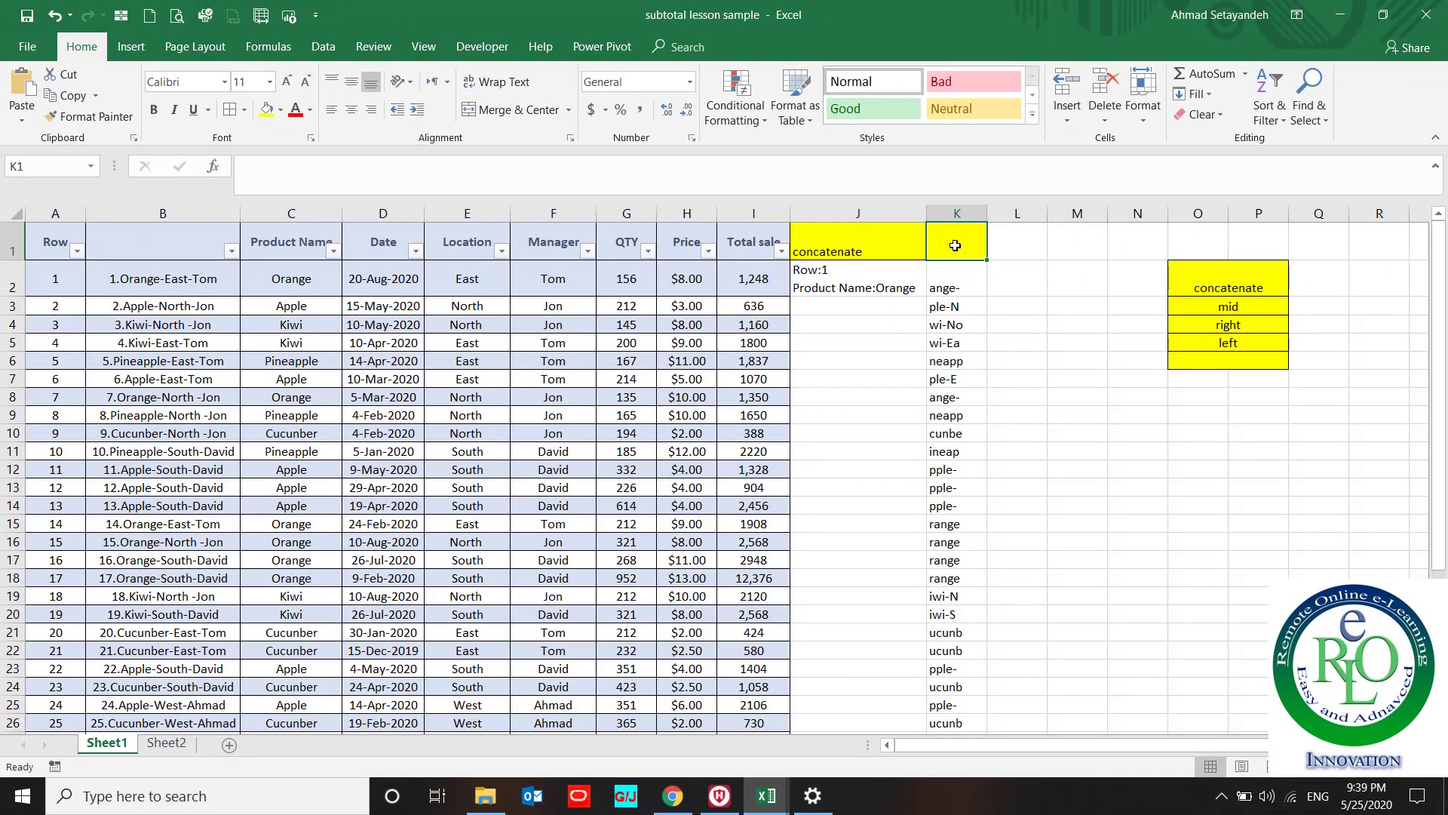
{"action": "type", "text": "MID"}
{"action": "key", "text": "Return"}
{"action": "key", "text": "Right"}
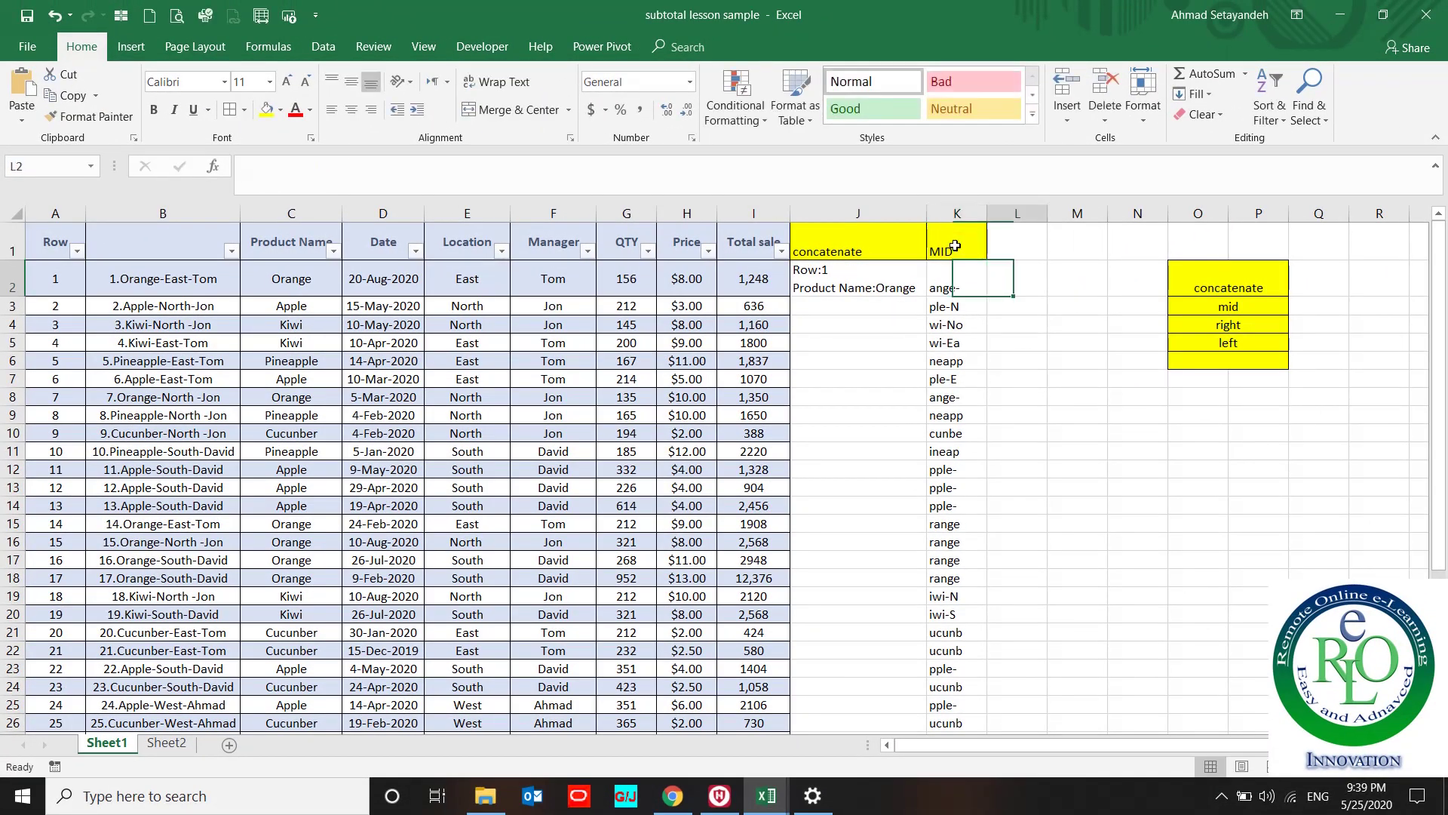
{"action": "key", "text": "Up"}
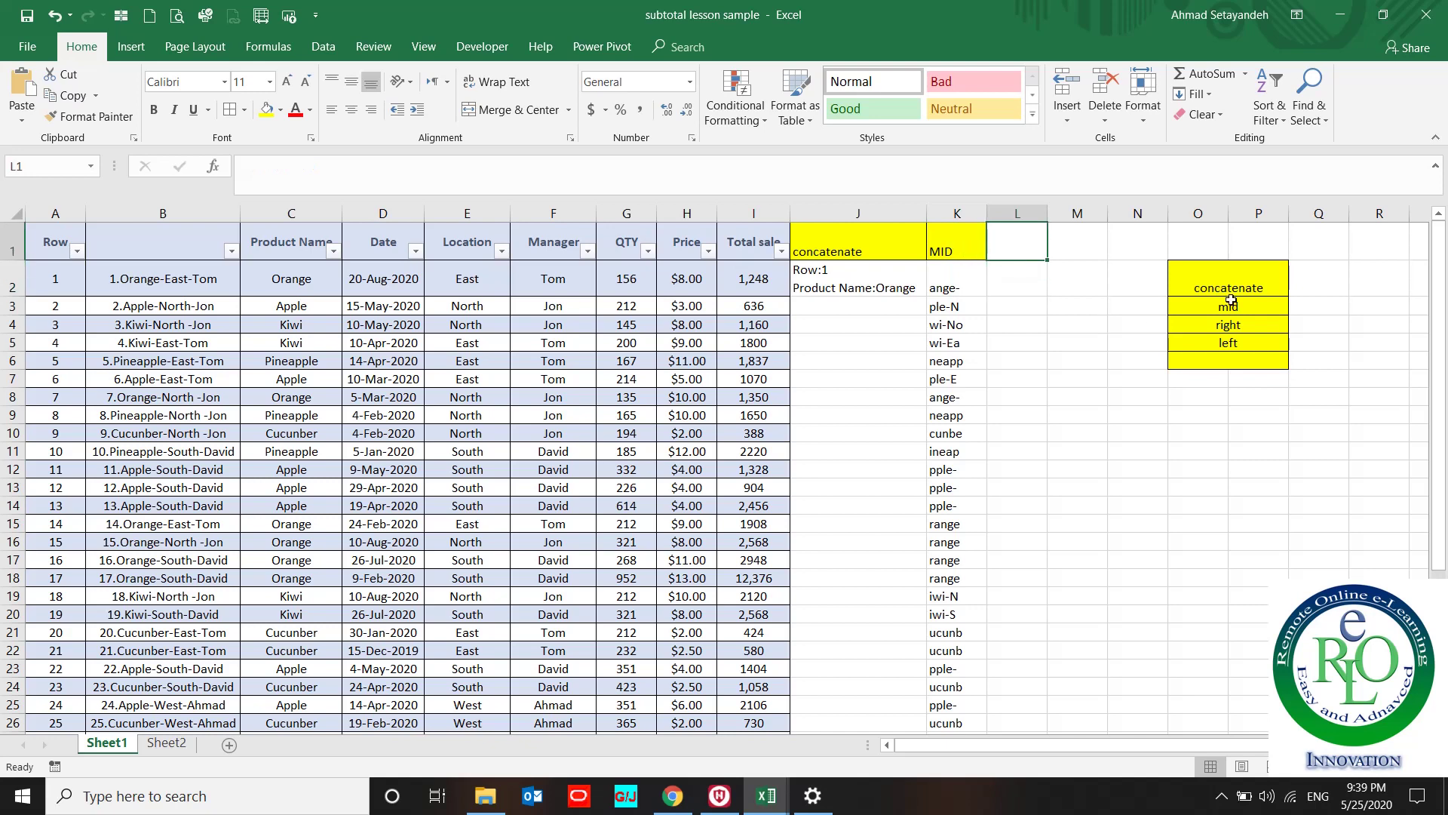
- Enter =RIGHT(C2,5) in L2 to extract the last five characters of the product name
{"action": "left_click_drag", "start_coordinate": [1243, 316], "coordinate": [1229, 343]}
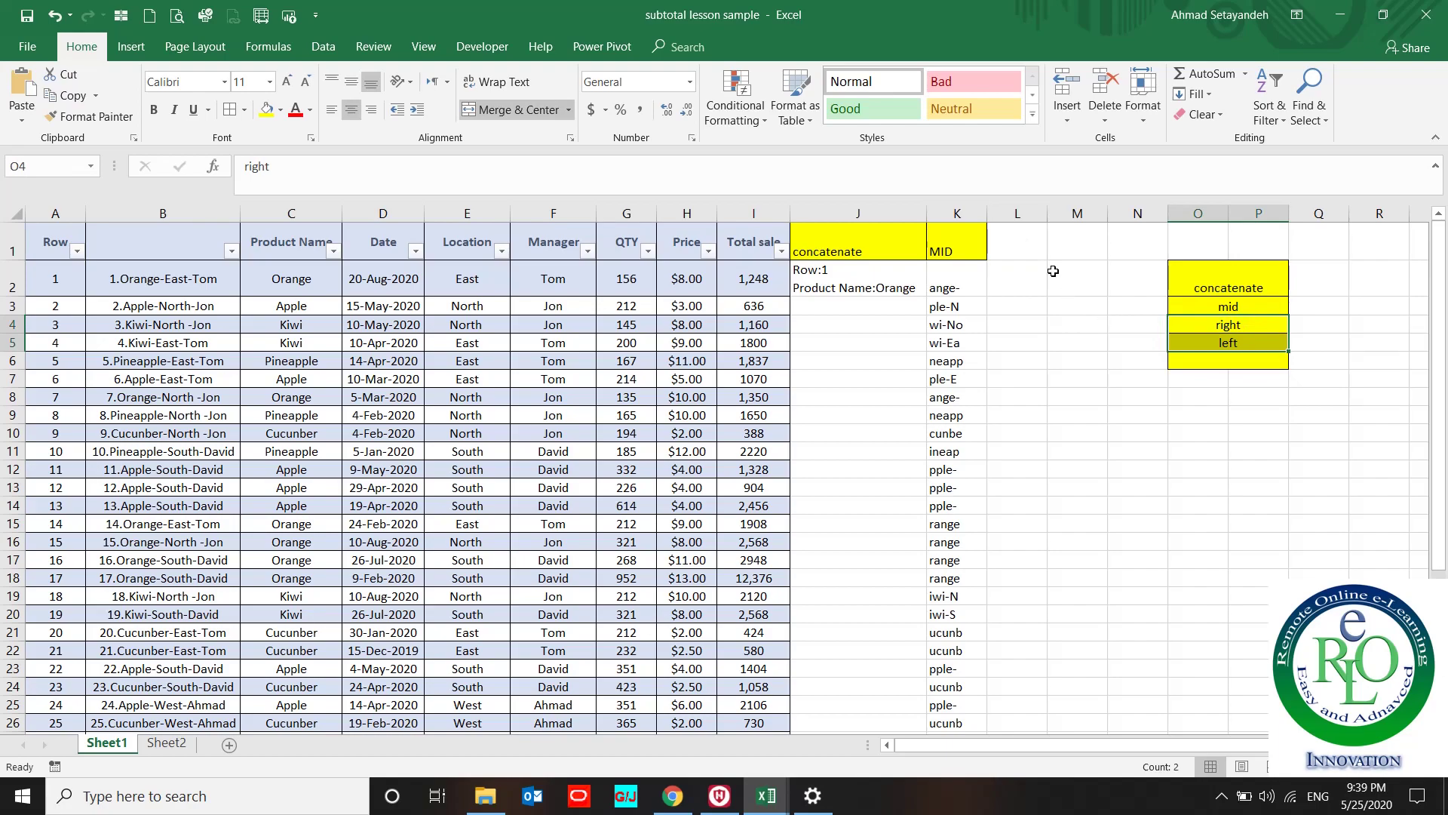
{"action": "left_click", "coordinate": [1015, 283]}
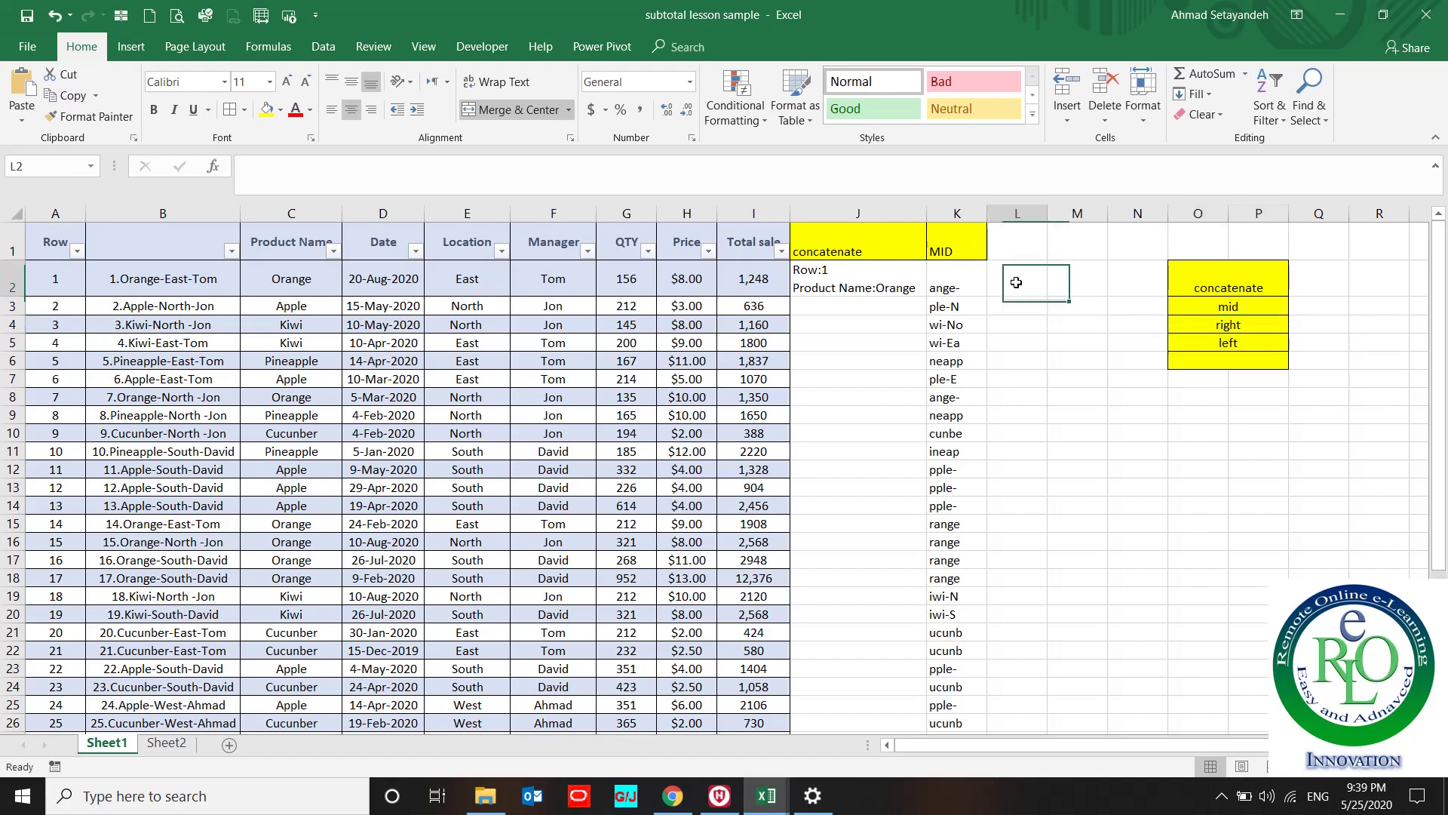
{"action": "type", "text": "=right("}
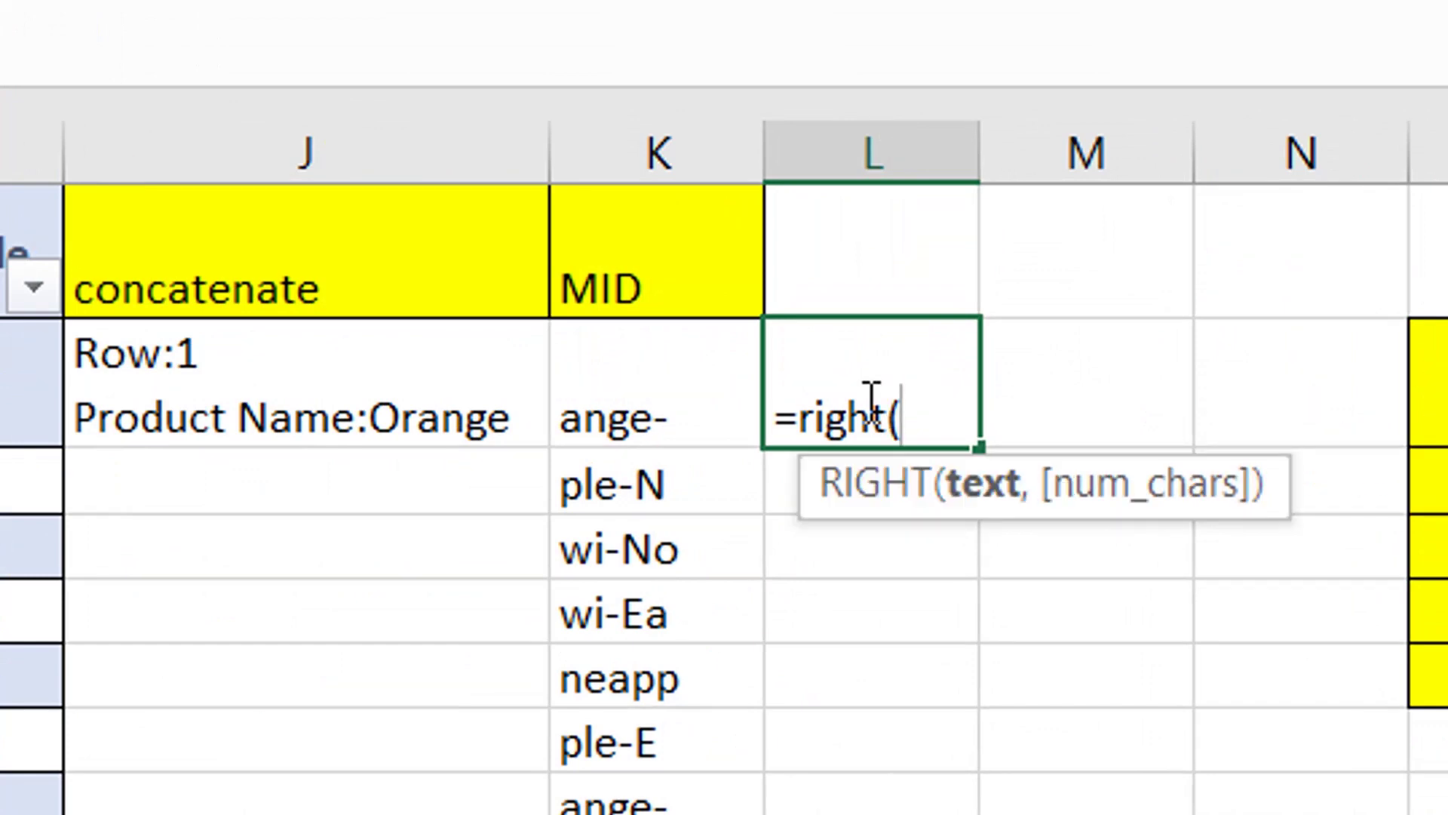
{"action": "key", "text": "Left"}
{"action": "key", "text": "Left"}
{"action": "key", "text": "Left"}
{"action": "key", "text": "Left"}
{"action": "key", "text": "Left"}
{"action": "key", "text": "Left"}
{"action": "key", "text": "Left"}
{"action": "key", "text": "Left"}
{"action": "key", "text": "Left"}
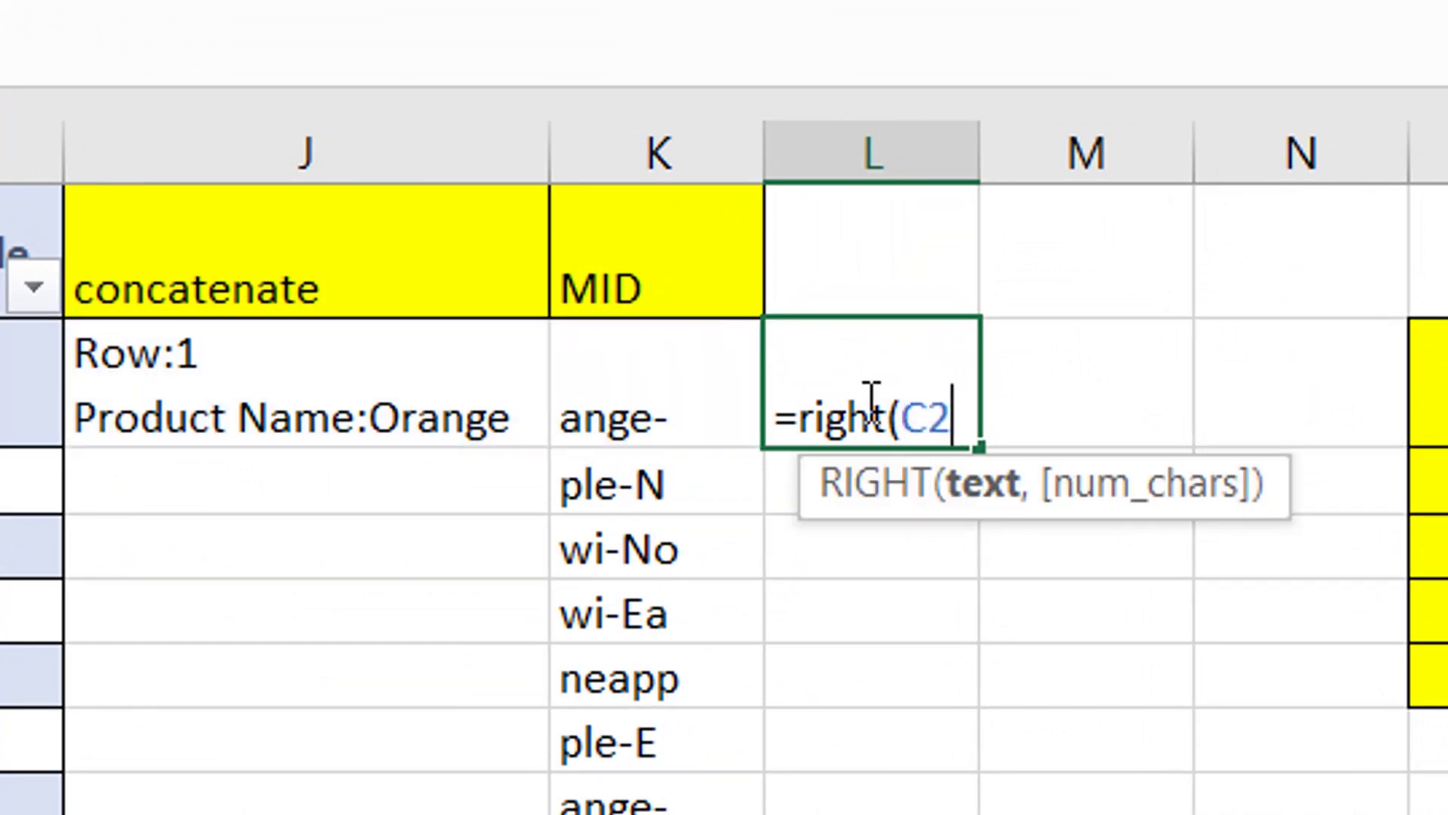
{"action": "type", "text": ","}
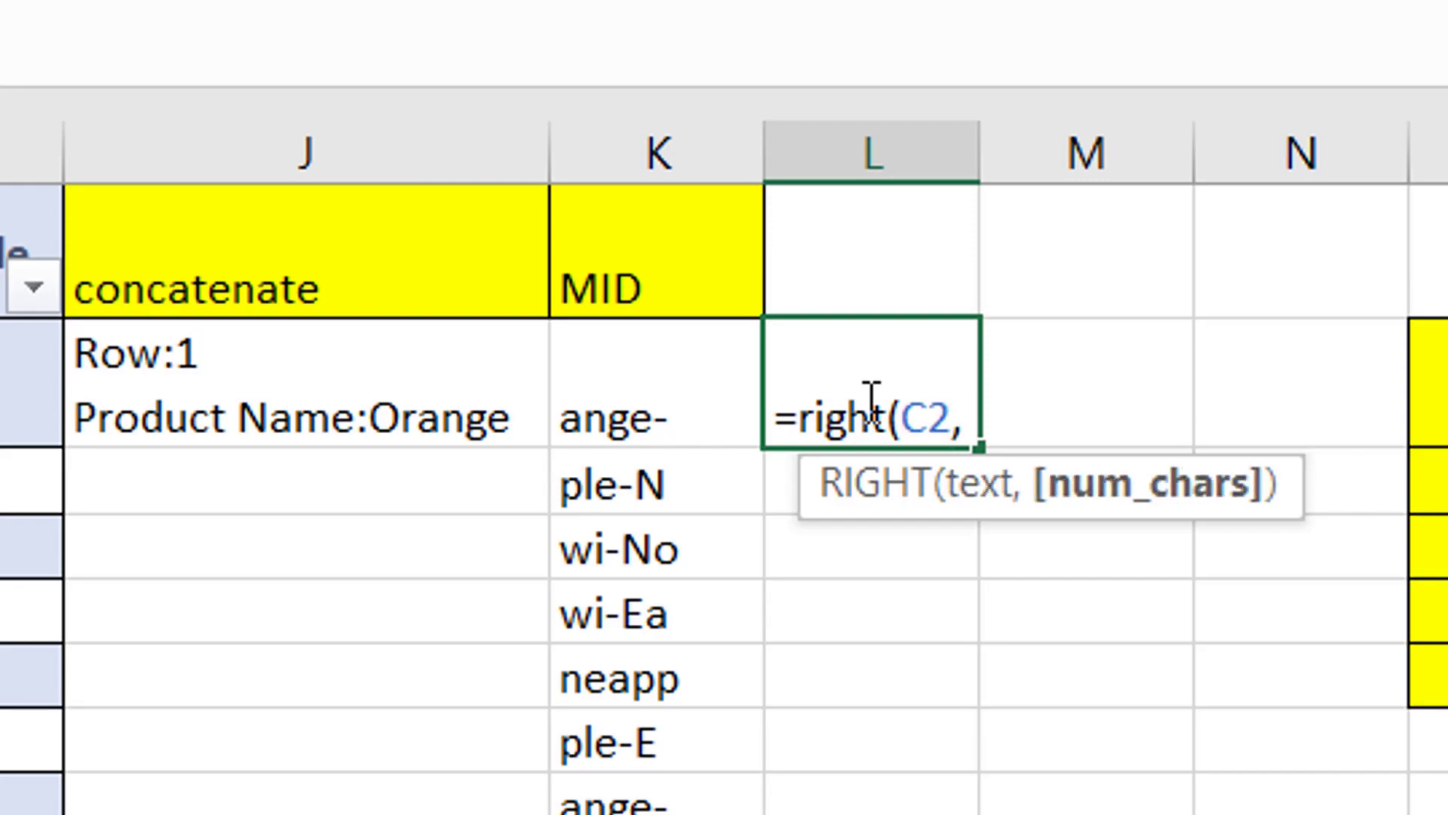
{"action": "type", "text": "5)"}
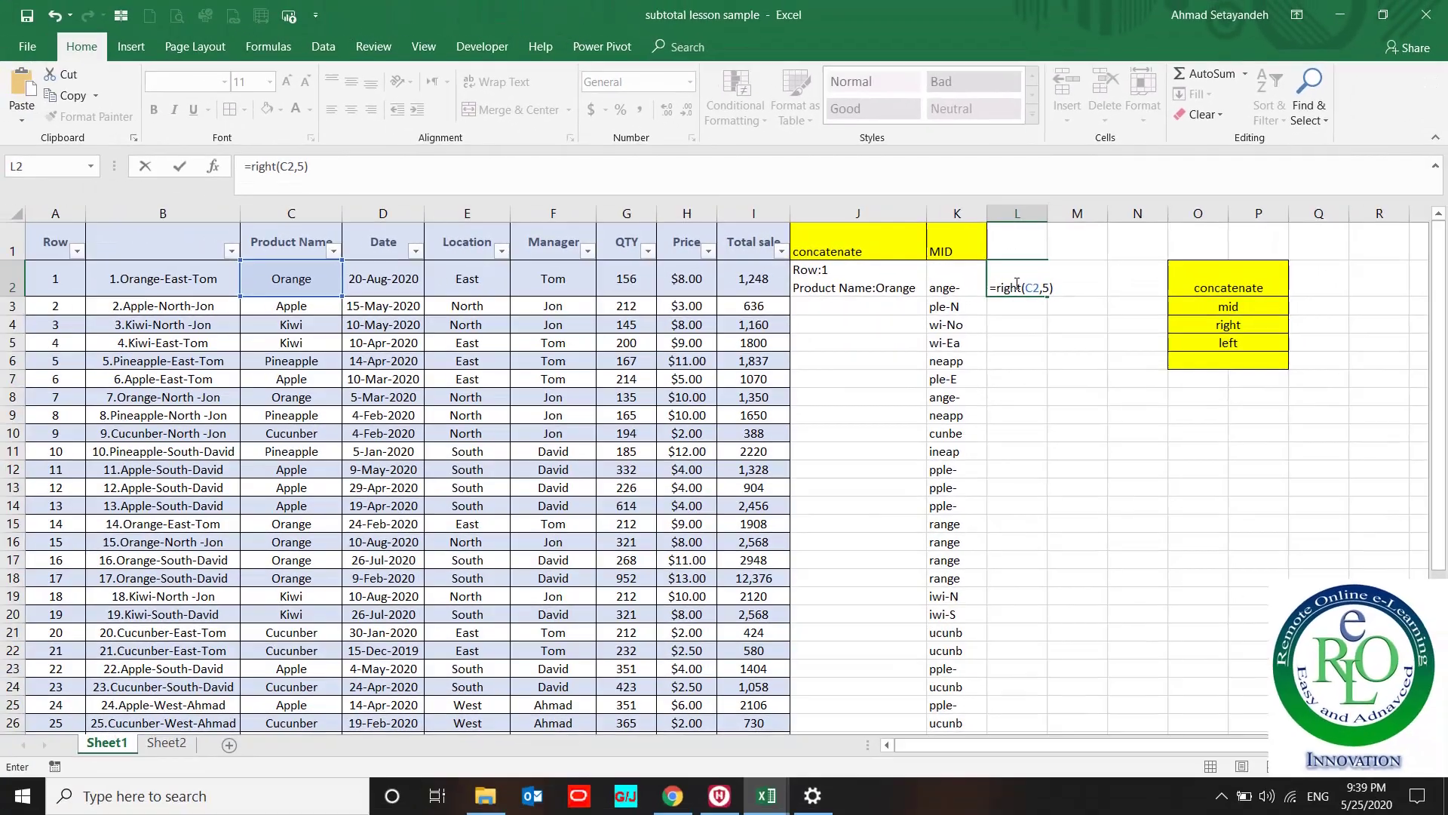
{"action": "key", "text": "Return"}
{"action": "left_click", "coordinate": [1015, 284]}
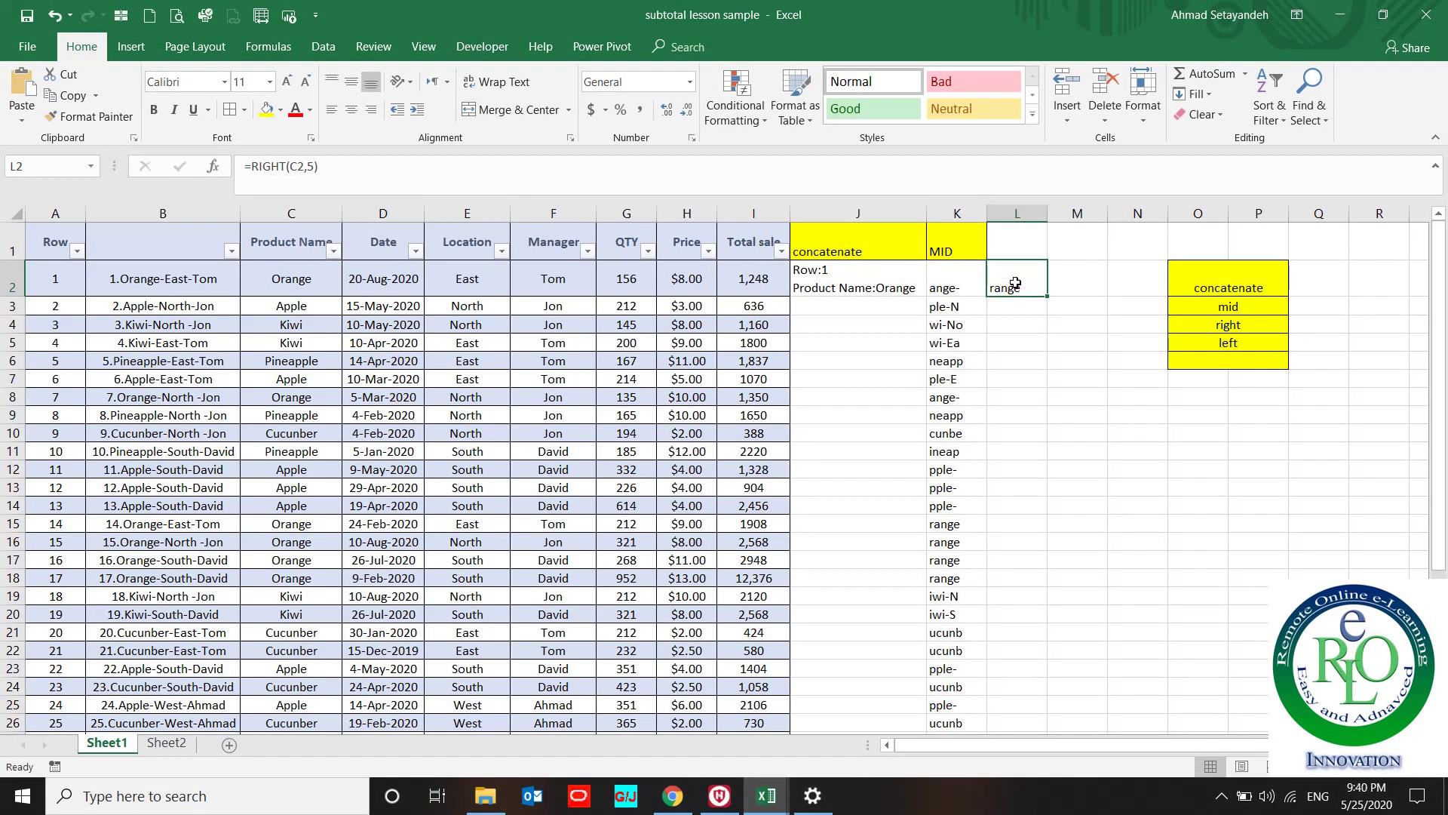
- Copy the yellow heading format from K1 to cells L1:N1
{"action": "left_click", "coordinate": [974, 243]}
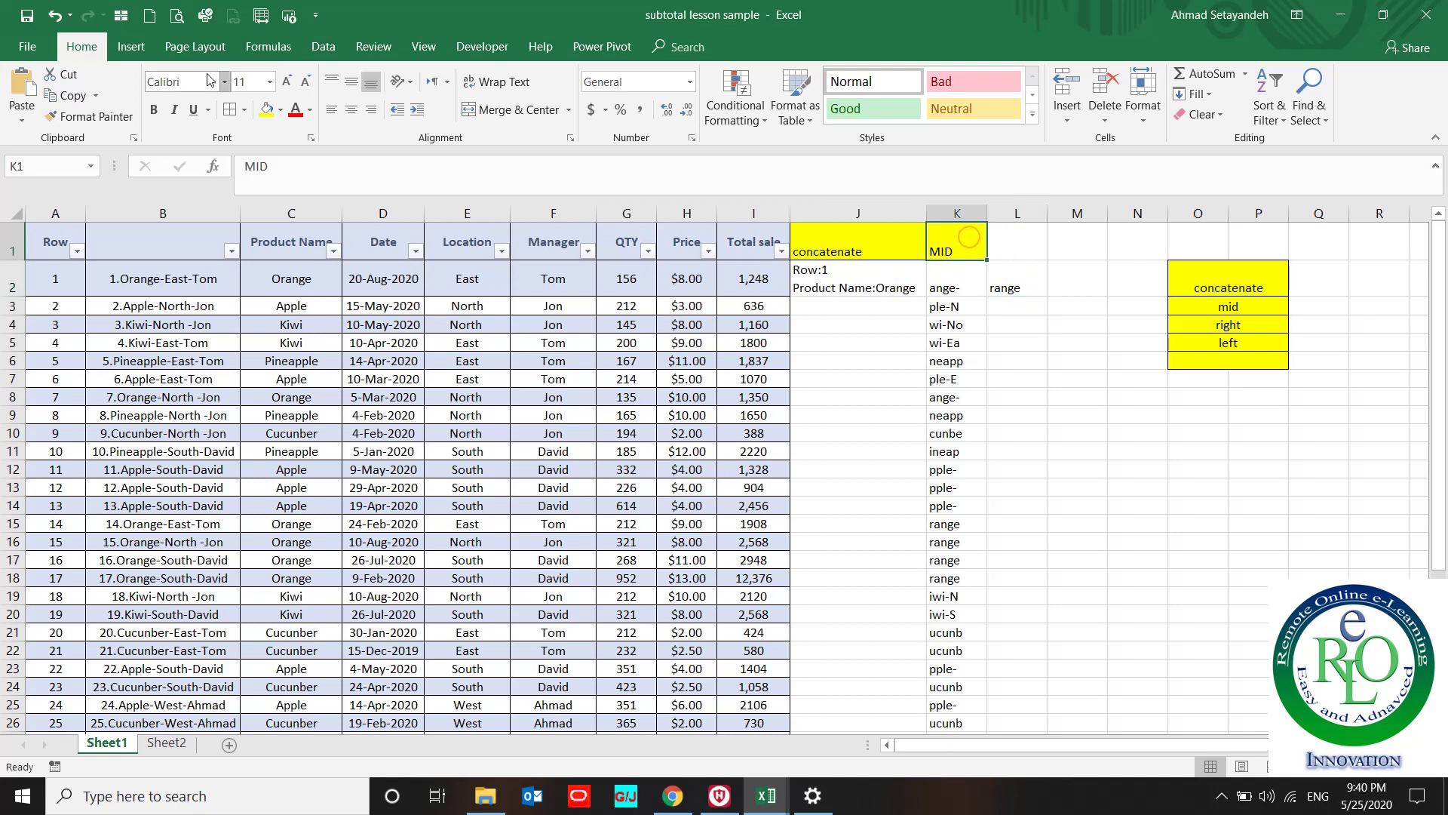
{"action": "left_click", "coordinate": [122, 112]}
{"action": "left_click_drag", "start_coordinate": [1003, 242], "coordinate": [1114, 240]}
- Enter the headings RIGHT in L1 and LEFT in M1
{"action": "left_click", "coordinate": [1013, 240]}
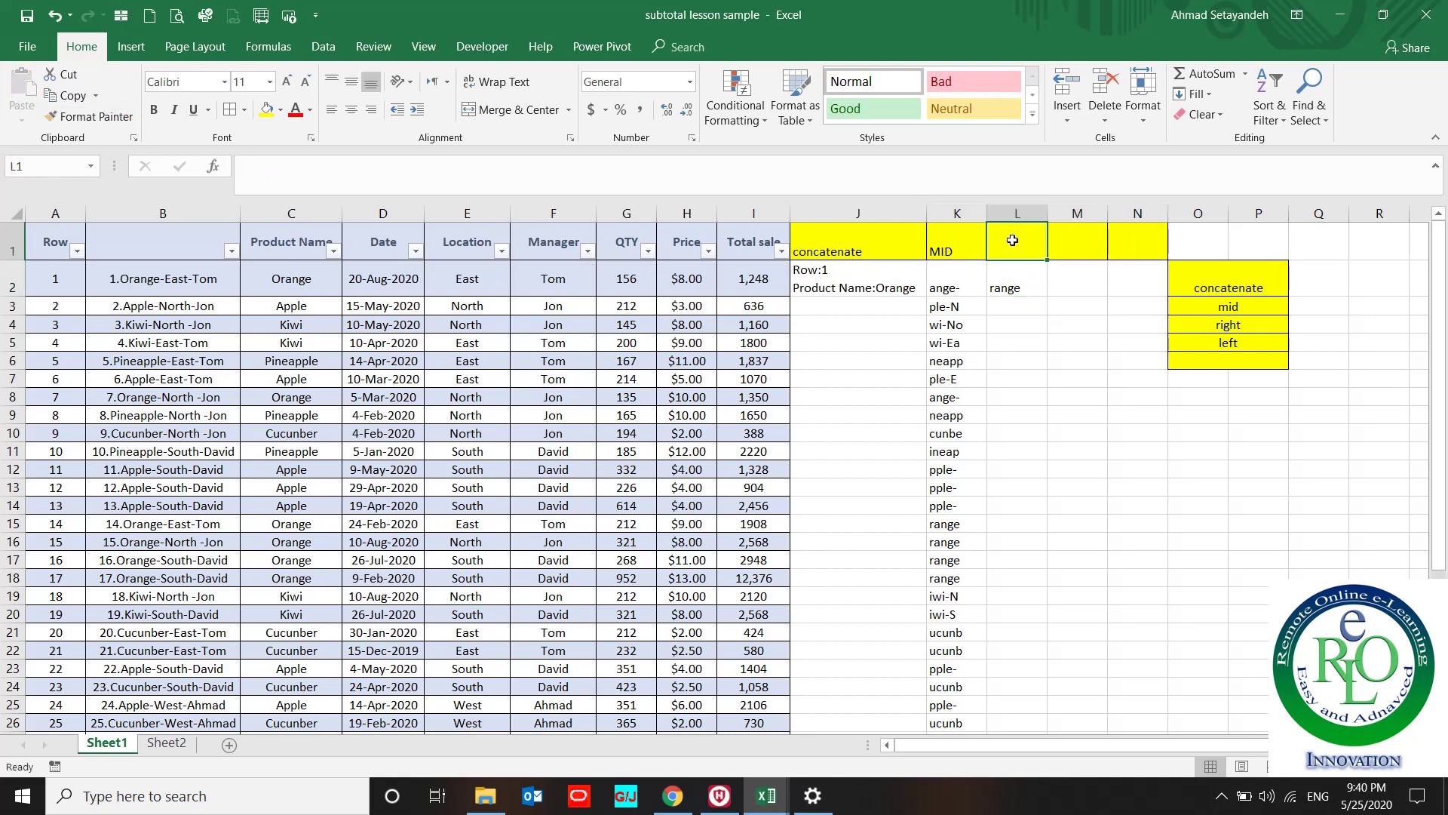
{"action": "type", "text": "RIG"}
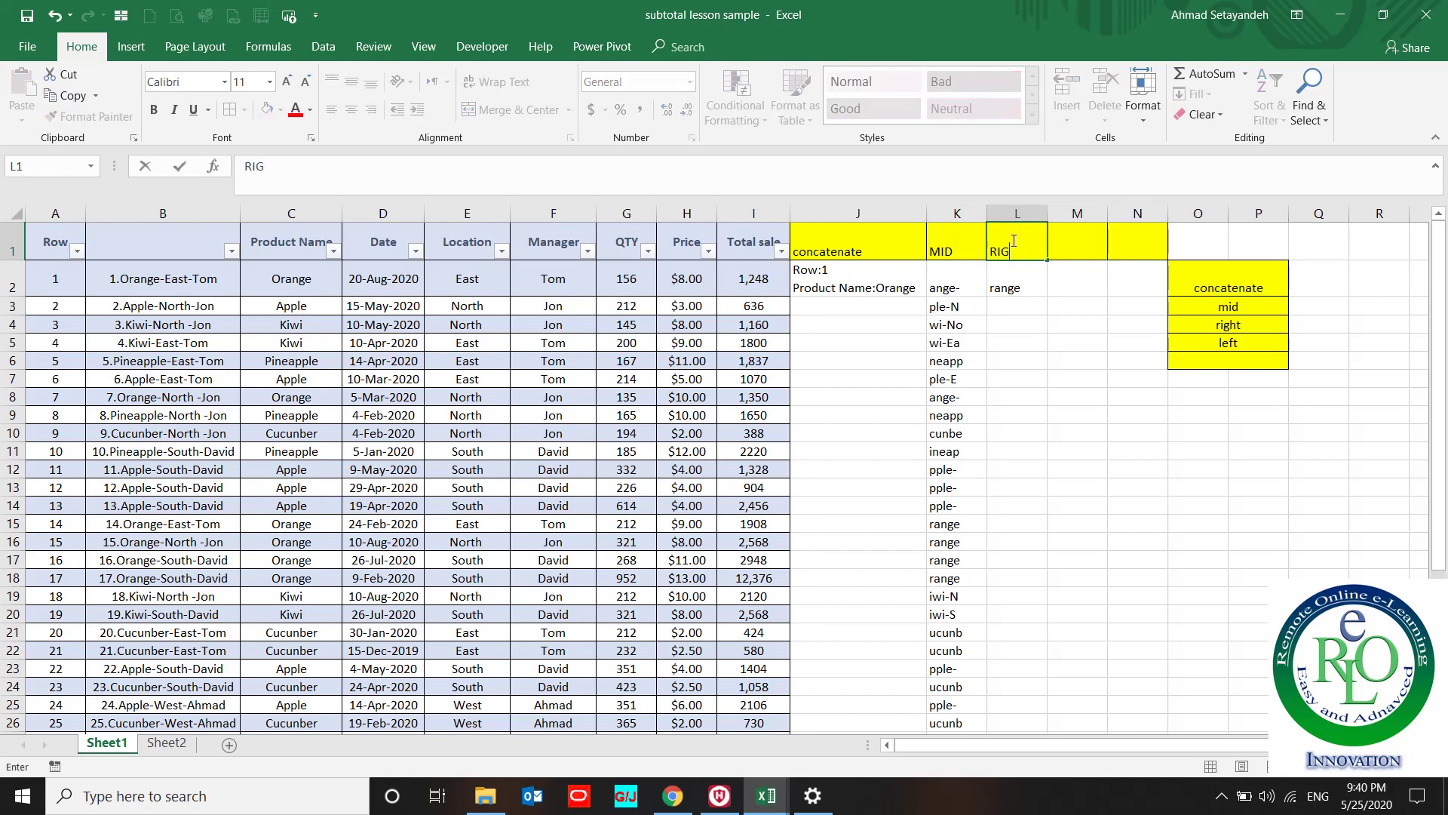
{"action": "type", "text": "HT"}
{"action": "key", "text": "Tab"}
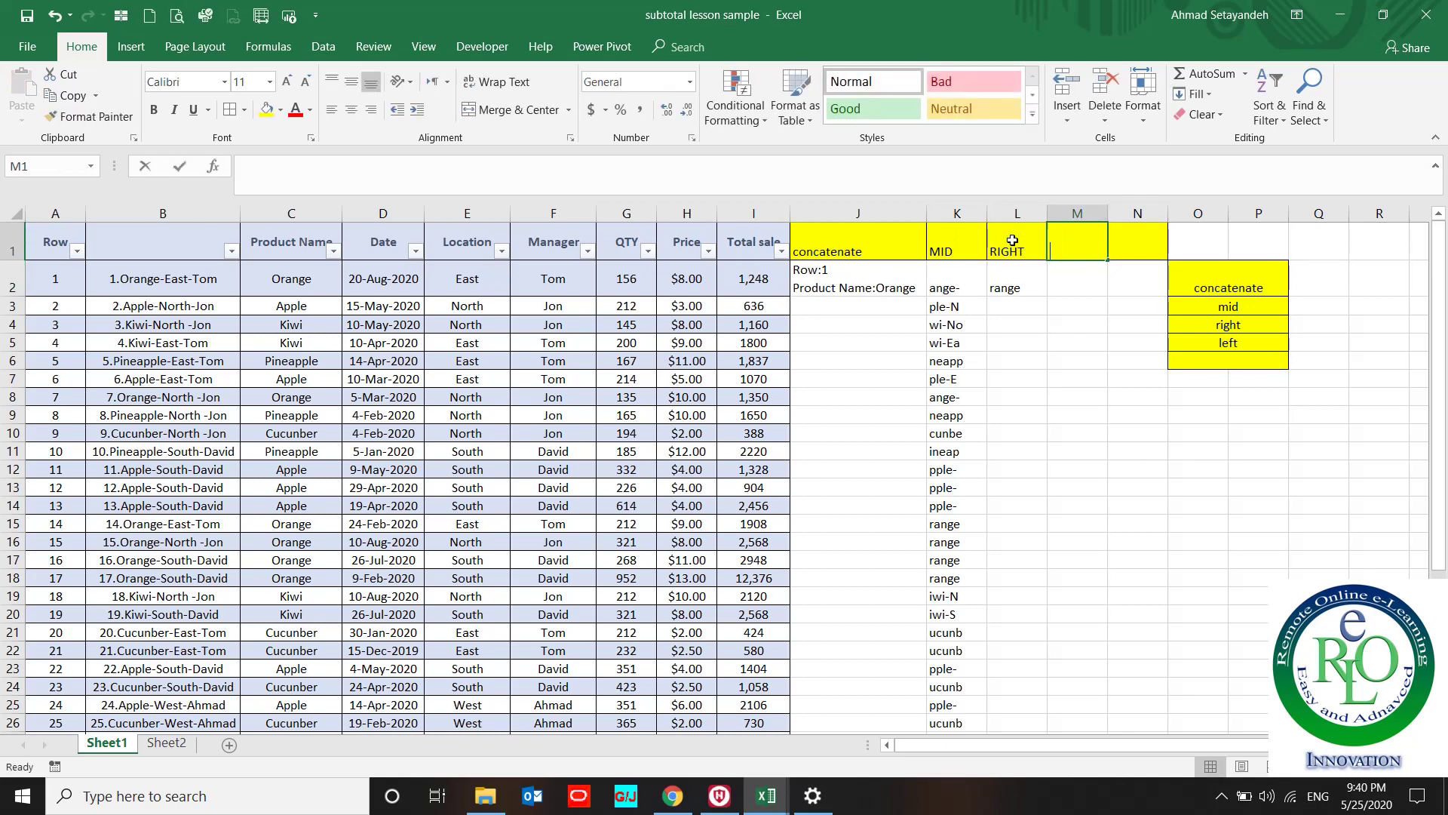
{"action": "type", "text": "LEFT"}
{"action": "key", "text": "Return"}
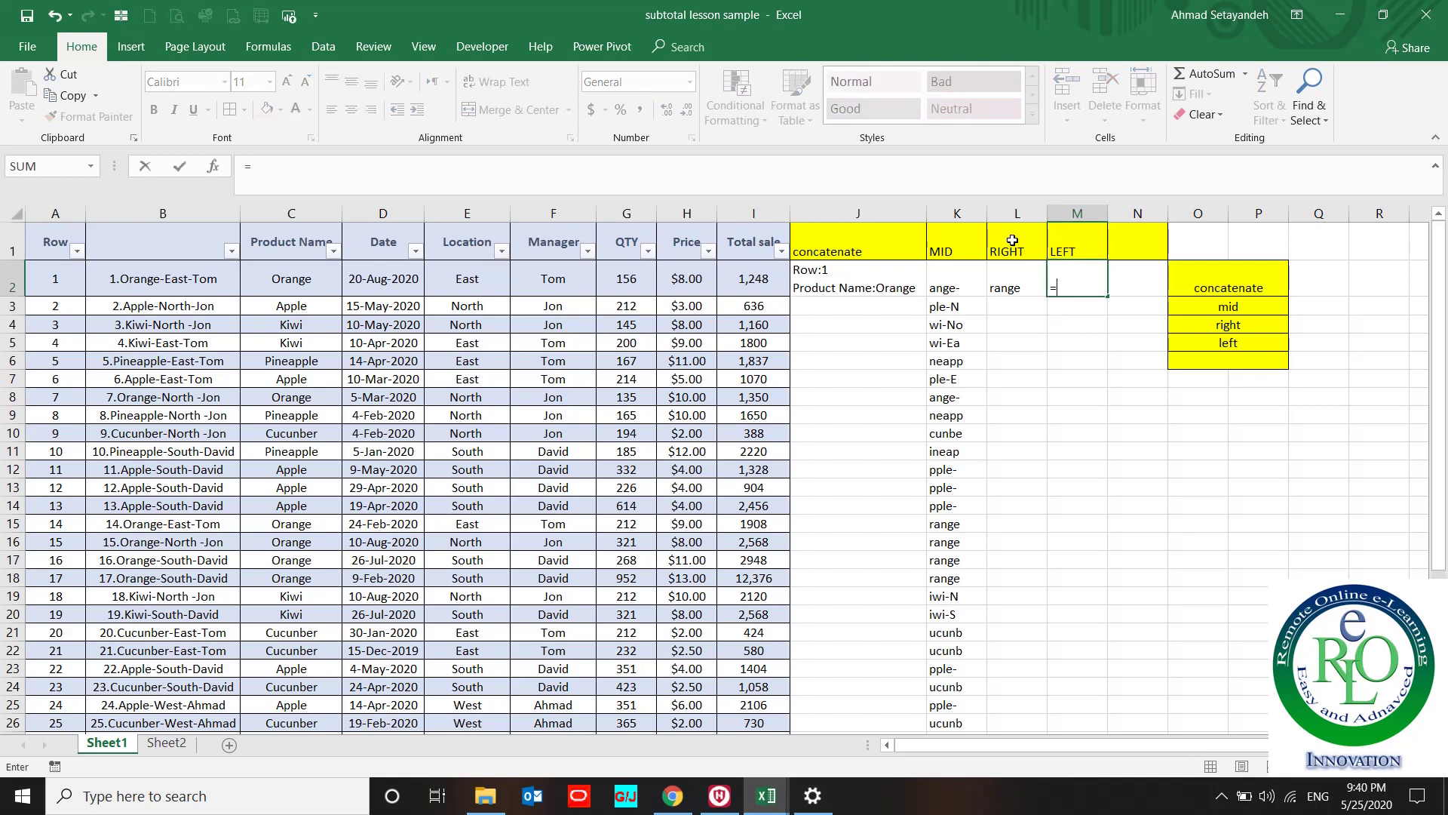
- Enter =LEFT(C2,5) in M2 to extract the first five characters of the product name
{"action": "type", "text": "=left"}
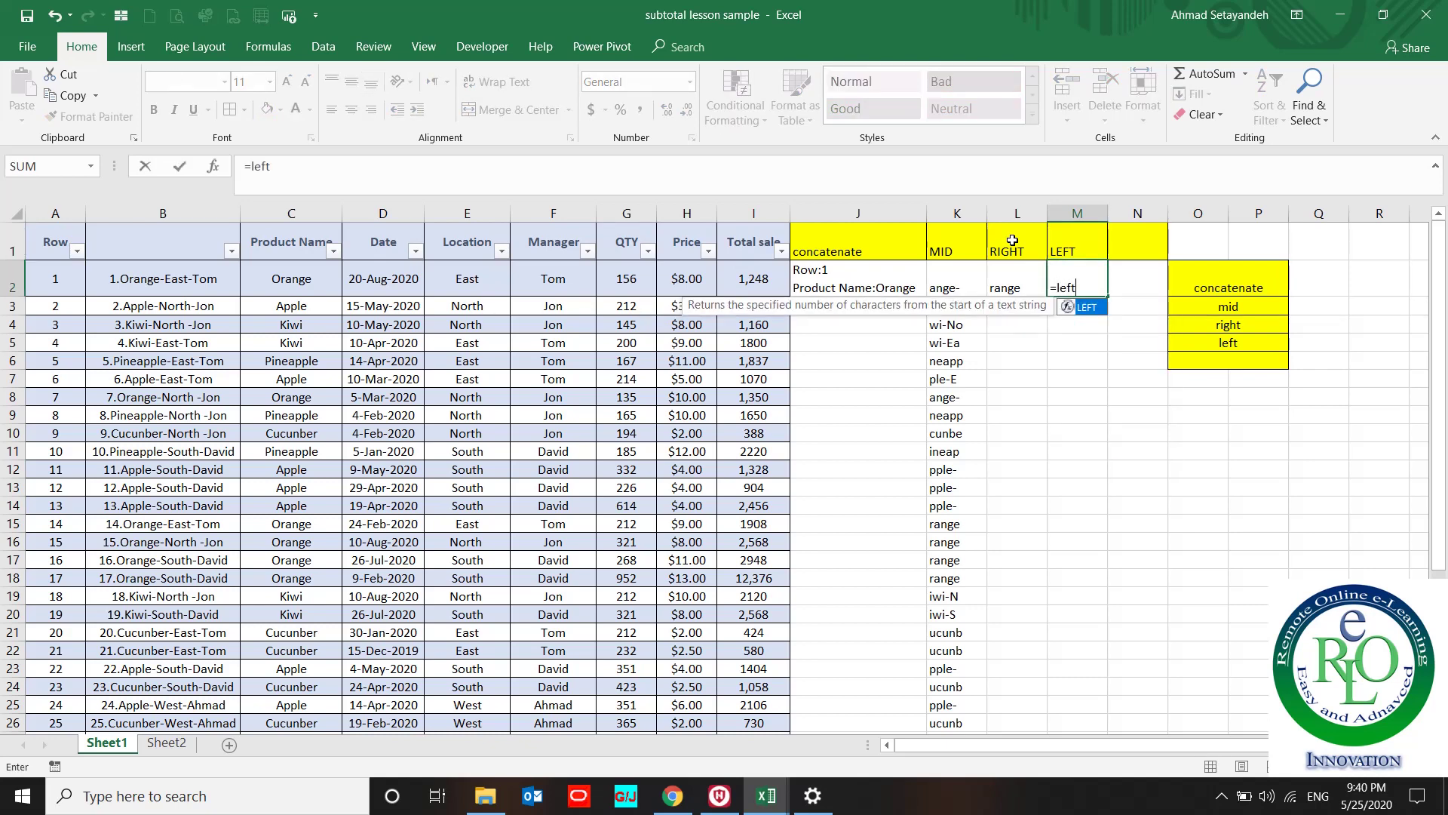
{"action": "type", "text": "("}
{"action": "key", "text": "Left"}
{"action": "key", "text": "Left"}
{"action": "key", "text": "Left"}
{"action": "key", "text": "Left"}
{"action": "key", "text": "Left"}
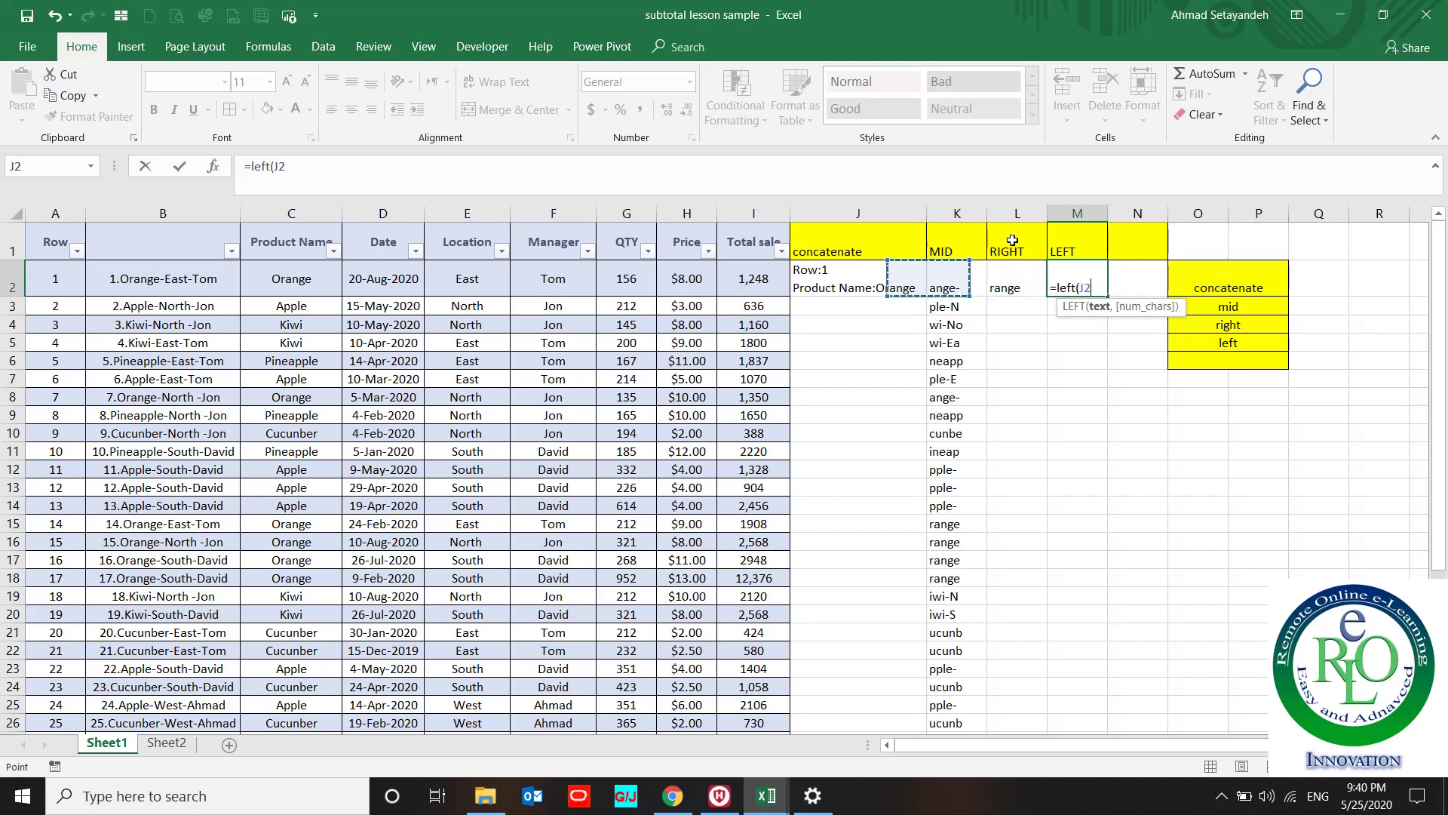
{"action": "key", "text": "Left"}
{"action": "key", "text": "Left"}
{"action": "key", "text": "Left"}
{"action": "key", "text": "Left"}
{"action": "key", "text": "Left"}
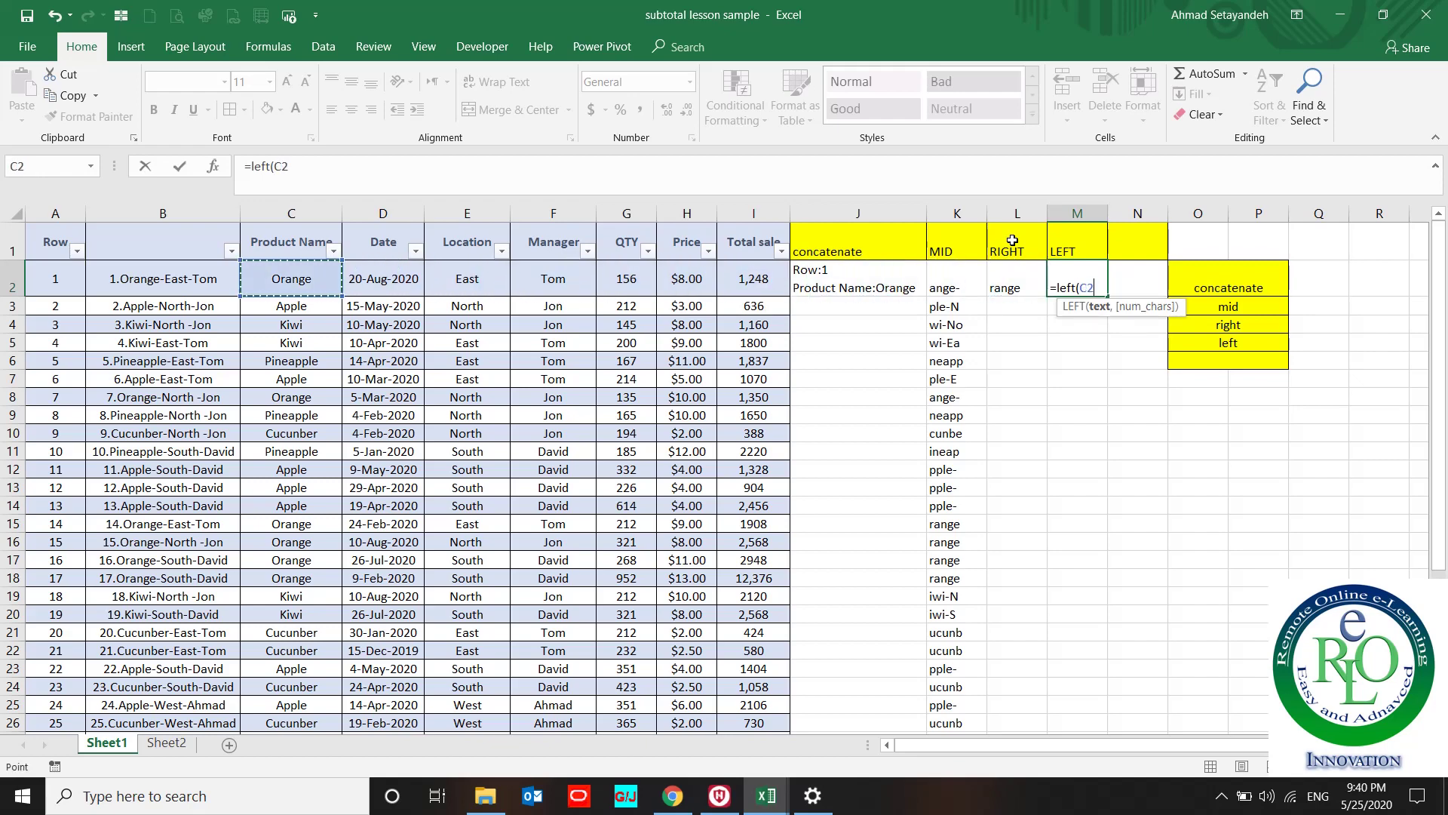
{"action": "type", "text": ",5"}
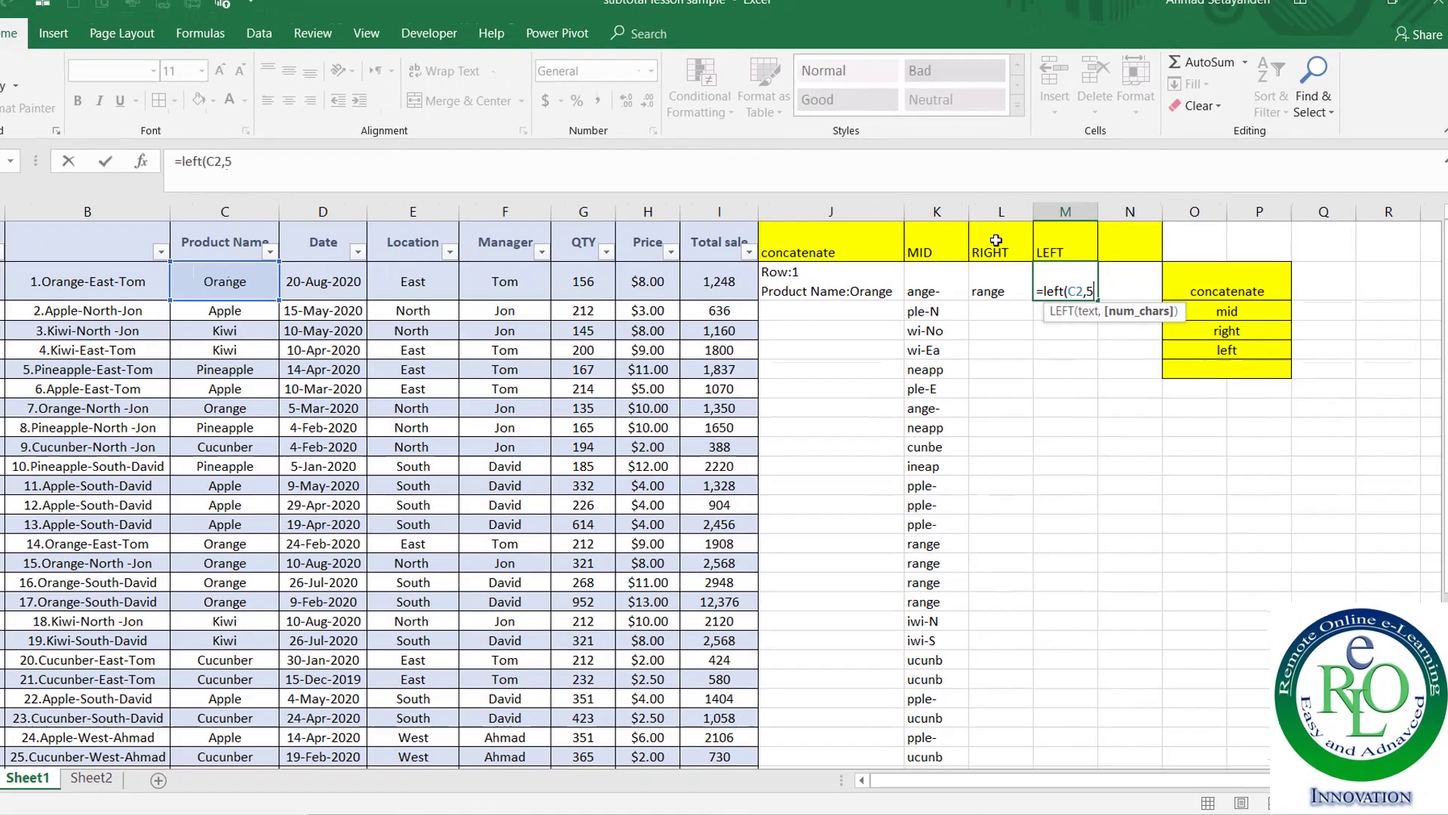
{"action": "type", "text": ")"}
{"action": "key", "text": "Return"}
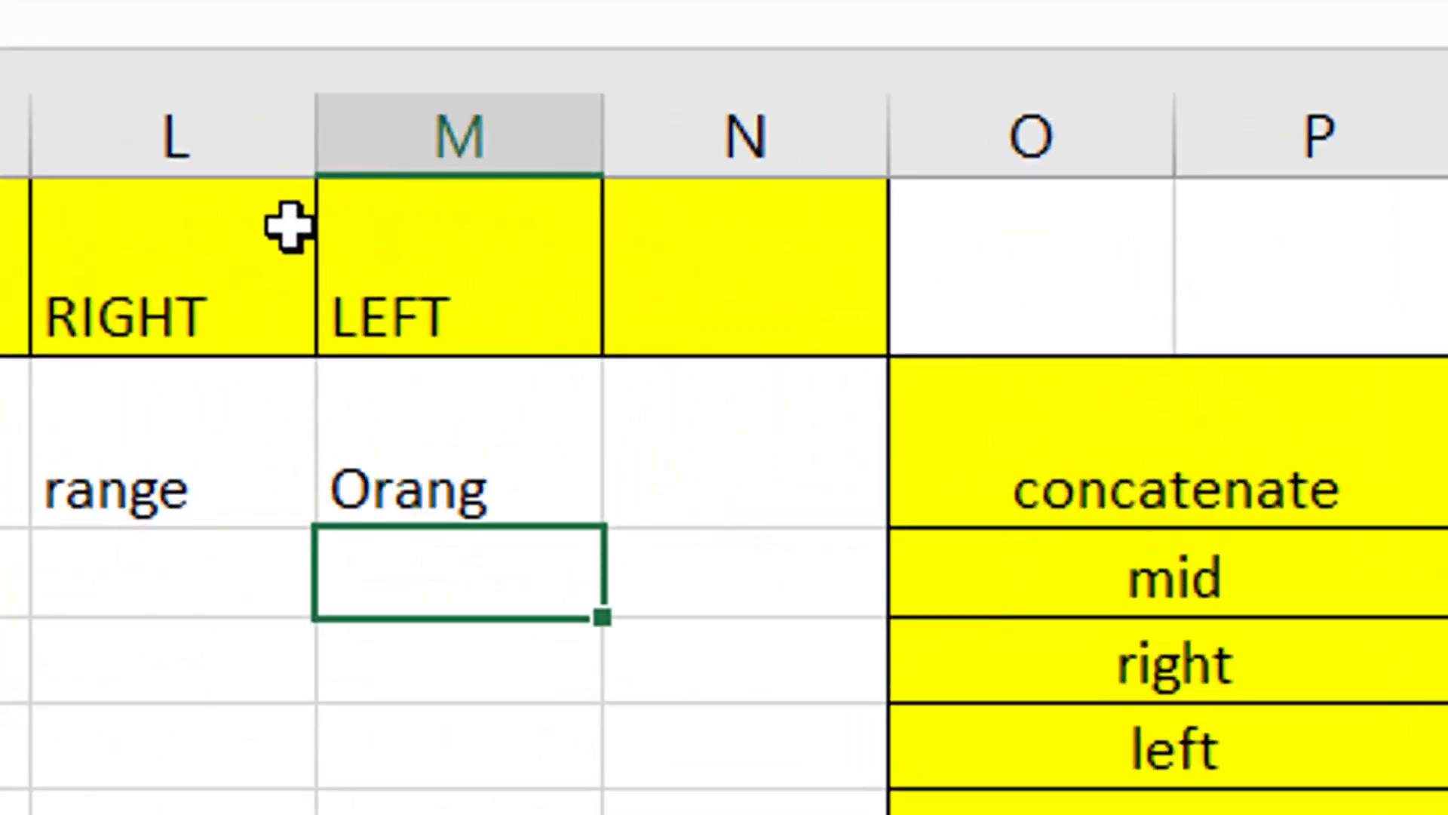
{"action": "left_click", "coordinate": [460, 449]}
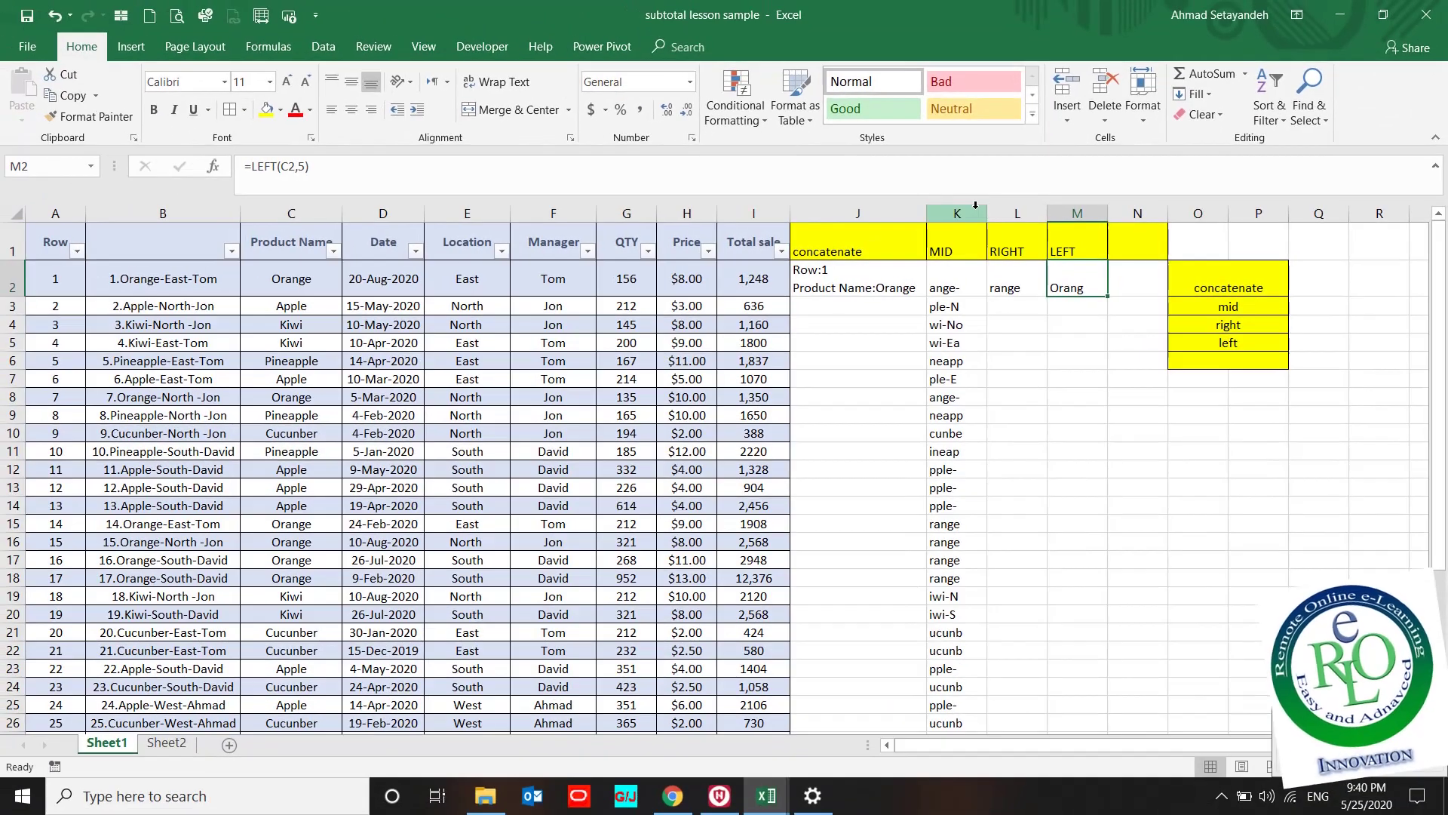
{"action": "left_click", "coordinate": [649, 138]}
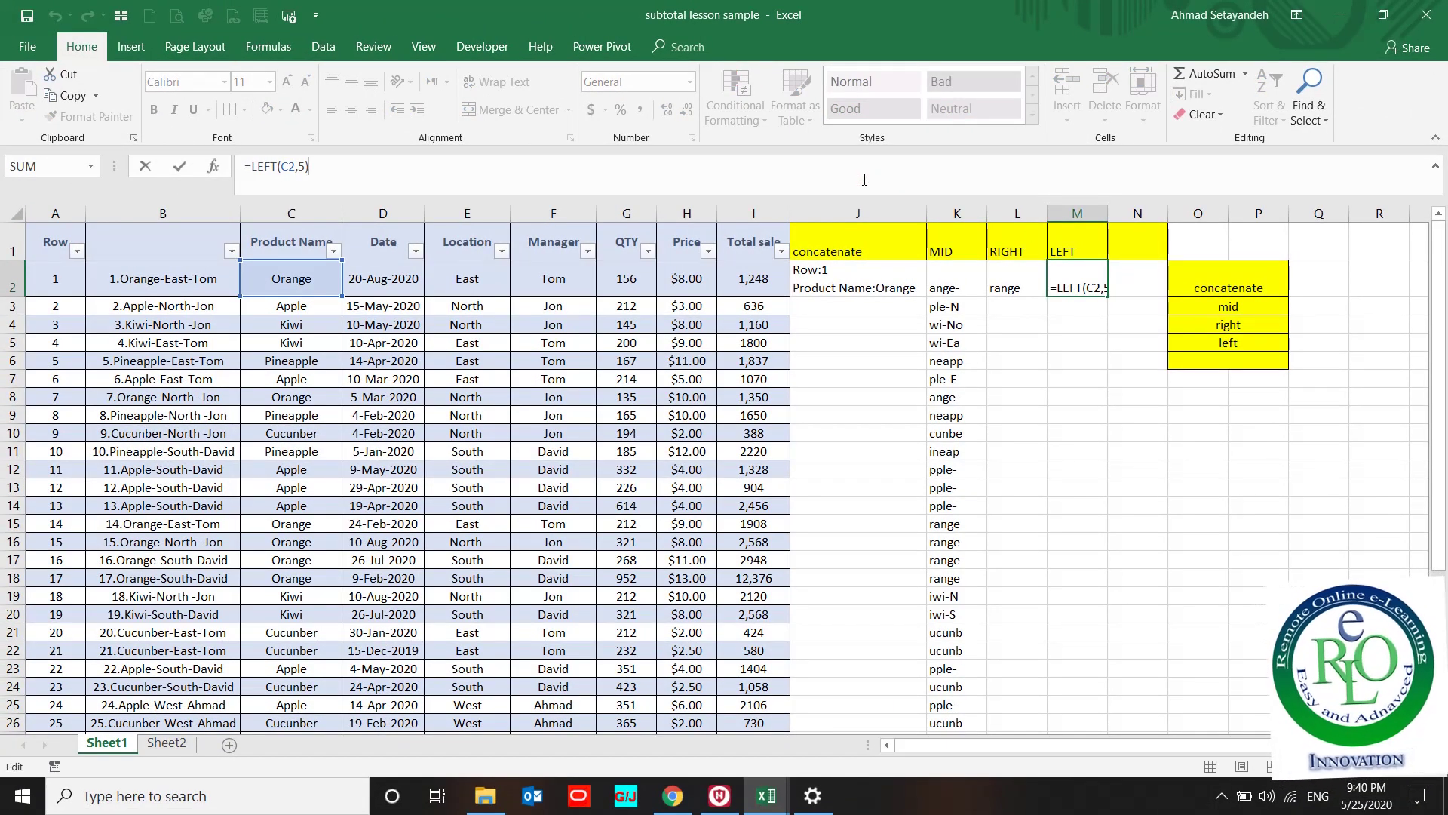
{"action": "key", "text": "ctrl+Return"}
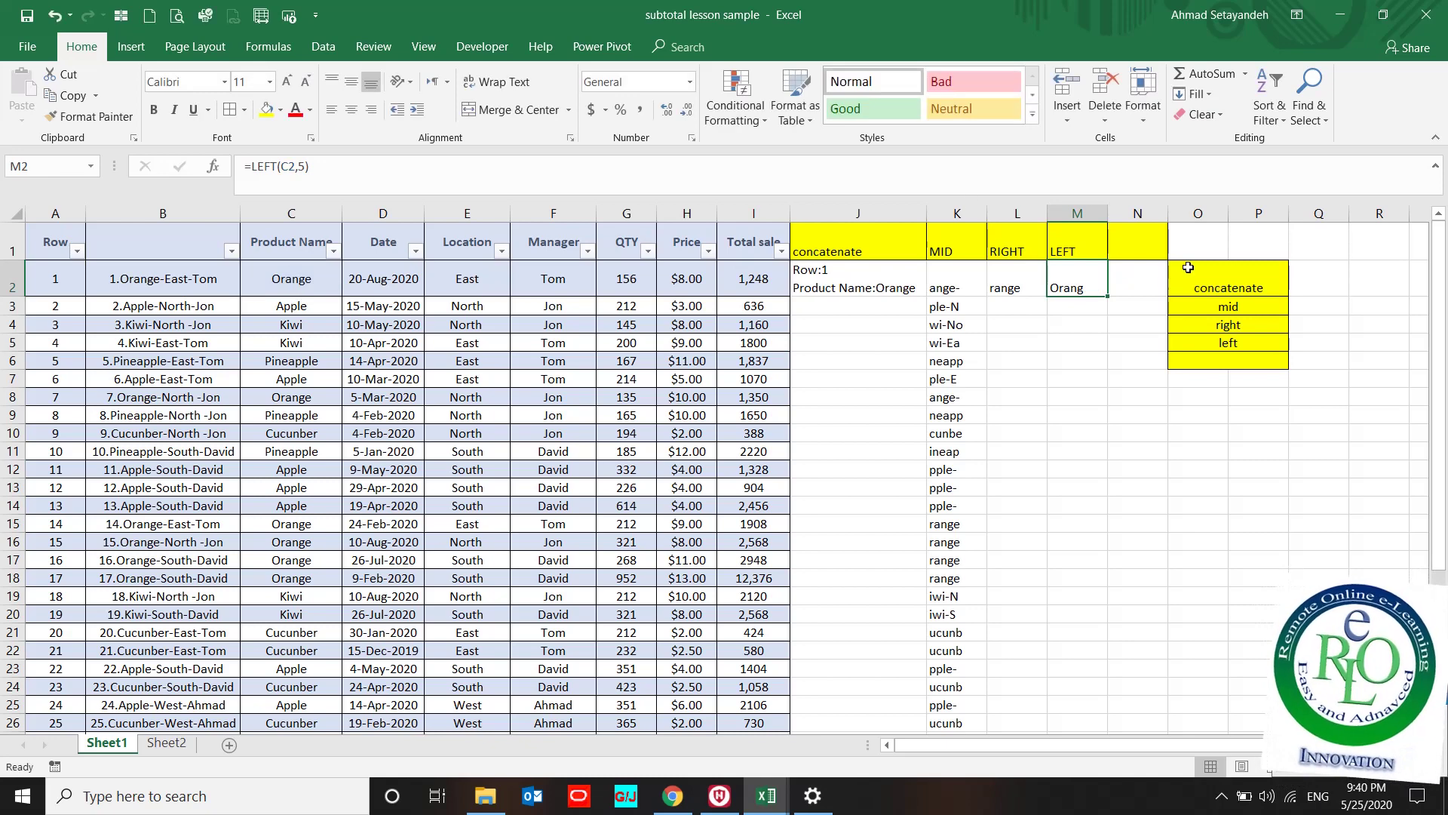
- Enter the heading LEN in cell N1
{"action": "left_click", "coordinate": [1143, 245]}
{"action": "type", "text": "L"}
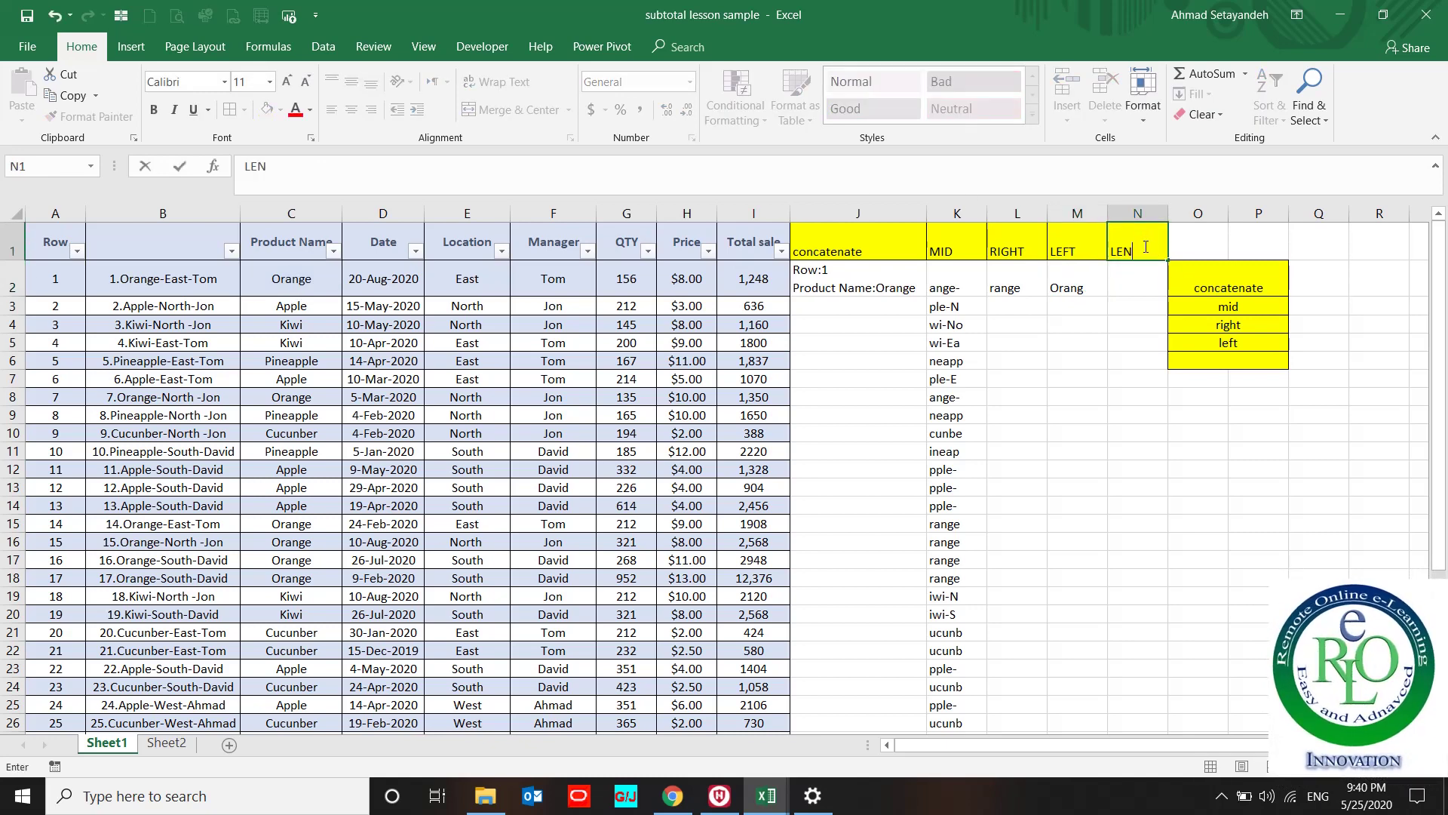
{"action": "type", "text": "EN"}
{"action": "key", "text": "Return"}
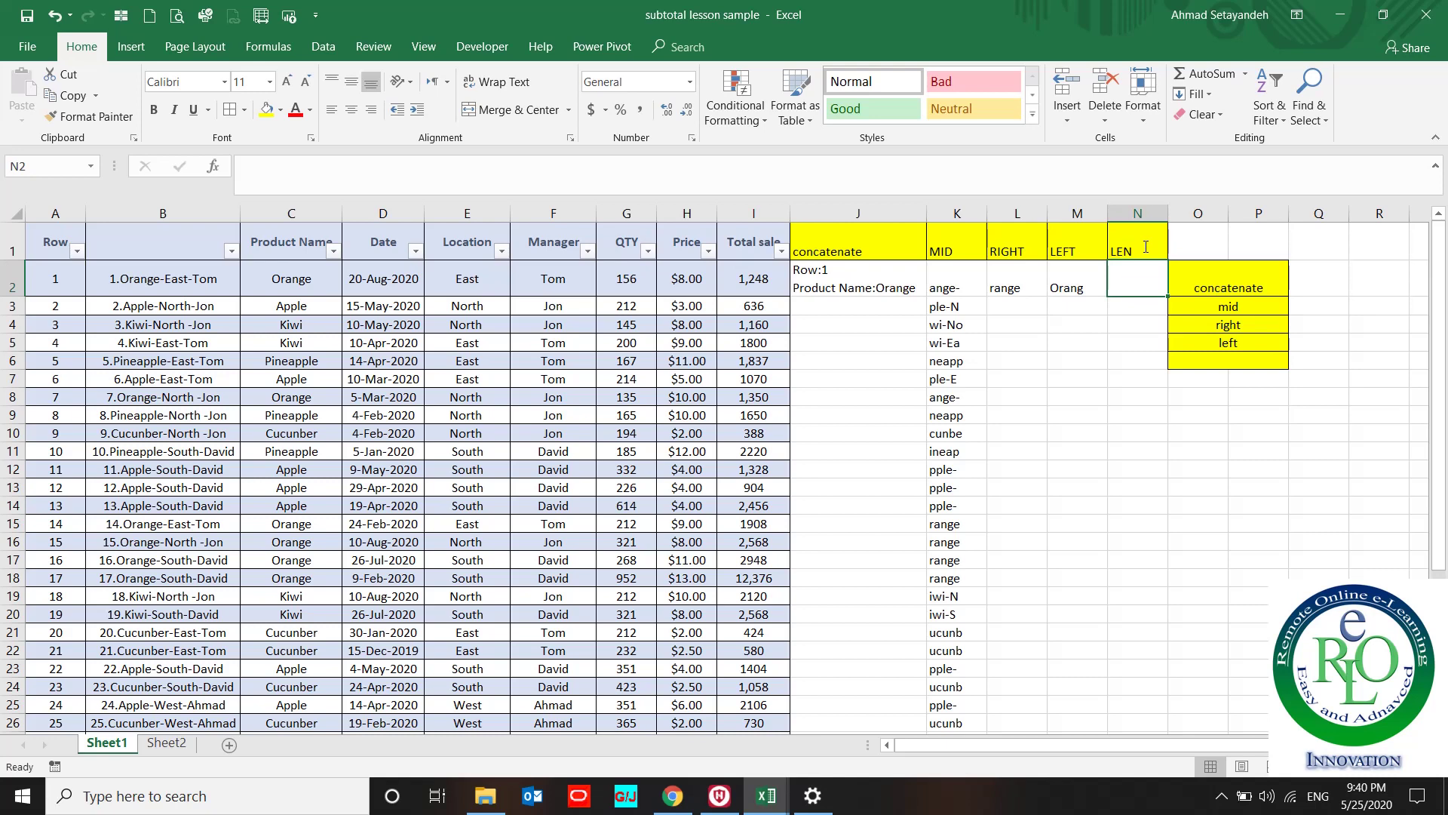
- Enter =LEN(C2) in N2 to count the characters of the product name
{"action": "type", "text": "=len("}
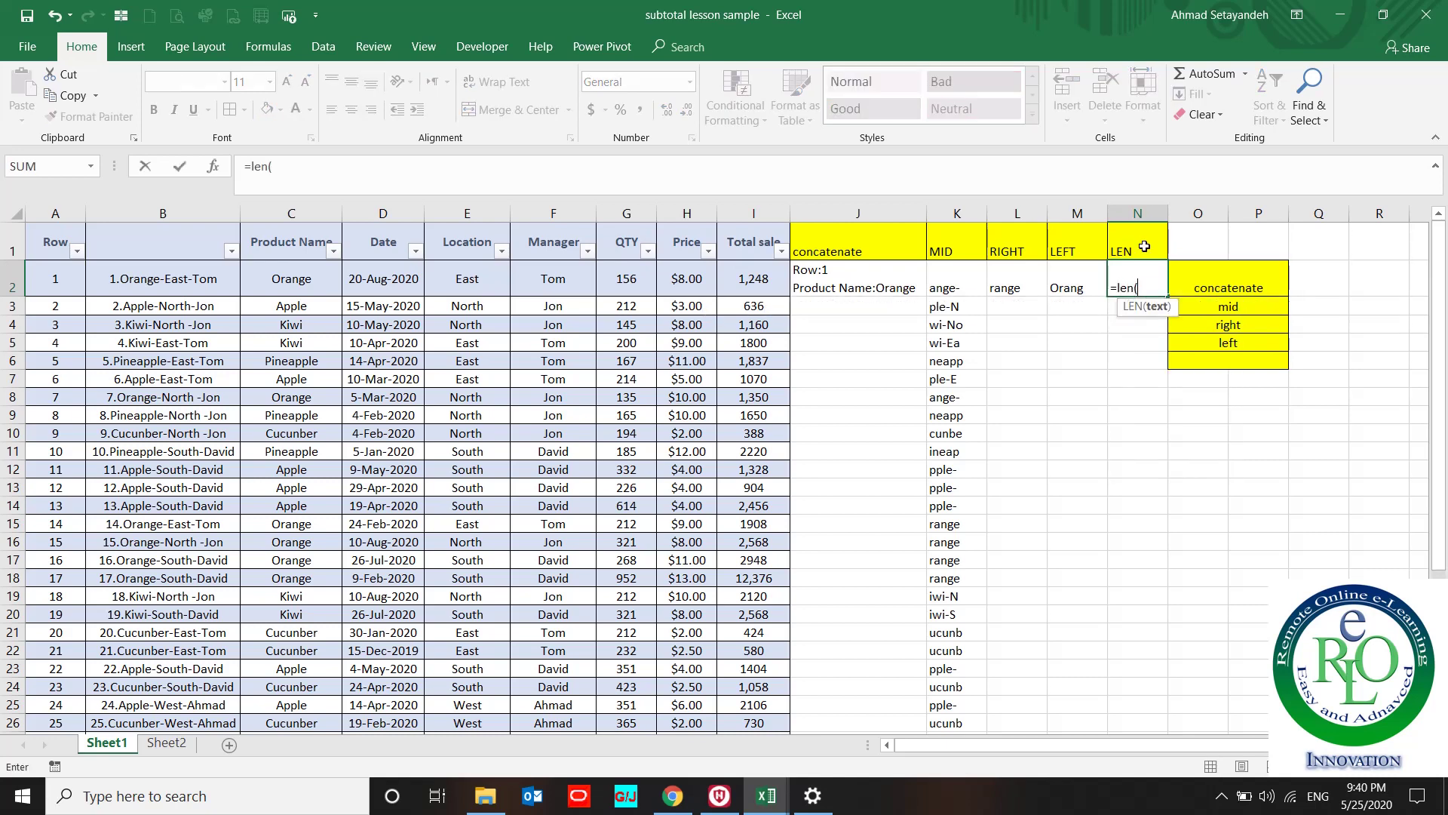
{"action": "key", "text": "Left"}
{"action": "key", "text": "Left"}
{"action": "key", "text": "Left"}
{"action": "key", "text": "Left"}
{"action": "key", "text": "Left"}
{"action": "key", "text": "Left"}
{"action": "key", "text": "Left"}
{"action": "key", "text": "Left"}
{"action": "key", "text": "Left"}
{"action": "key", "text": "Left"}
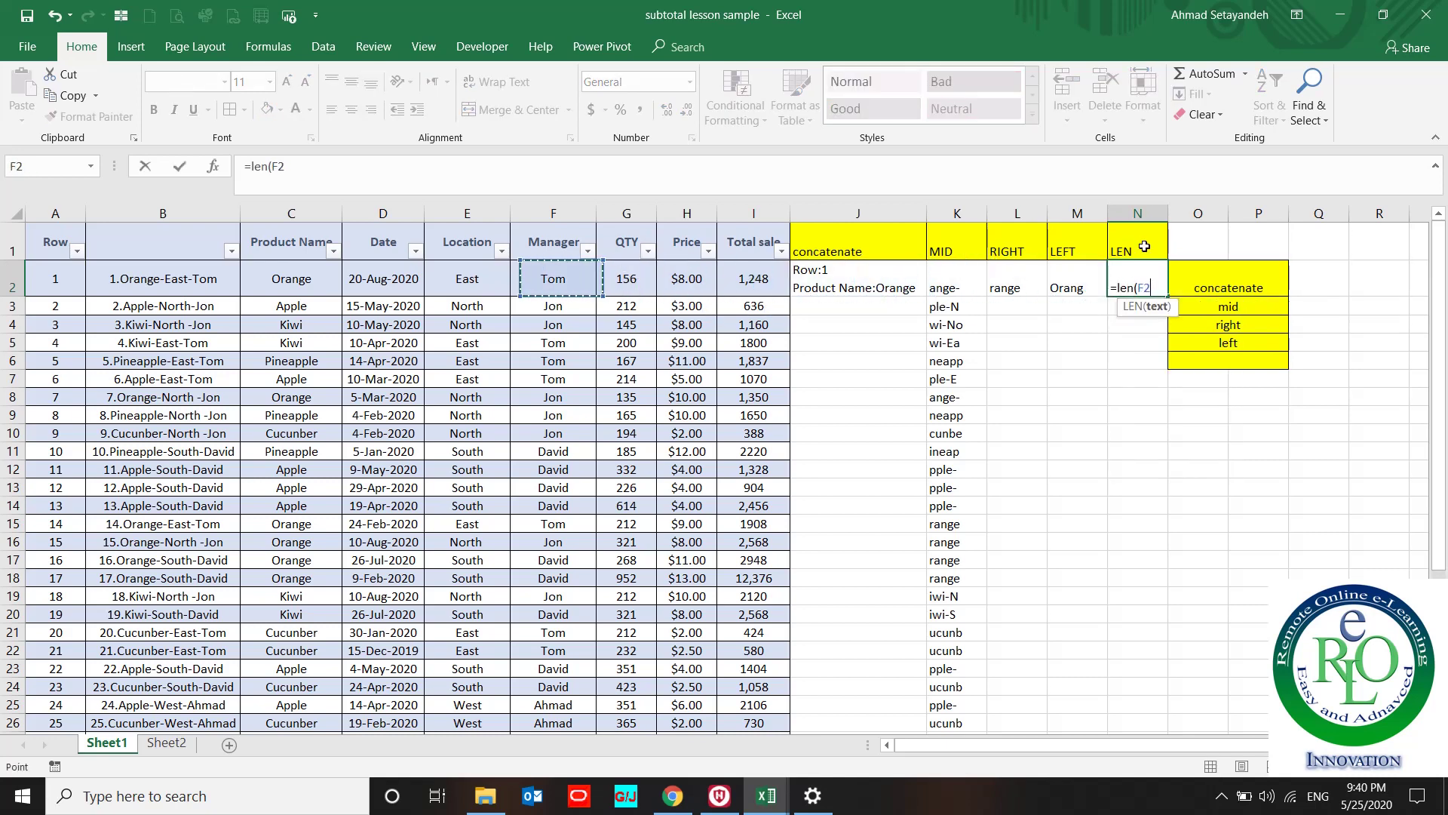
{"action": "key", "text": "Left"}
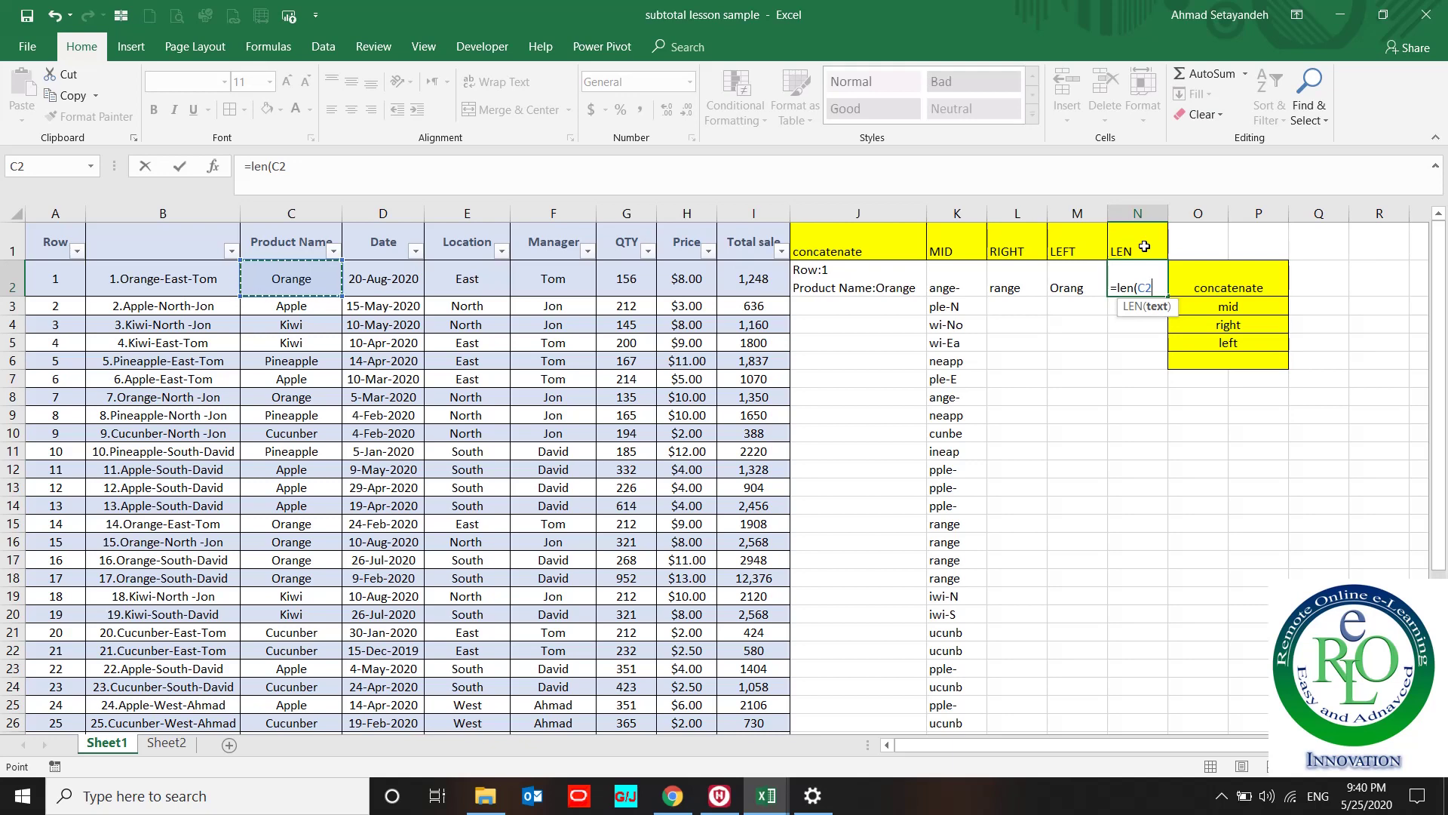
{"action": "key", "text": "Return"}
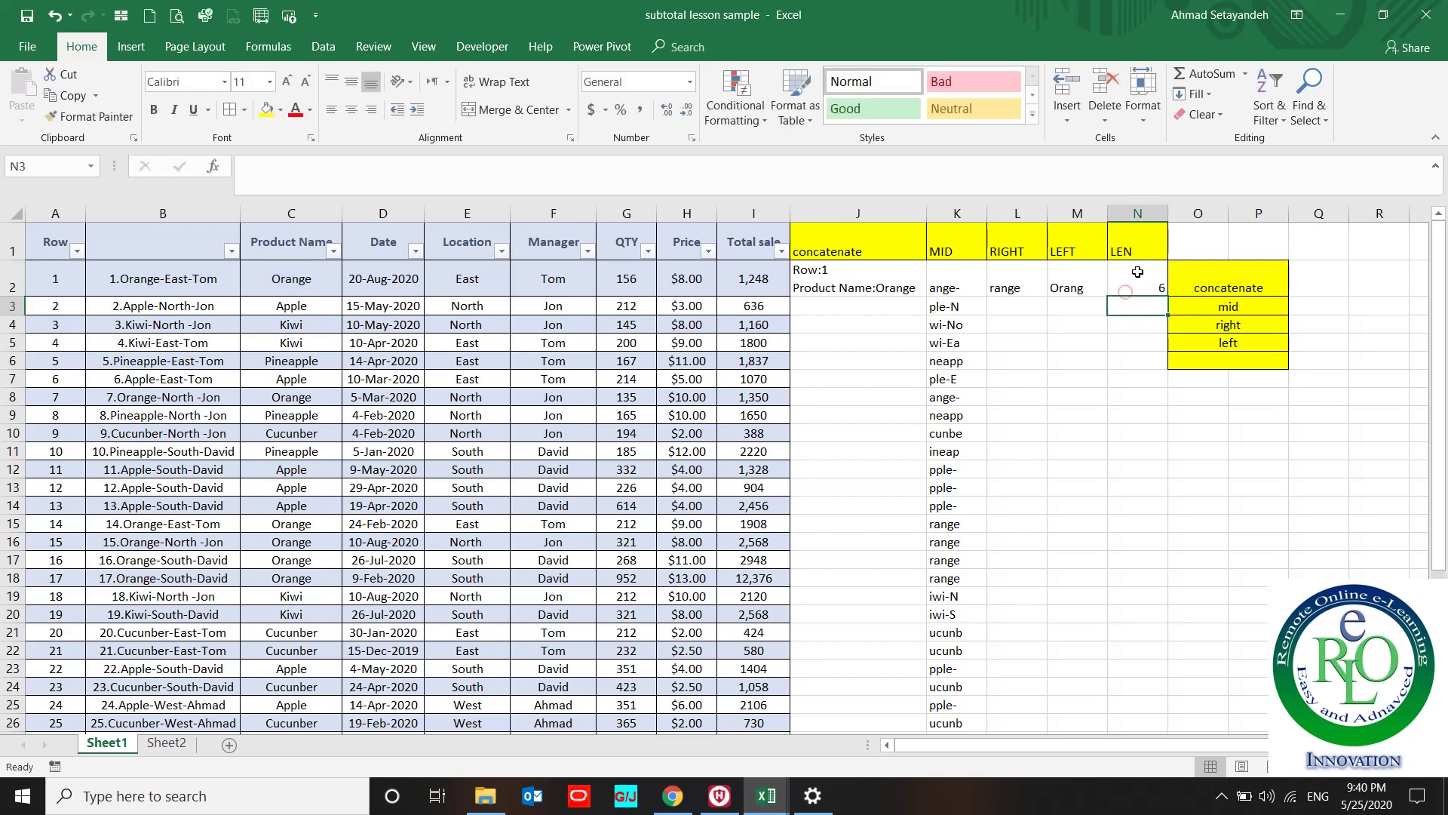
{"action": "left_click", "coordinate": [1139, 270]}
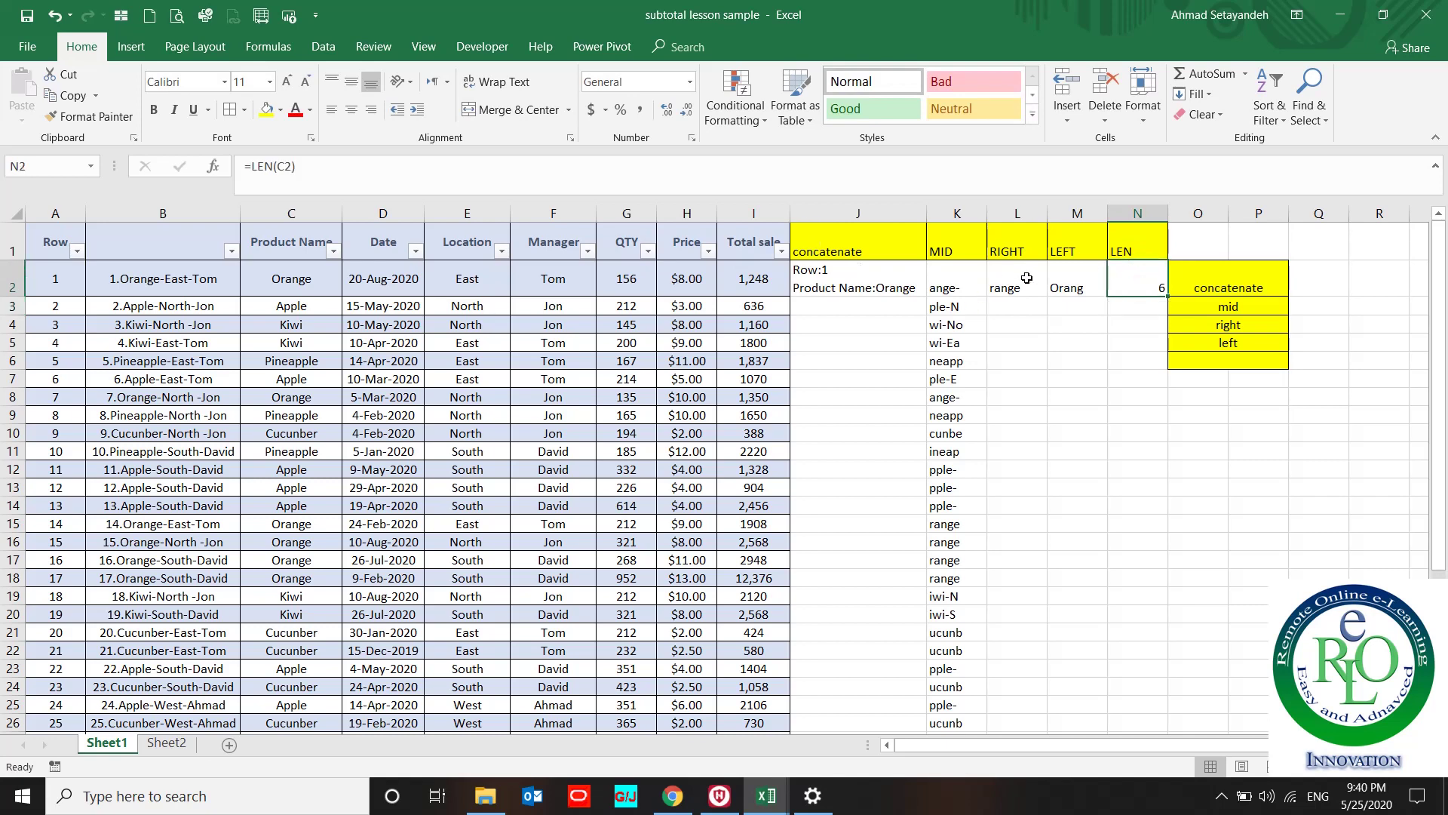
- Set the number of characters in L2's RIGHT formula to 6
{"action": "left_click", "coordinate": [1026, 279]}
{"action": "left_click", "coordinate": [345, 169]}
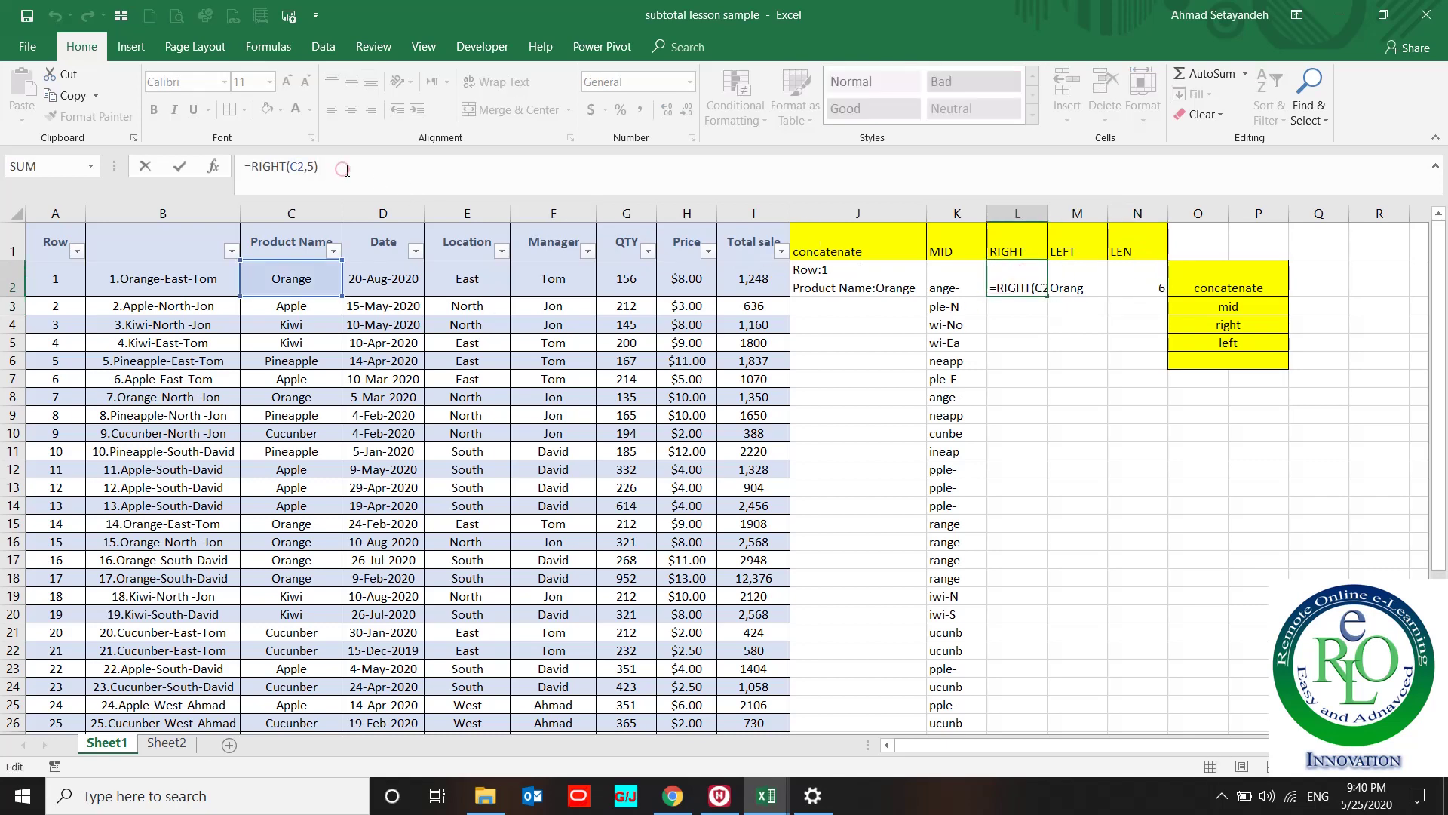
{"action": "key", "text": "Left"}
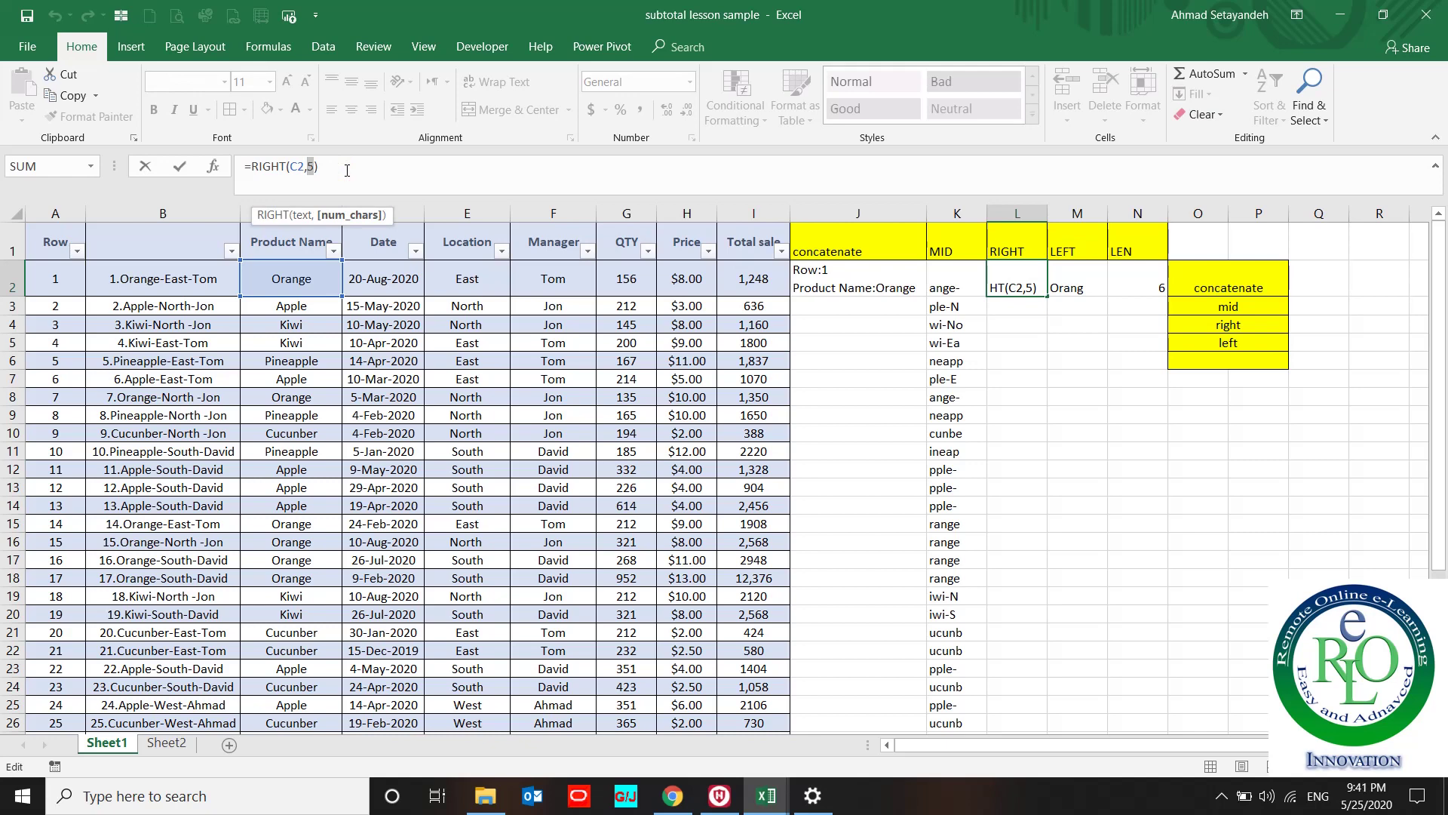
{"action": "type", "text": "6"}
{"action": "key", "text": "Return"}
{"action": "key", "text": "Up"}
- Set the number of characters in M2's LEFT formula to 6, and select L2:M2
{"action": "key", "text": "Right"}
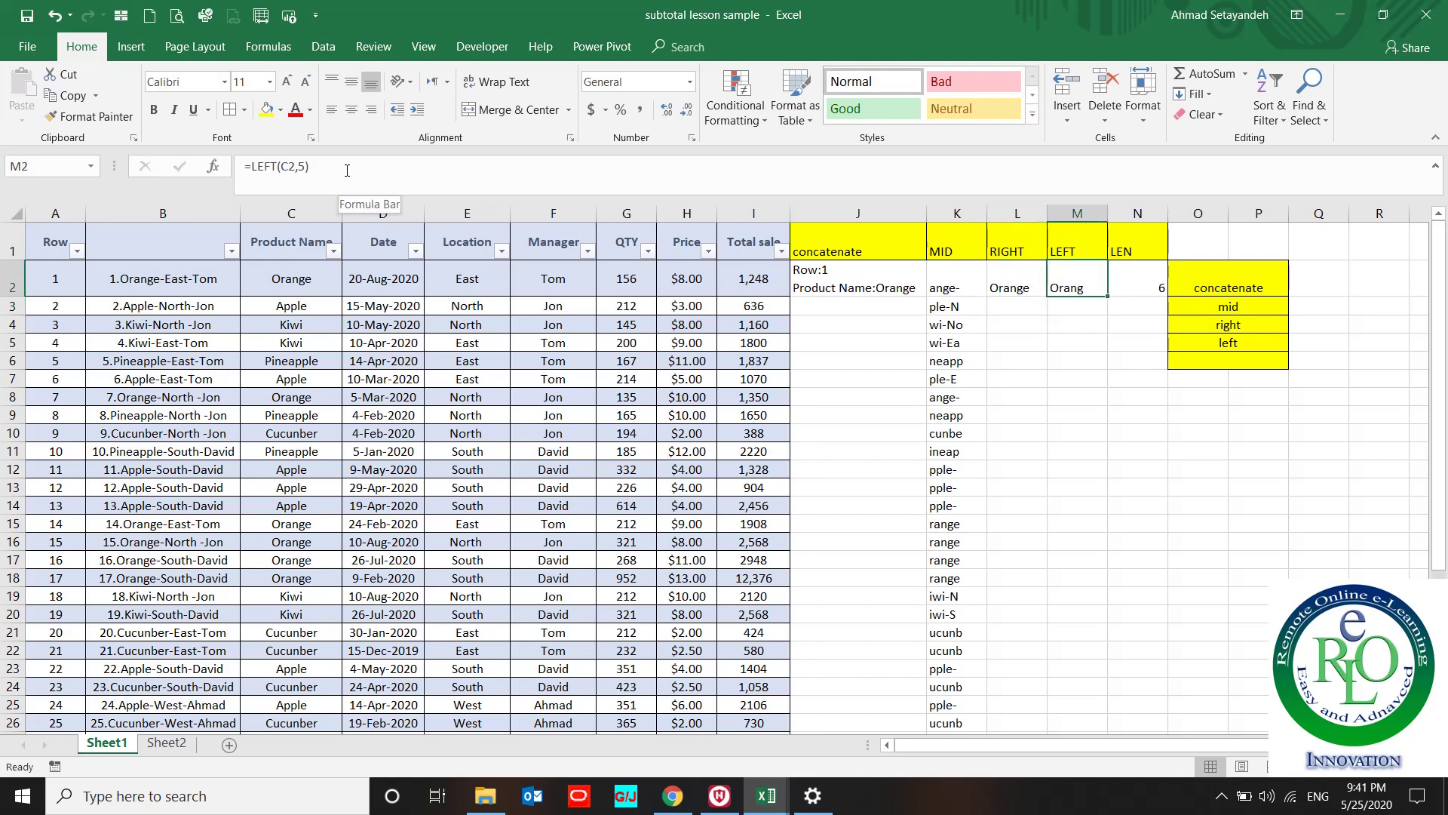
{"action": "left_click", "coordinate": [343, 163]}
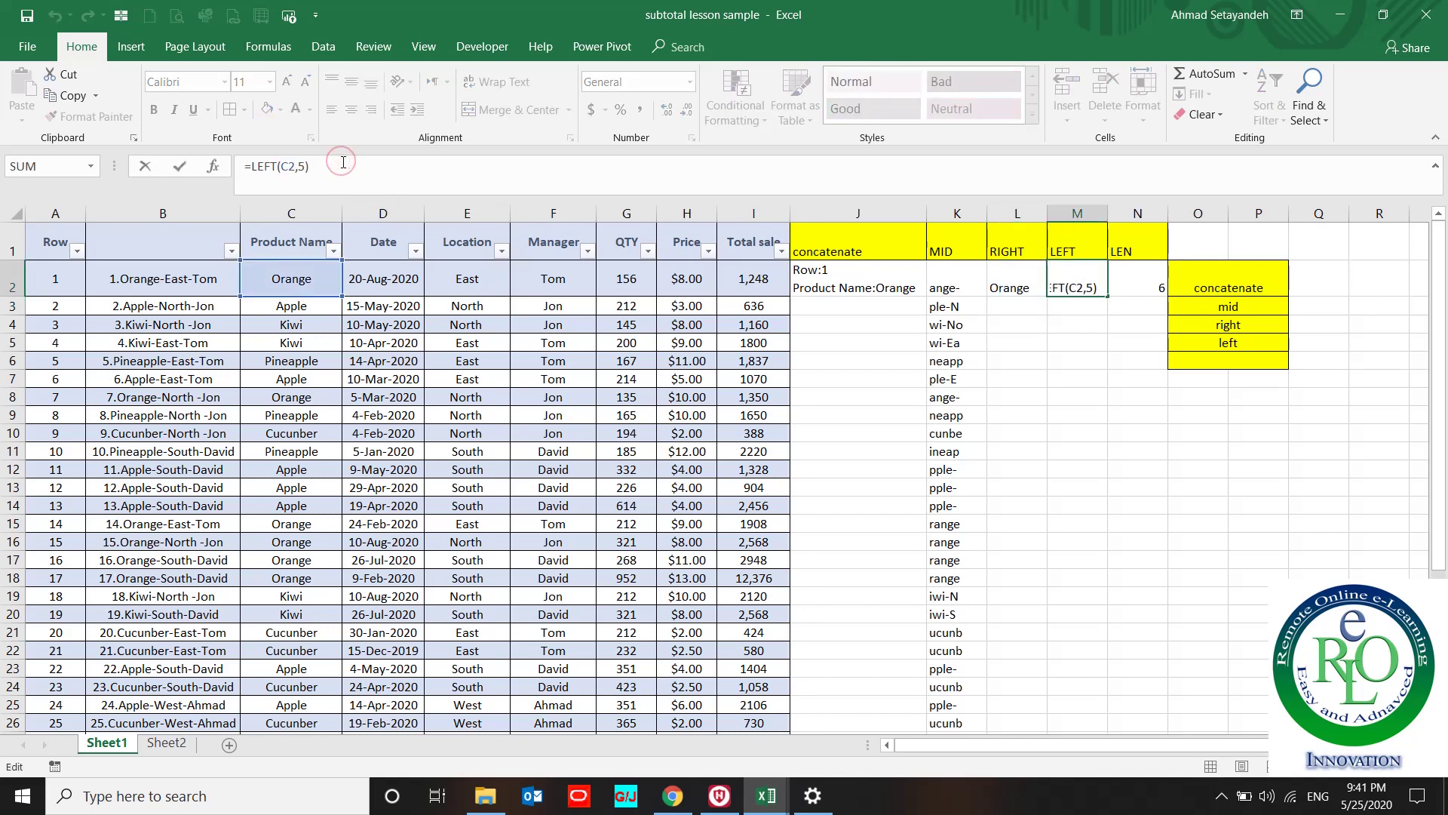
{"action": "key", "text": "Left"}
{"action": "key", "text": "BackSpace"}
{"action": "type", "text": "6"}
{"action": "key", "text": "Return"}
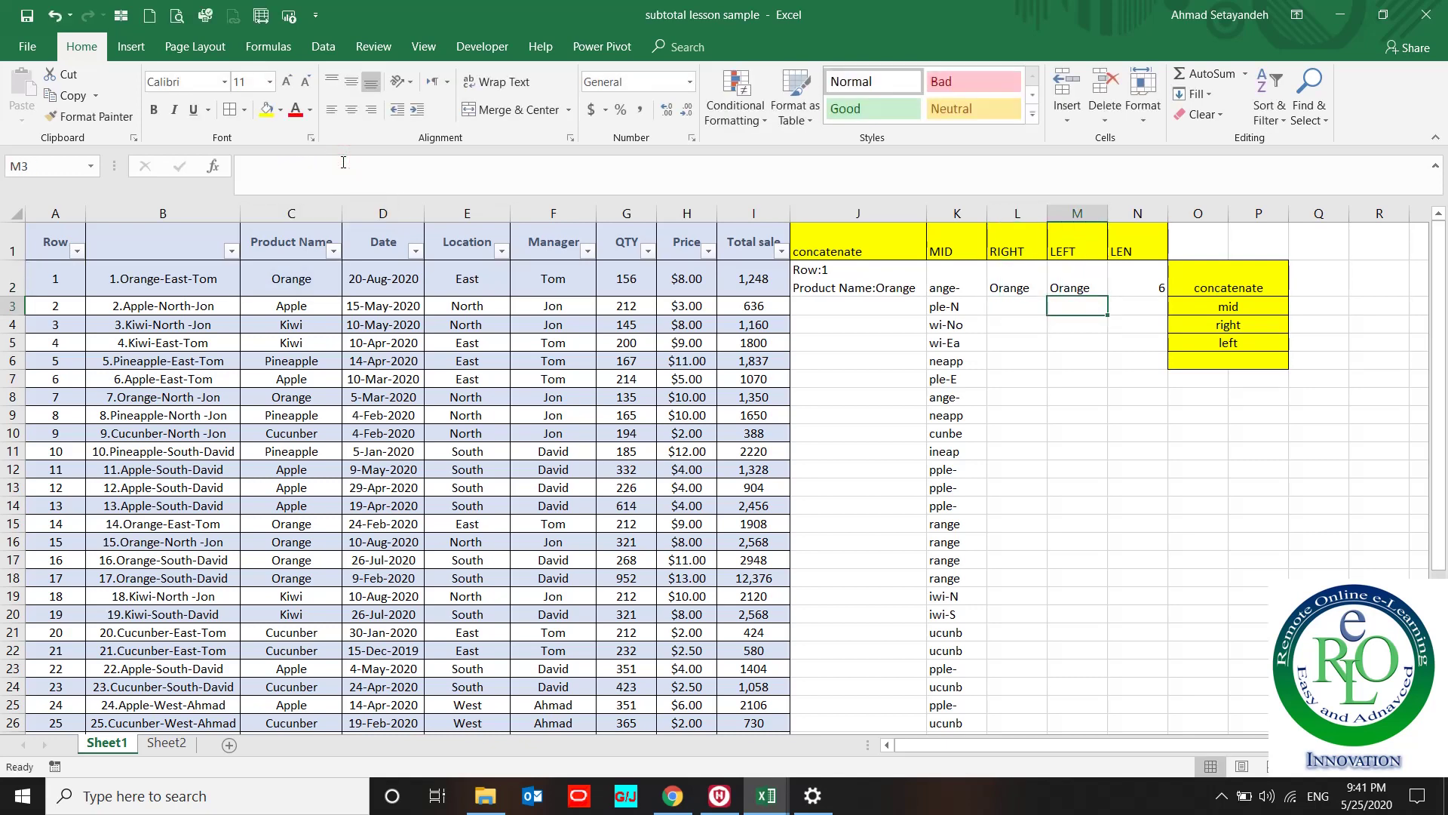
{"action": "key", "text": "Up"}
{"action": "key", "text": "shift+Left"}
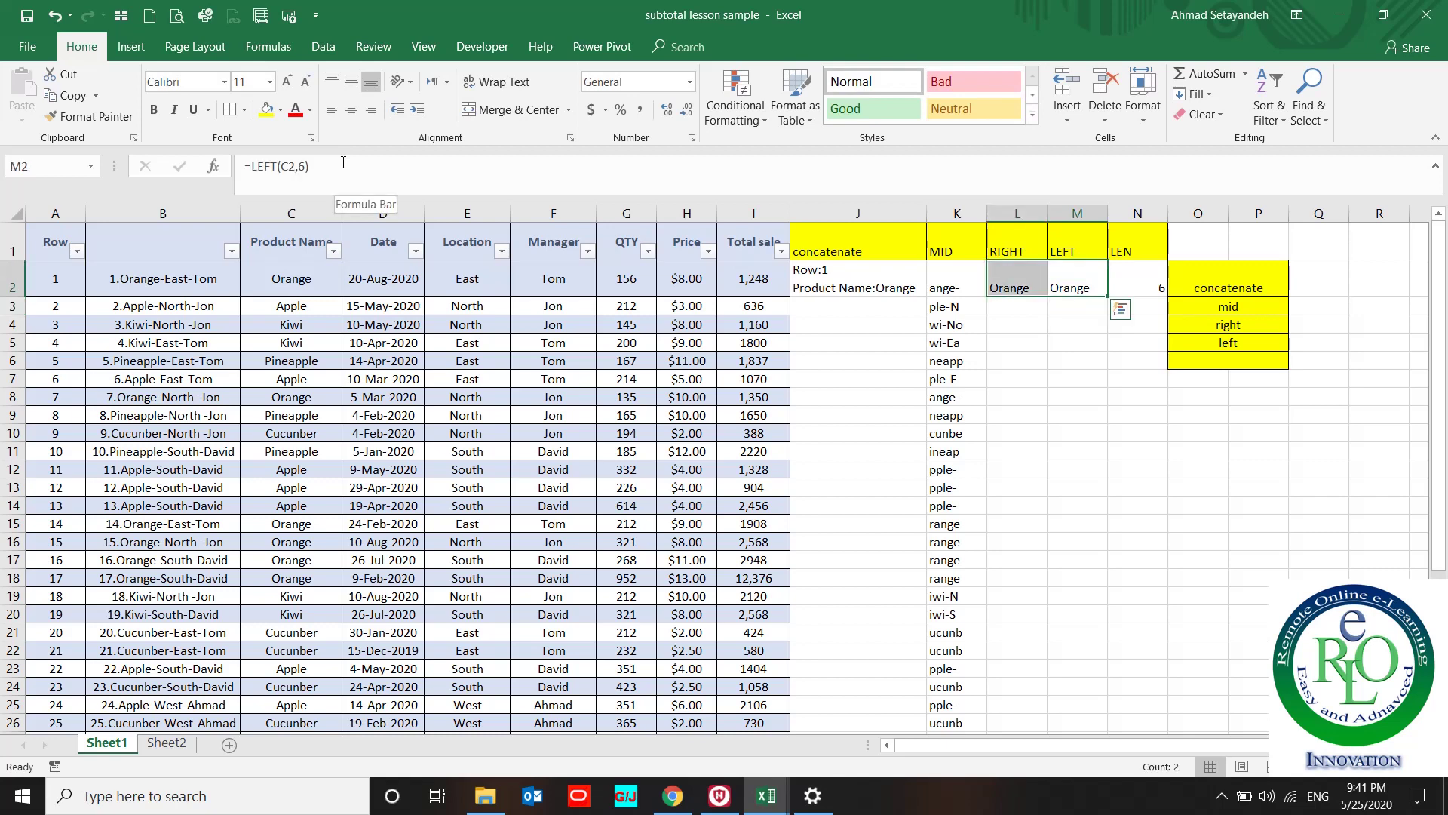